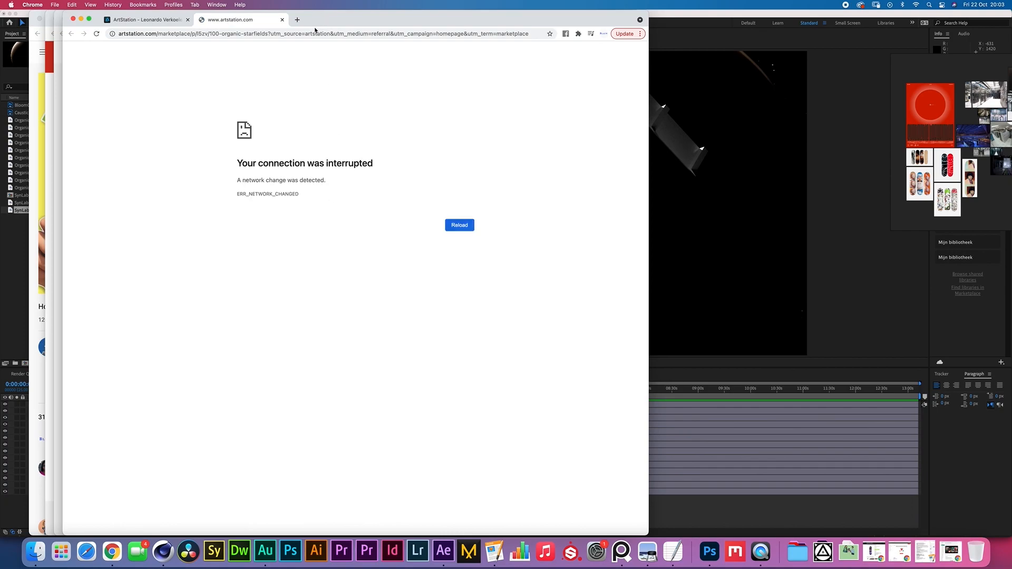
Close the ArtStation starfields browser tab and return to the After Effects project
click(283, 20)
click(255, 345)
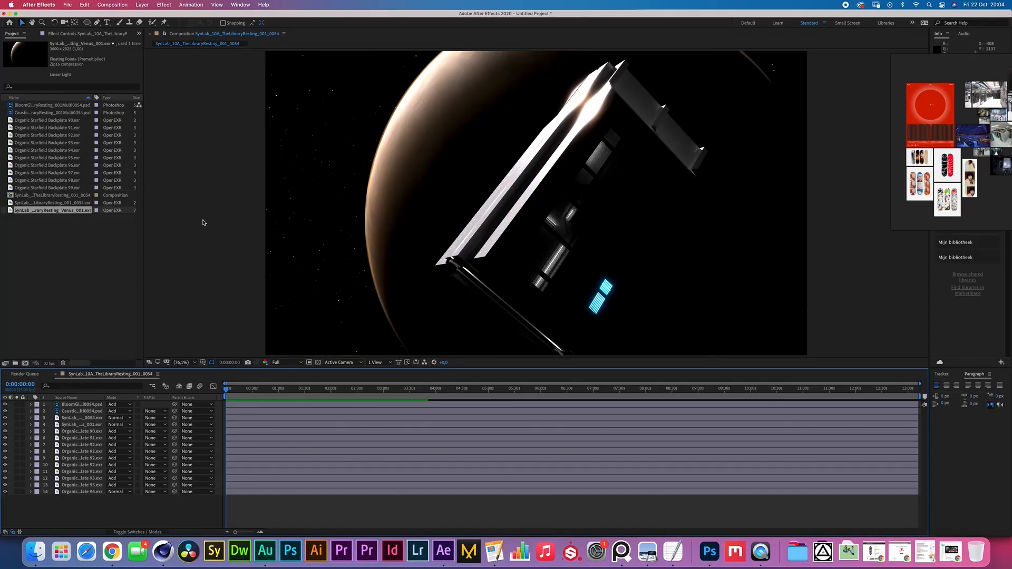
drag(52, 296, 40, 102)
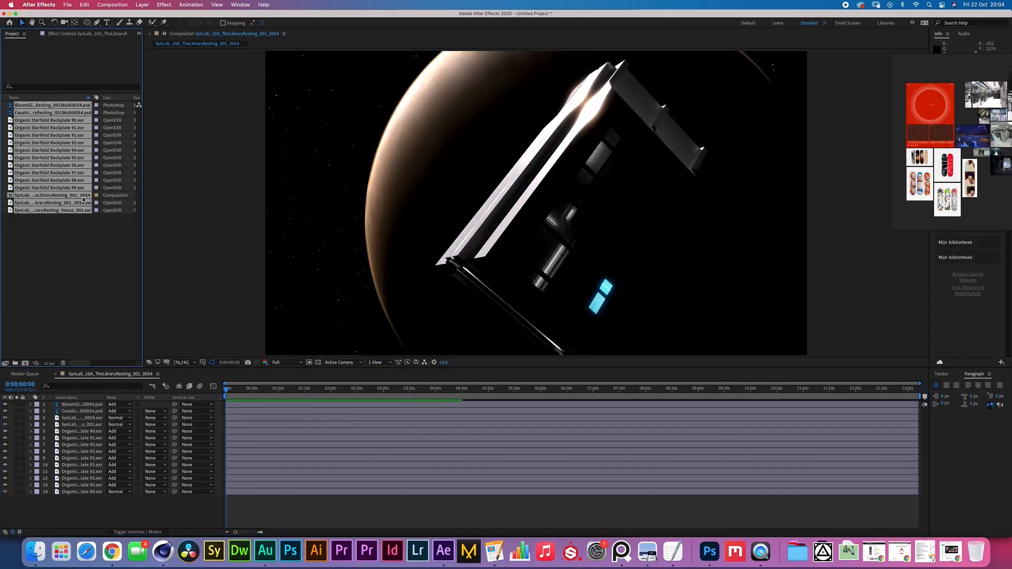
click(63, 240)
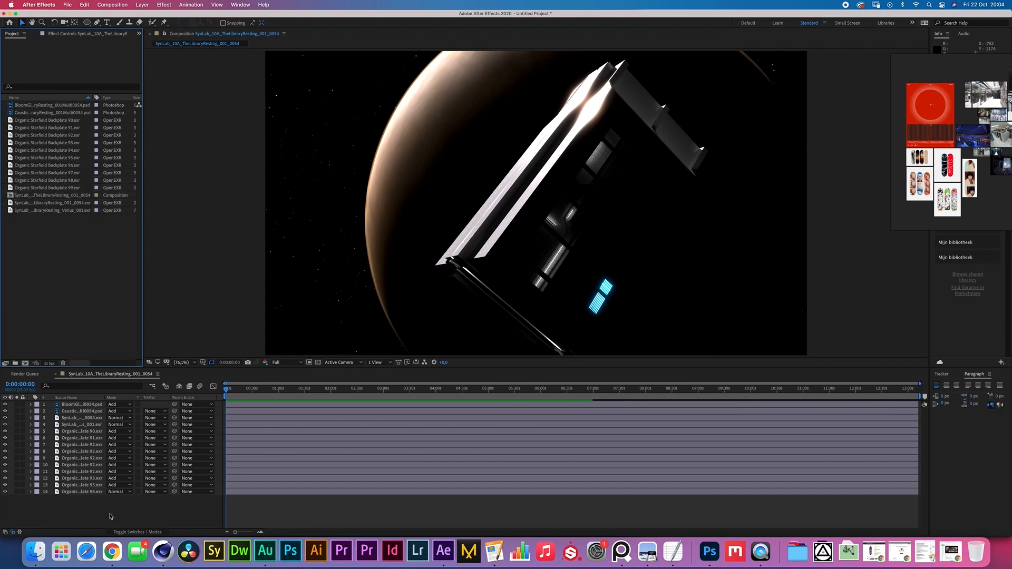
drag(110, 517, 79, 403)
click(57, 522)
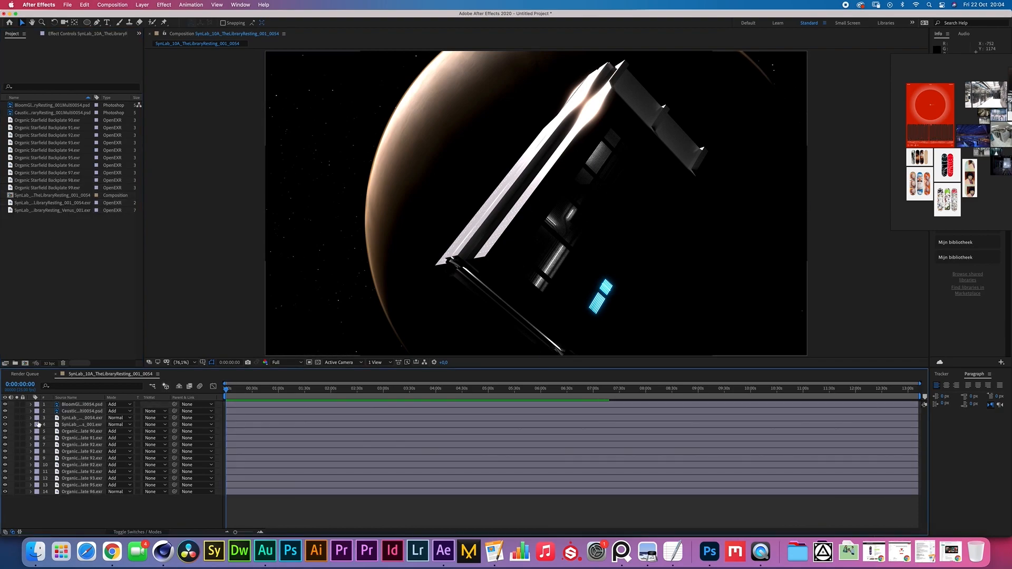
Solo the starfield backplate layers, adding the Venus, library, caustics and bloom layers one by one to review the composite
drag(16, 492, 17, 431)
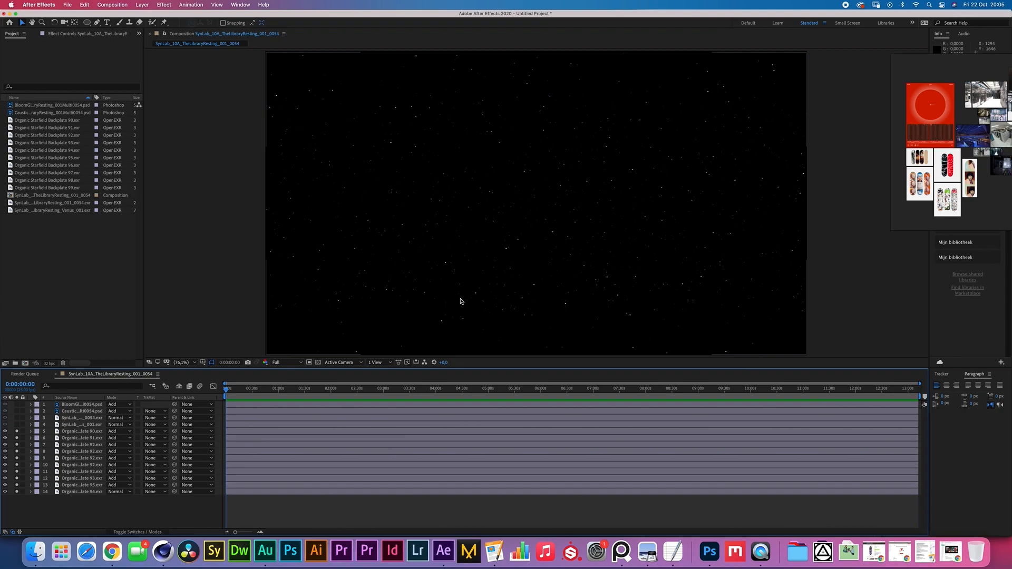
click(17, 425)
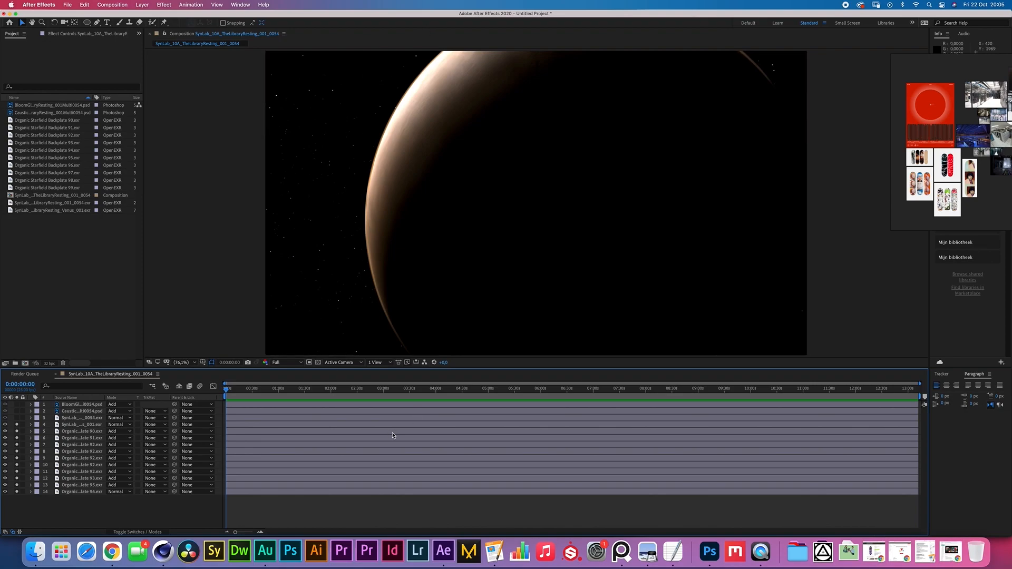
click(17, 418)
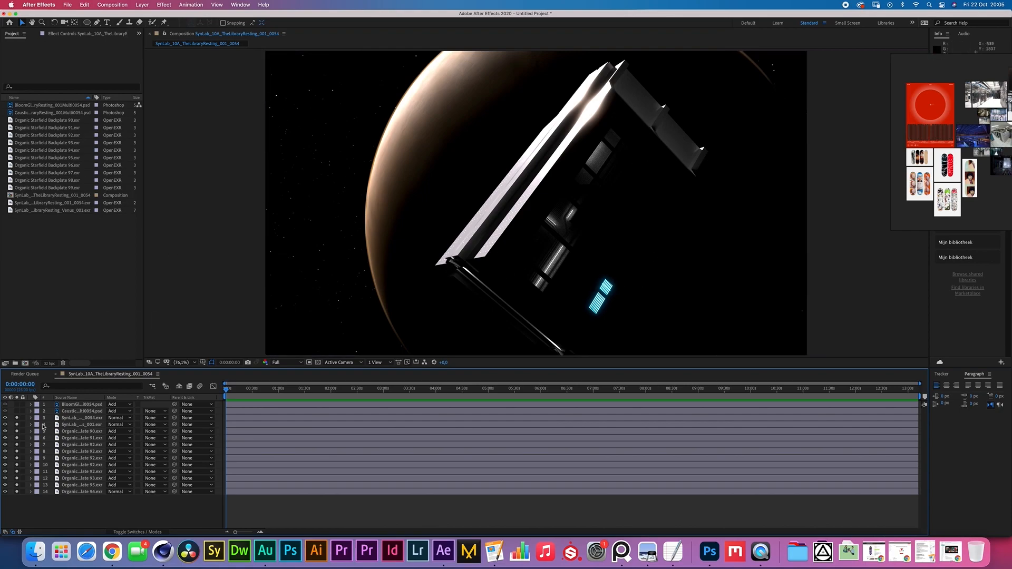
click(74, 411)
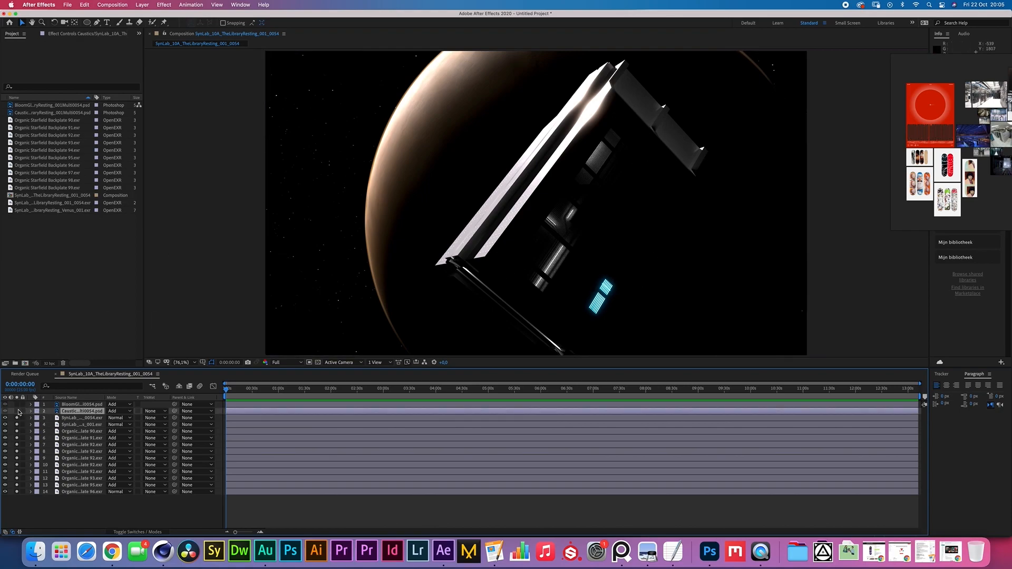
click(17, 411)
click(17, 404)
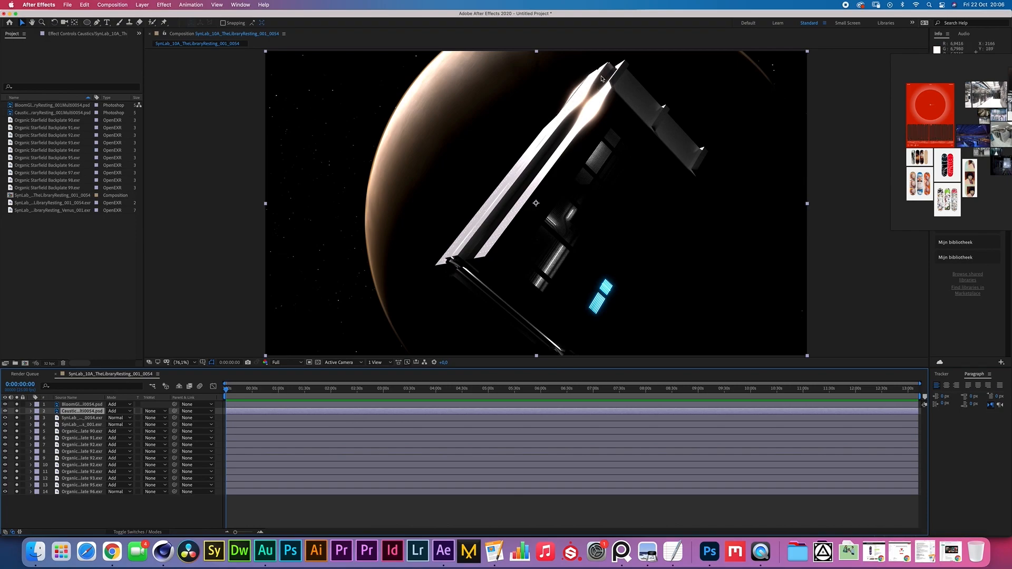
Examine the spacecraft's bloom, hull highlights and blue panels at 100% magnification
click(185, 363)
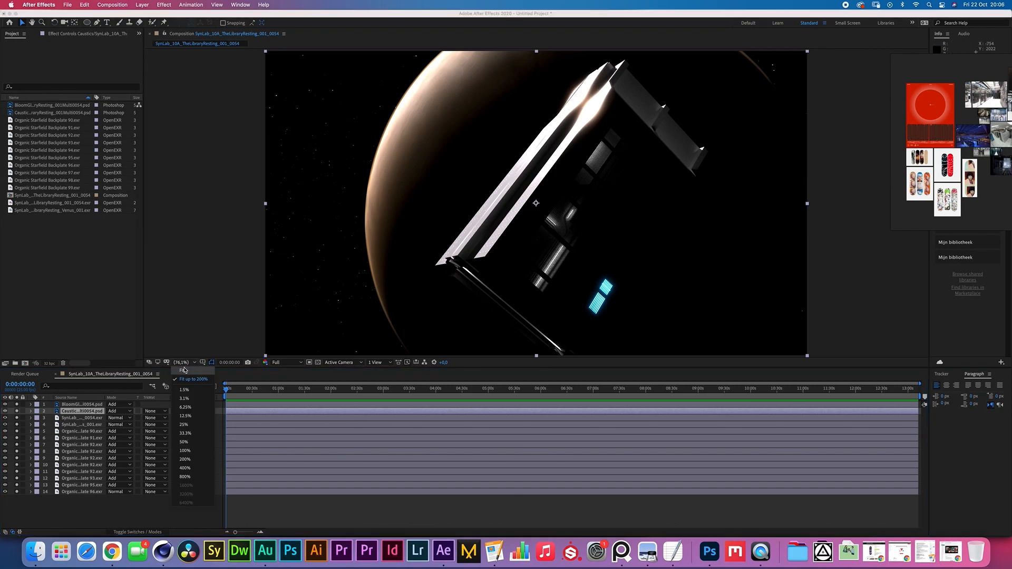
click(197, 449)
key(h)
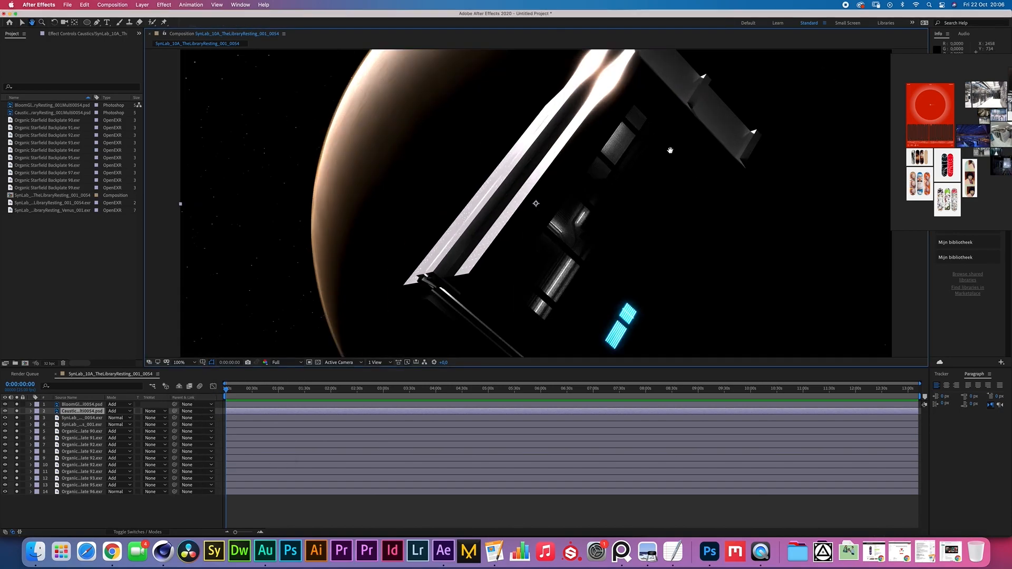
drag(670, 150, 651, 246)
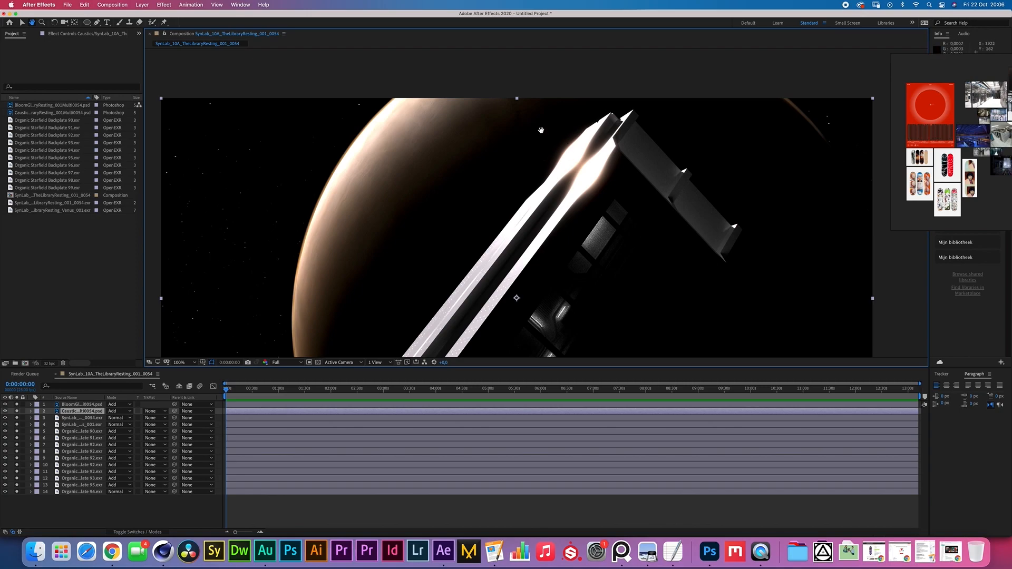
key(v)
key(space)
drag(596, 245, 625, 131)
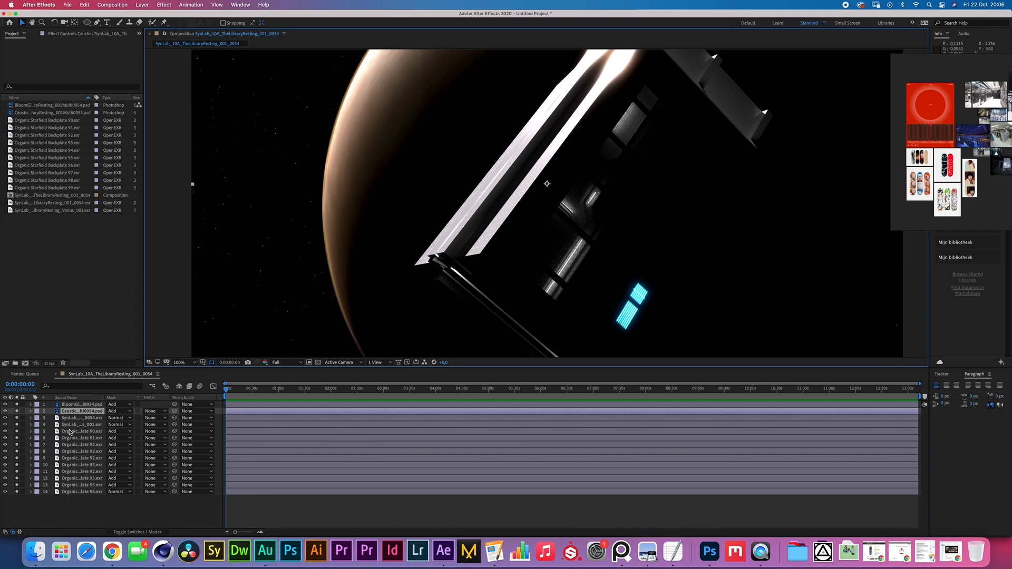
Add an adjustment layer directly above the Organic Starfield Backplate 90 layer
click(70, 432)
click(143, 5)
mouse_move(220, 17)
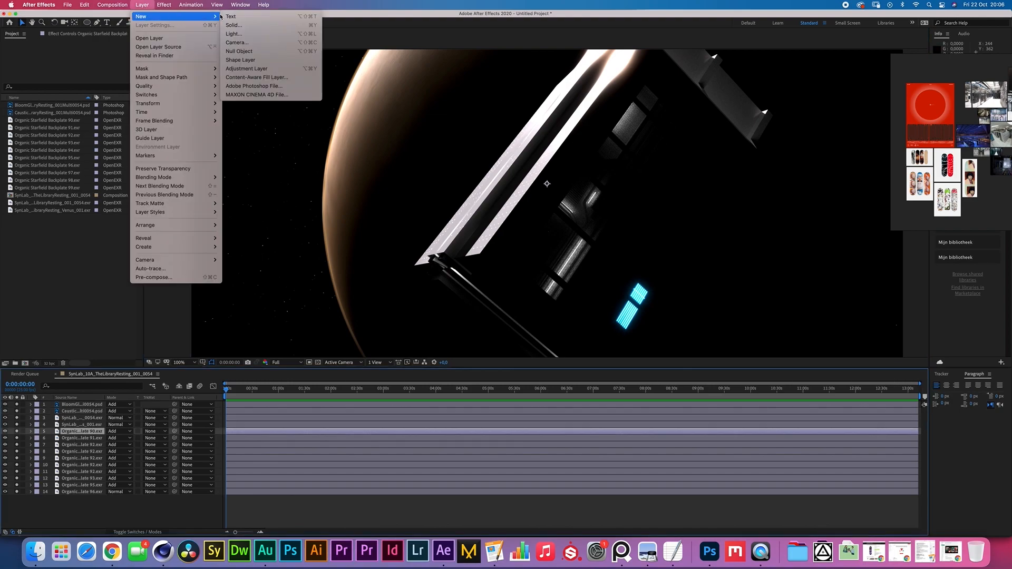
click(251, 69)
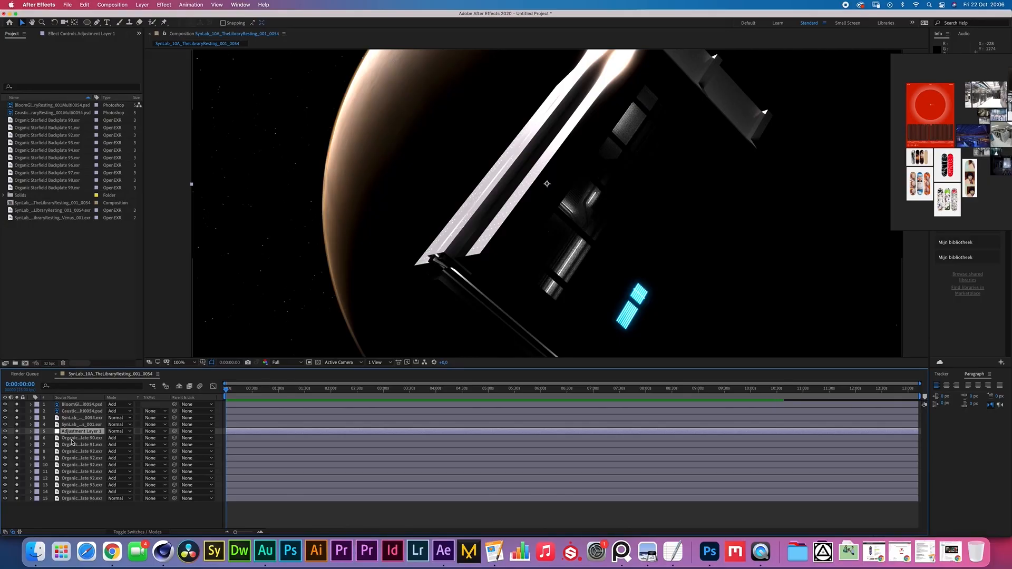
Apply Camera Lens Blur to the adjustment layer and enable Repeat Edge Pixels
click(164, 5)
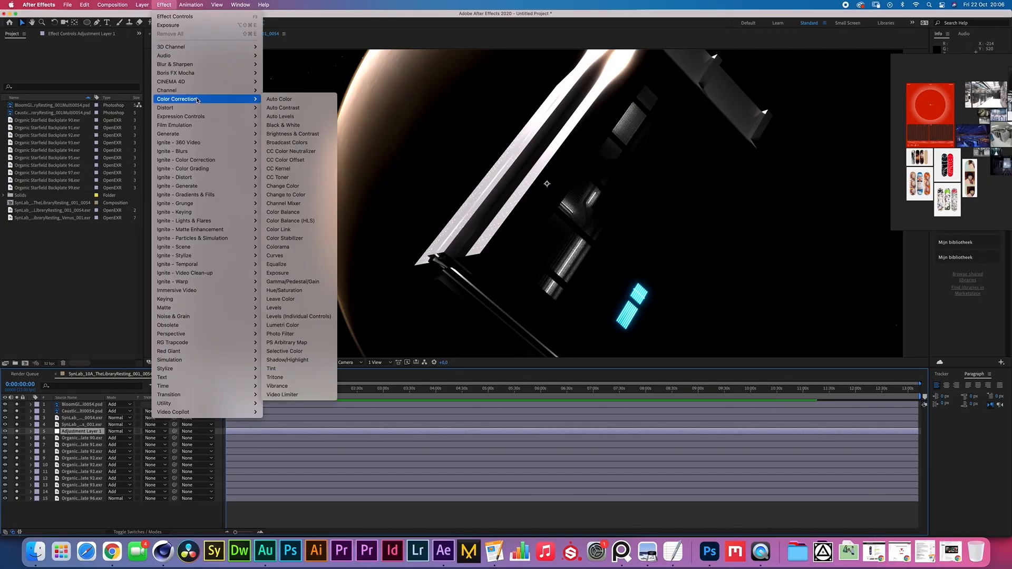
mouse_move(211, 64)
click(287, 73)
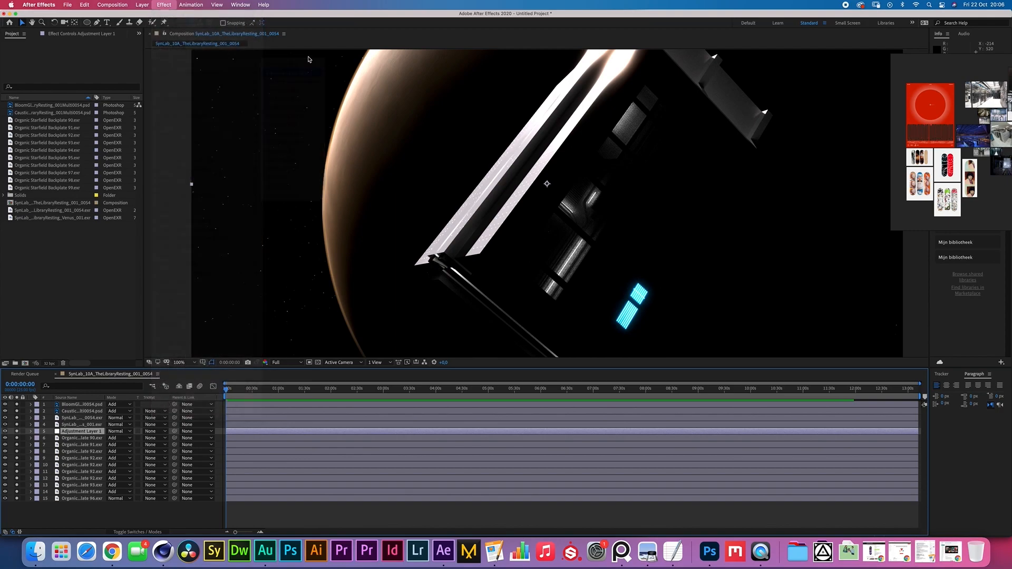
click(80, 171)
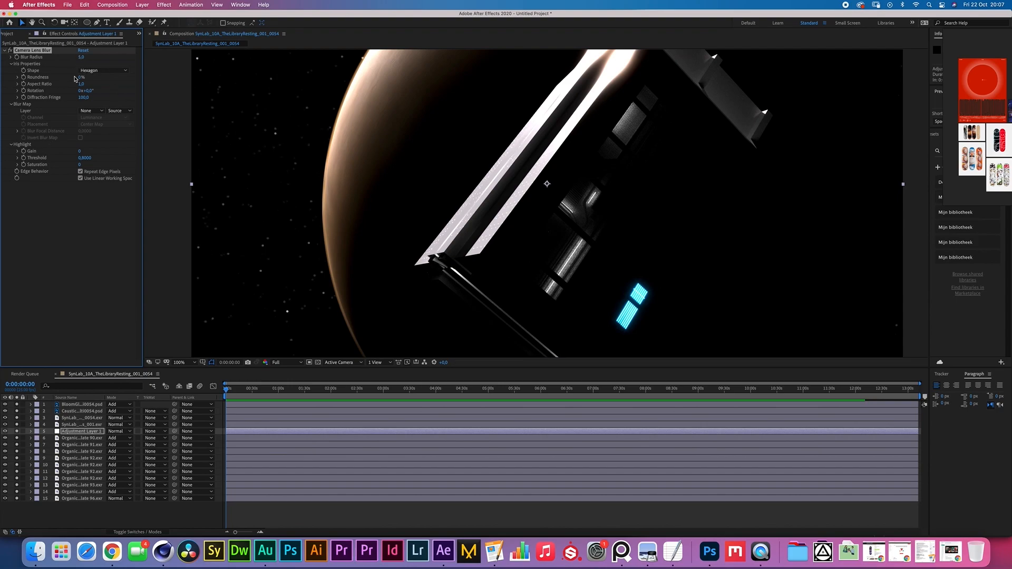
Set the iris aspect ratio of the Camera Lens Blur to 0,5
click(82, 83)
text(,5)
key(Return)
Raise the Camera Lens Blur iris roundness to 69% while checking the stars beside the planet at 400%
click(186, 362)
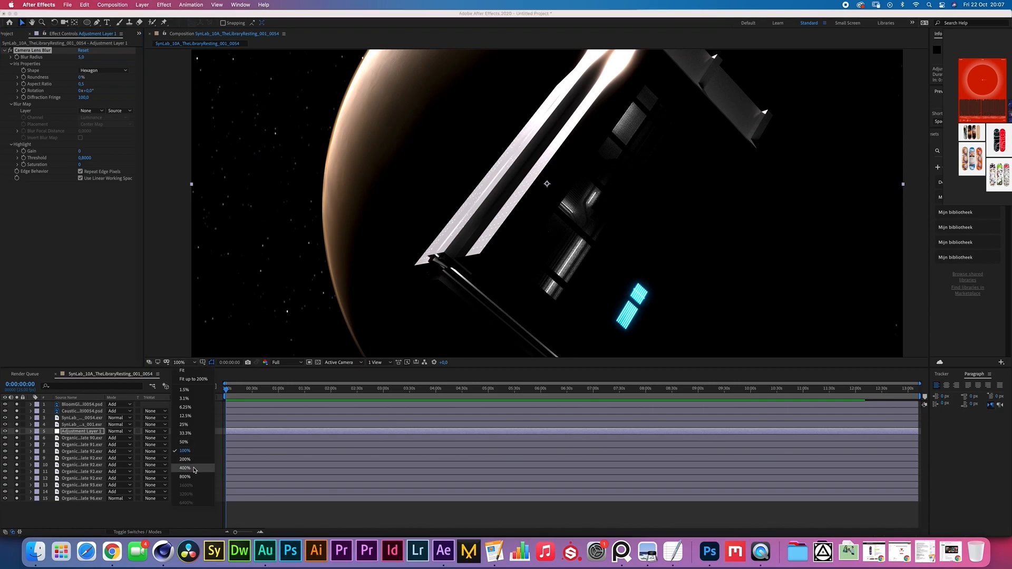
click(193, 471)
key(h)
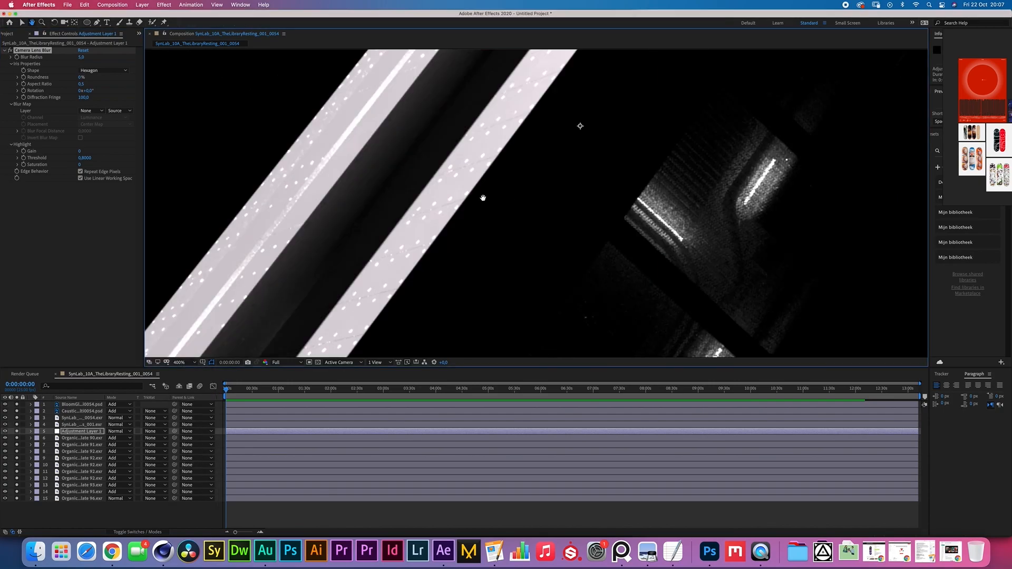
drag(484, 197, 838, 211)
drag(327, 193, 696, 211)
drag(322, 217, 468, 207)
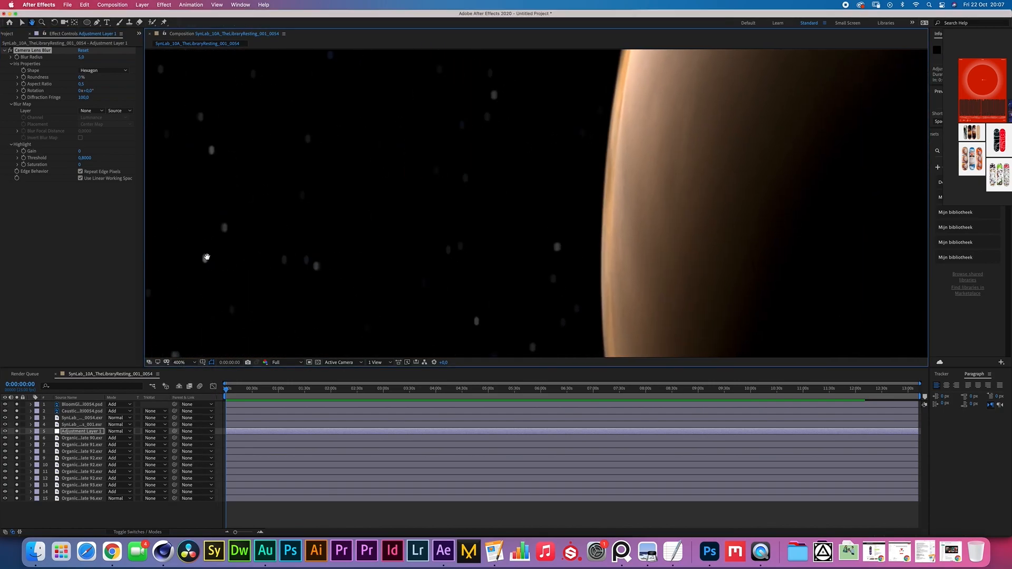
key(v)
drag(82, 77, 108, 78)
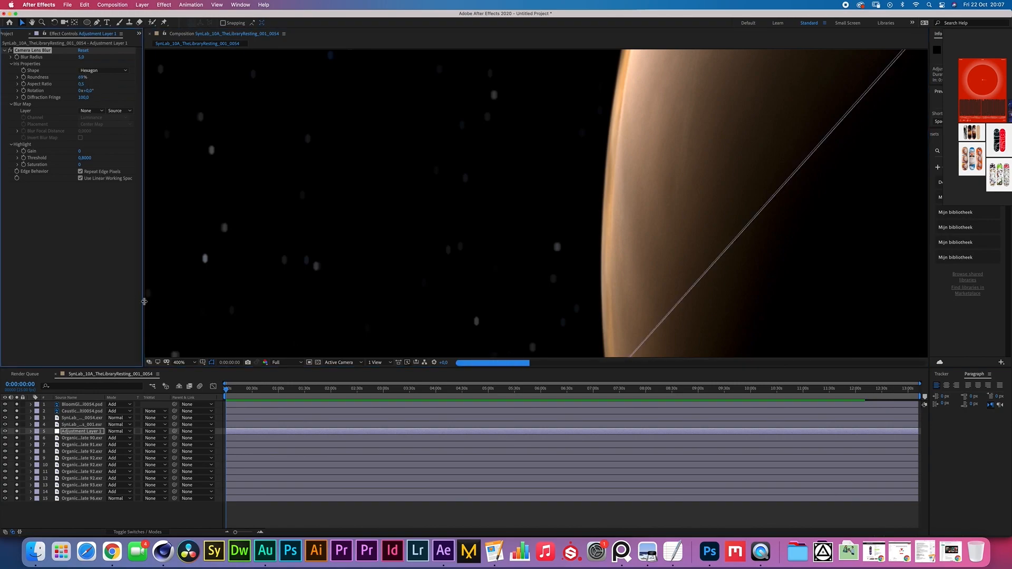
Set the adjustment layer's blending mode to Screen and judge it on the whole frame
key(shift+slash)
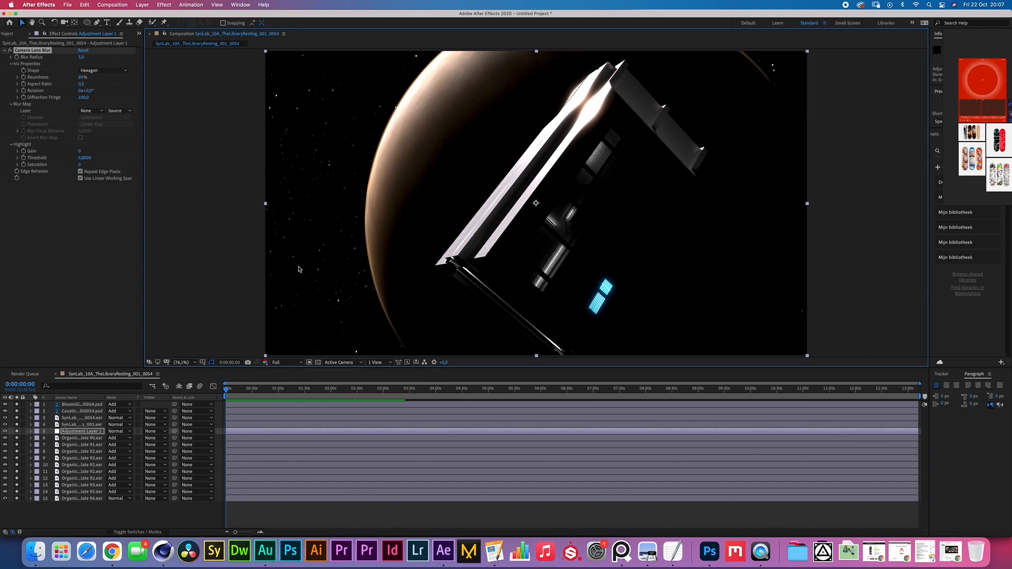
click(108, 436)
click(100, 432)
click(117, 431)
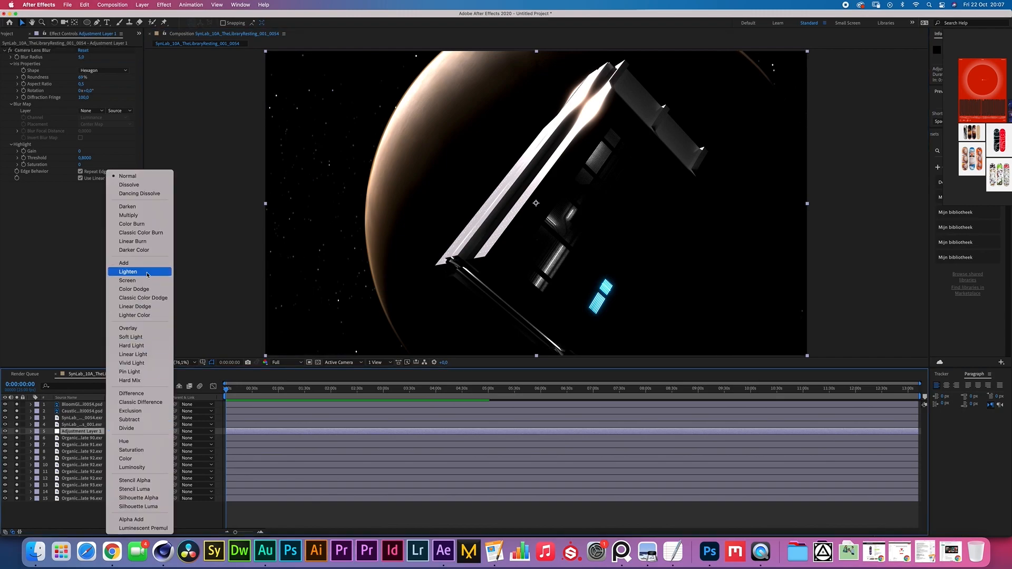
click(148, 281)
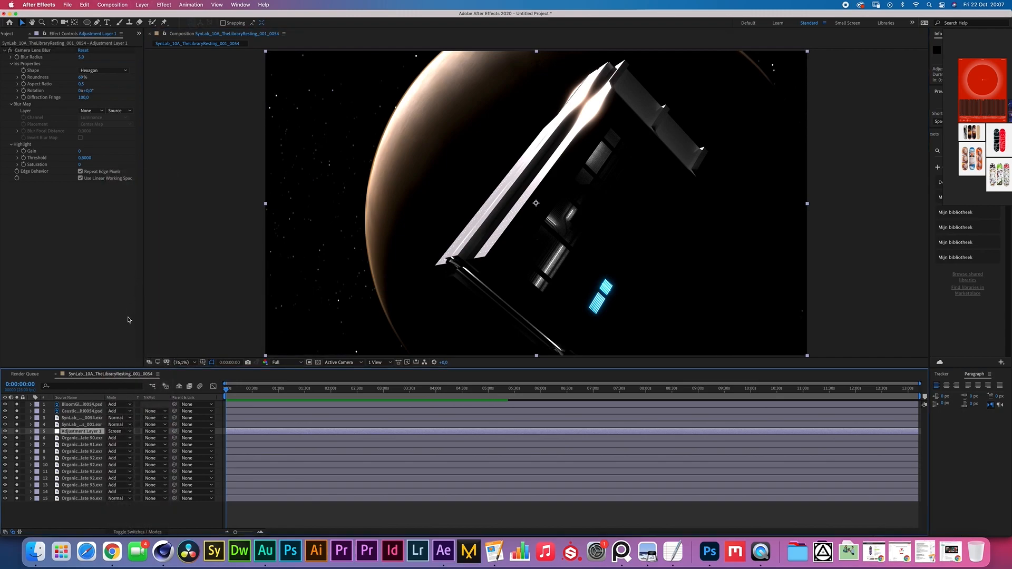
Set the adjustment layer's blending mode to Add and check it at 100% magnification
click(117, 431)
click(145, 262)
click(193, 363)
click(196, 452)
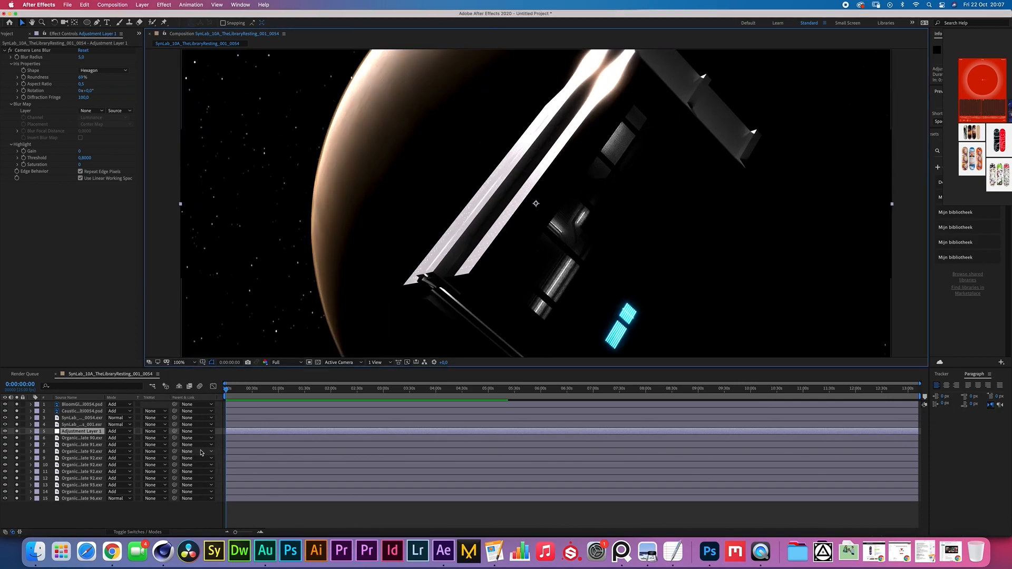
Lower the adjustment layer's opacity to 15%
click(96, 433)
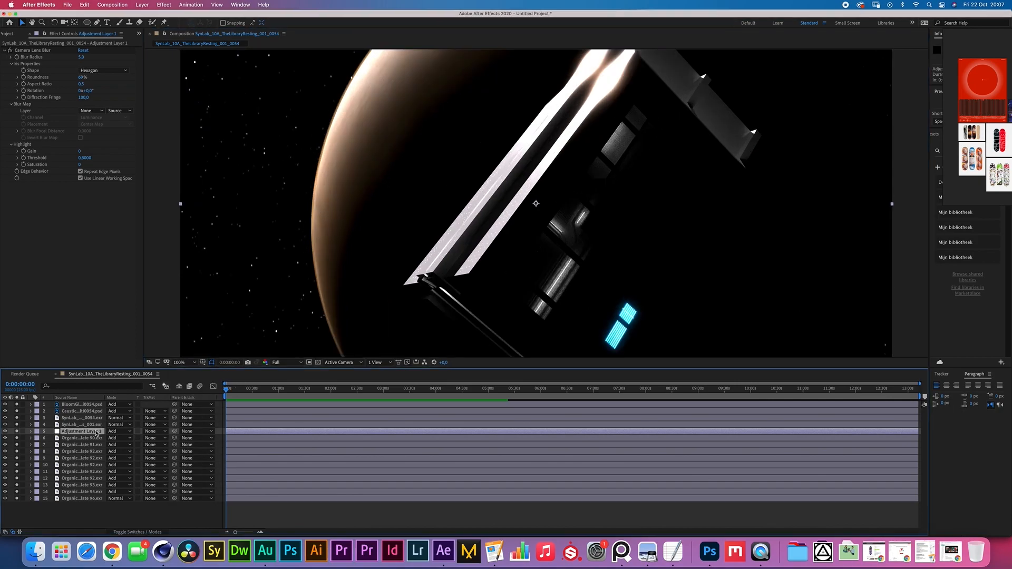
key(t)
click(113, 445)
click(113, 445)
click(111, 439)
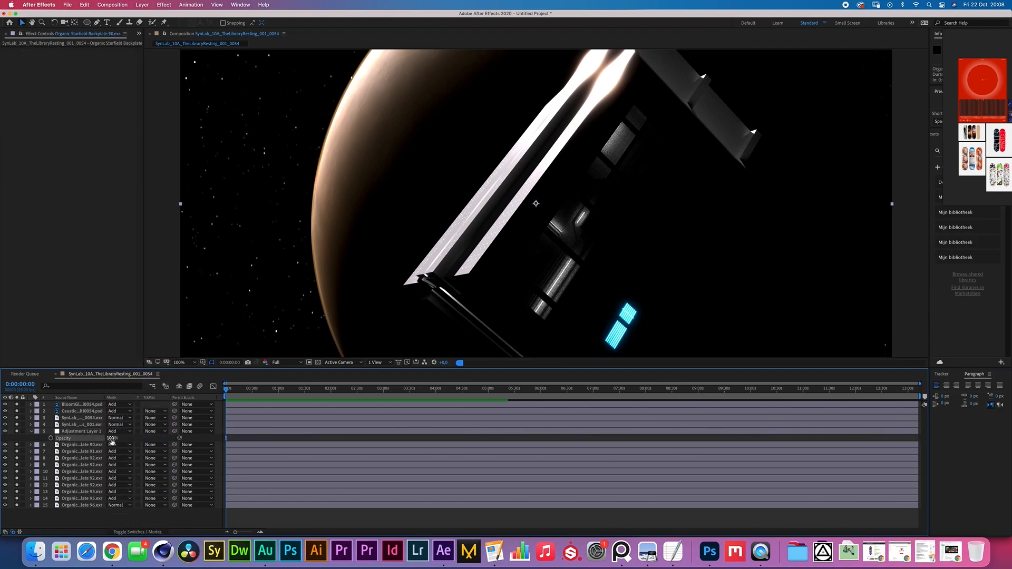
click(113, 445)
click(122, 306)
drag(110, 438, 78, 438)
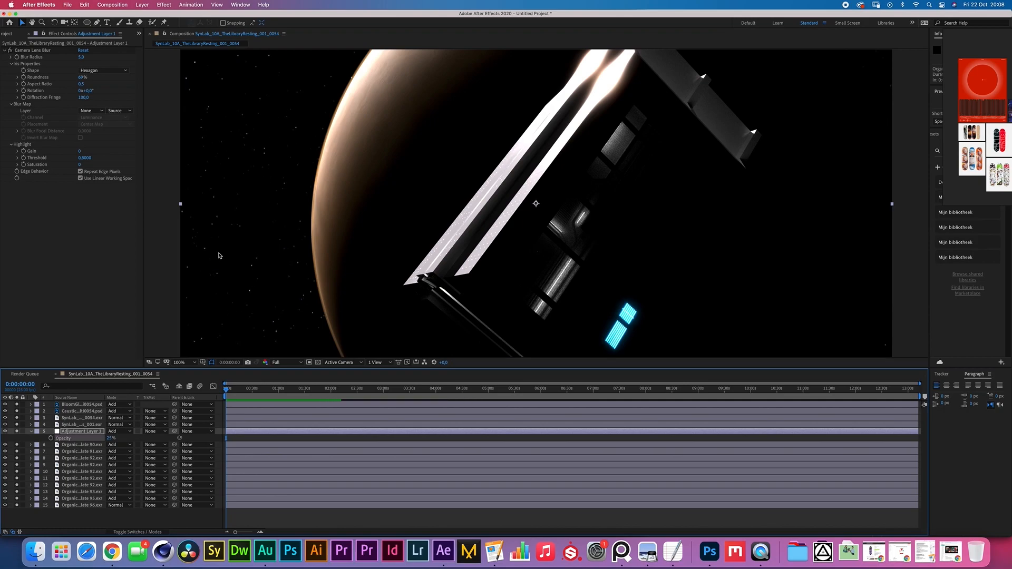
click(111, 438)
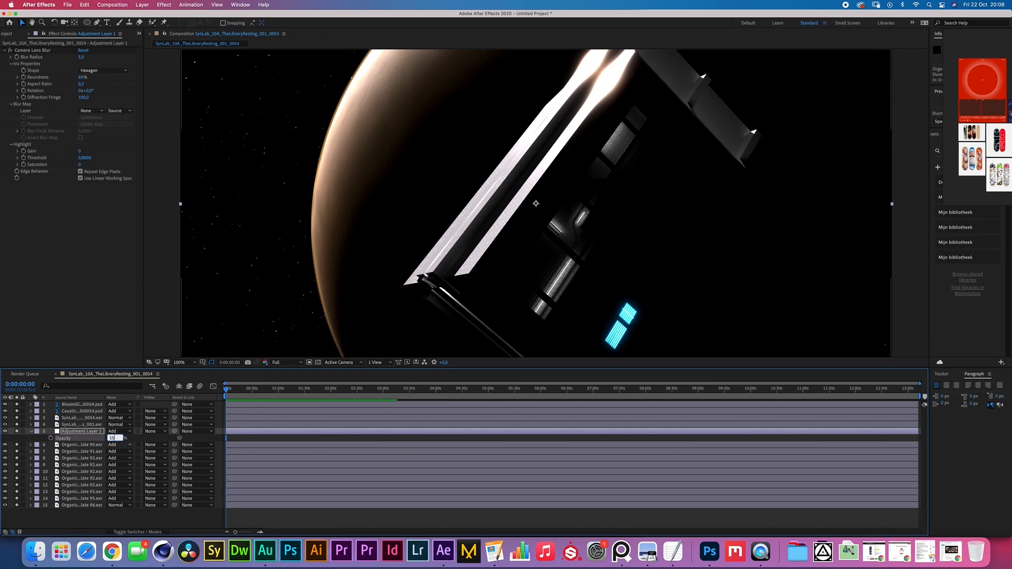
text(15)
key(Return)
key(t)
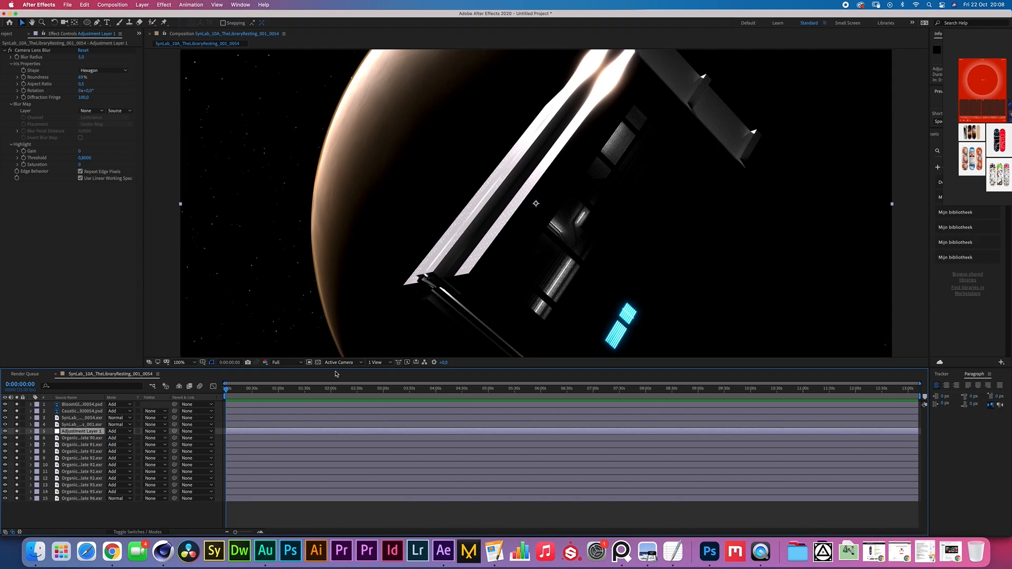
Isolate the Venus render layer by clearing the solo state of the layers above it, and duplicate it
click(72, 425)
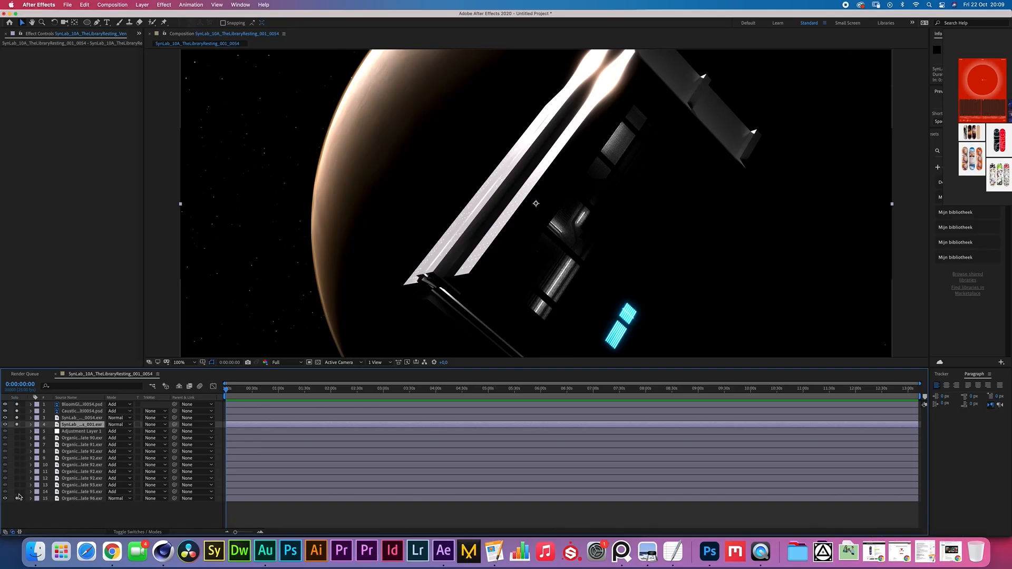
click(18, 418)
drag(17, 418, 17, 404)
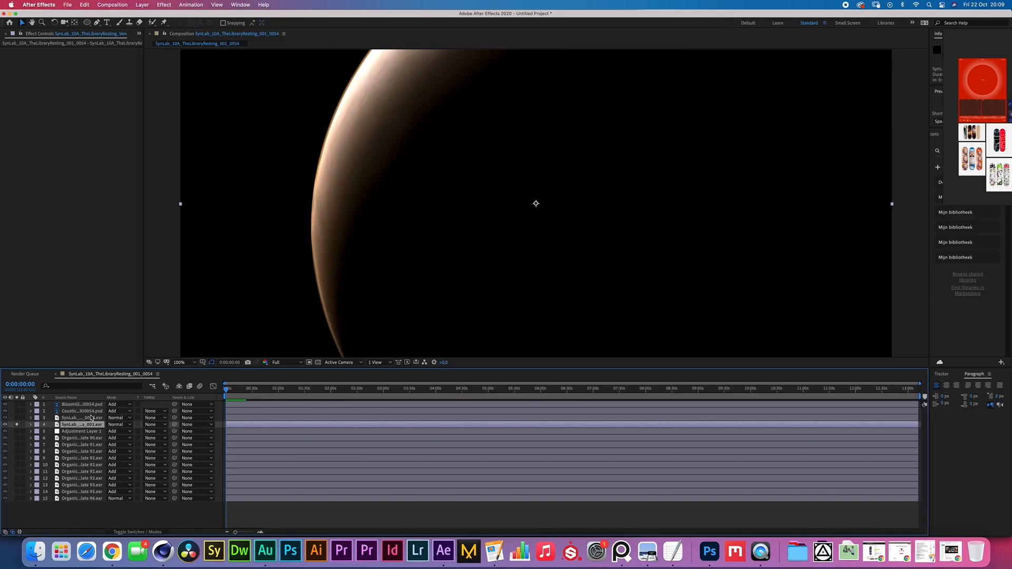
drag(160, 367, 161, 452)
key(super+d)
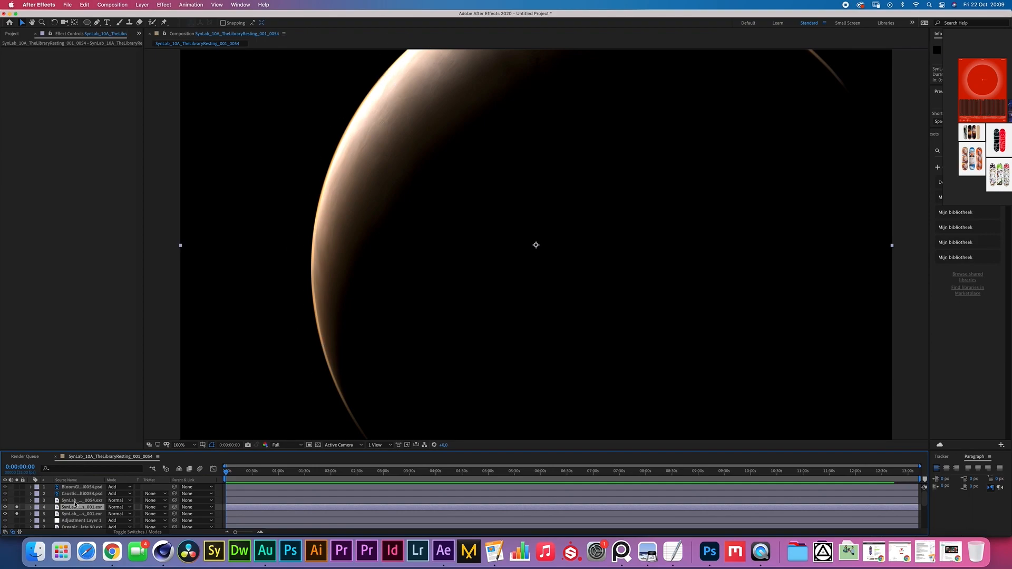
click(164, 5)
mouse_move(211, 99)
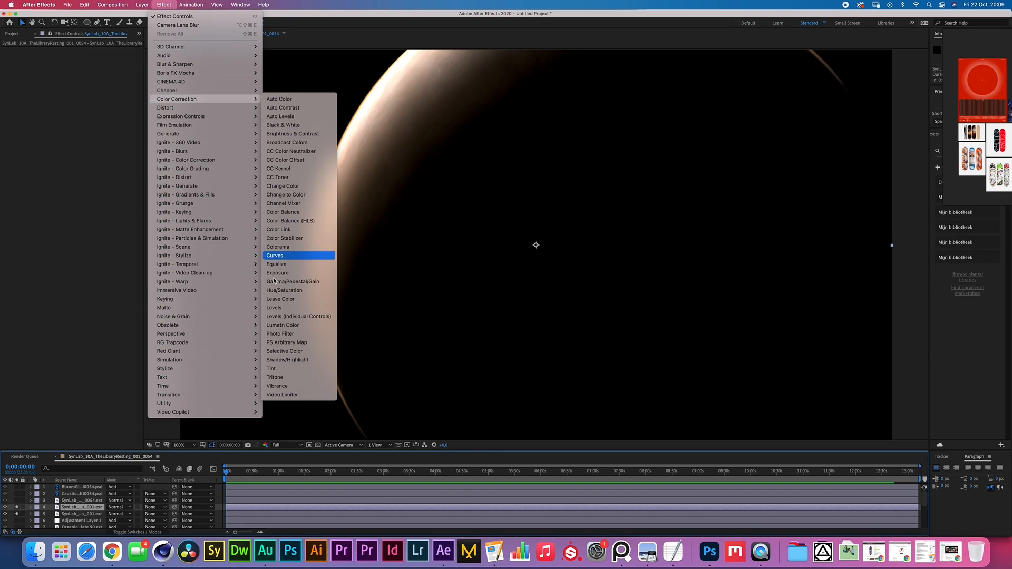
click(294, 378)
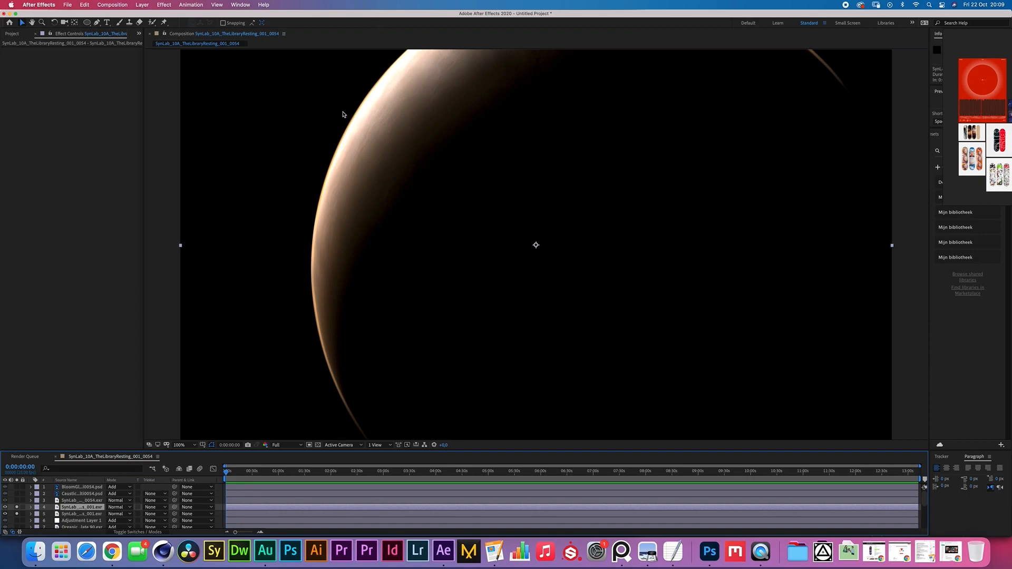
click(74, 501)
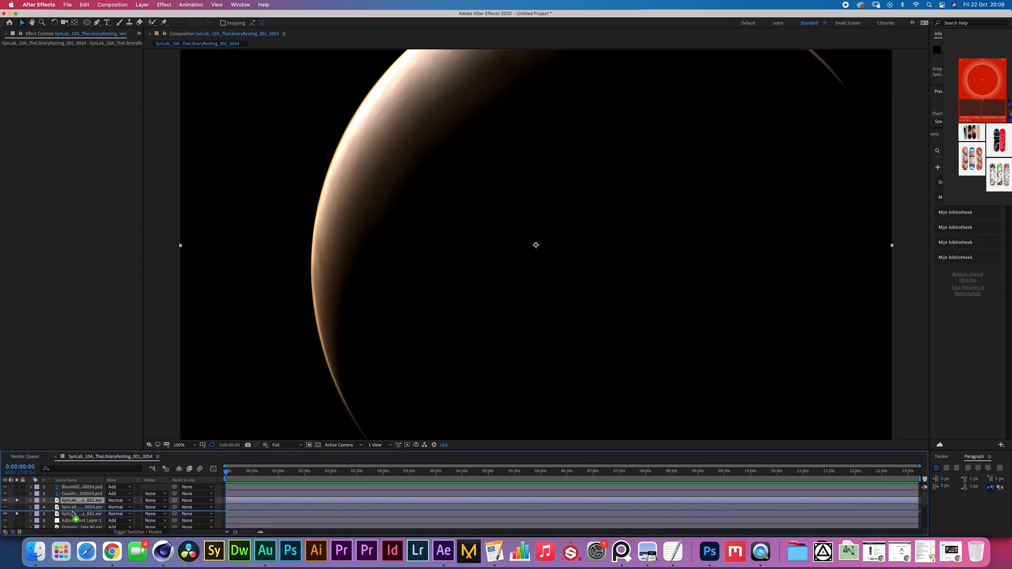
click(72, 507)
Try a Tint effect on the duplicated Venus layer with white mapped to black, and switch the effect off
click(164, 5)
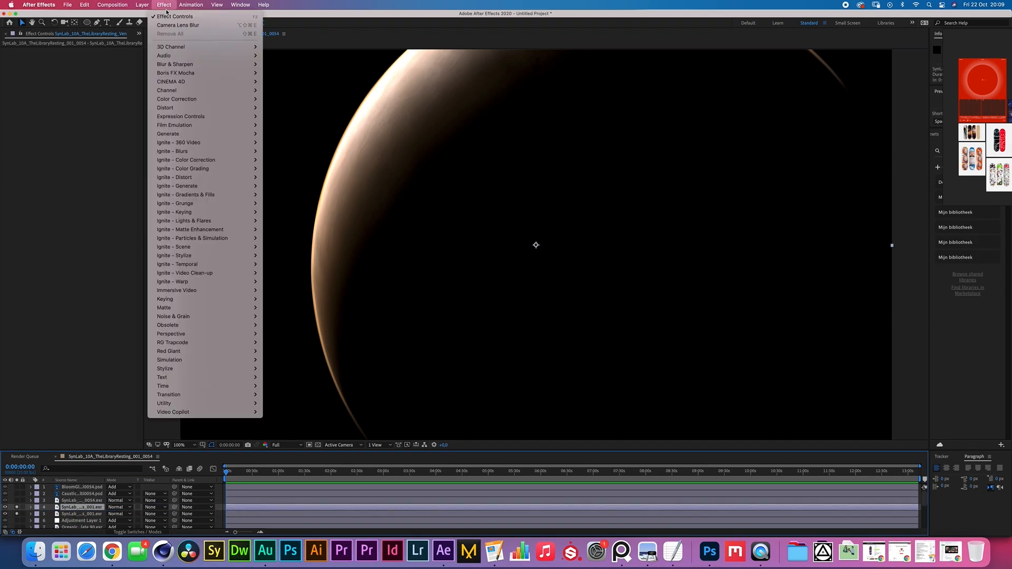
mouse_move(177, 99)
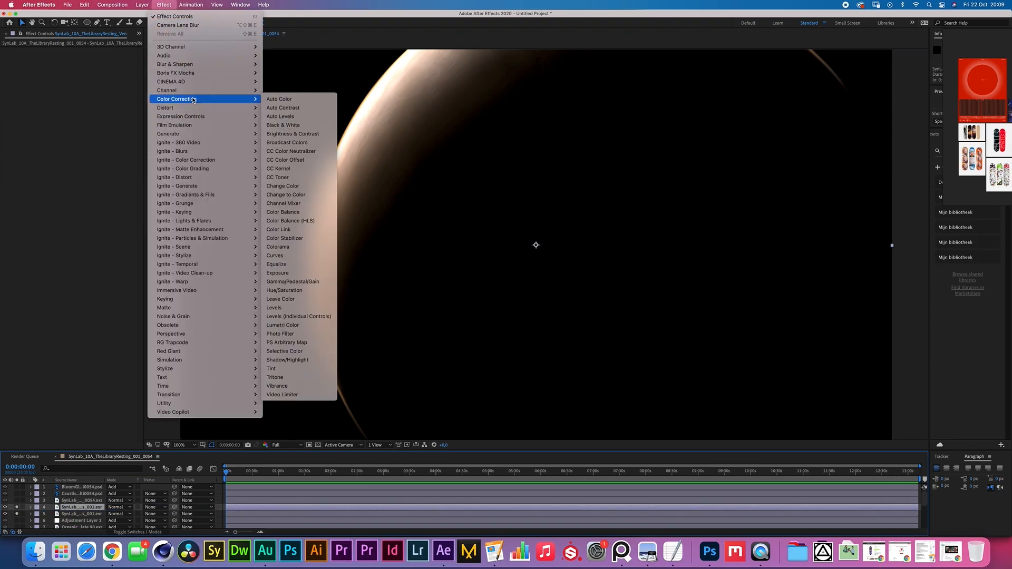
click(296, 377)
click(83, 64)
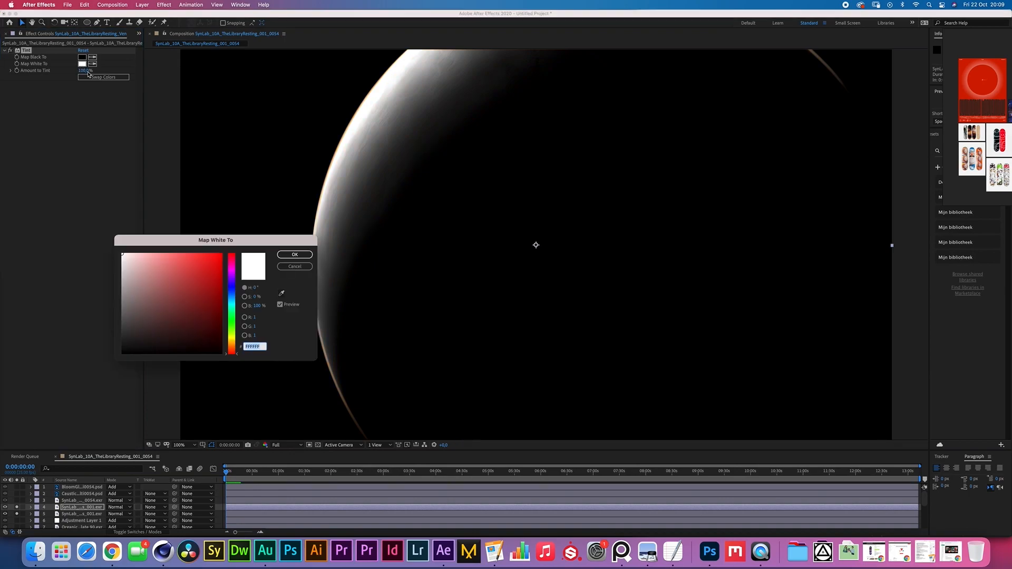
click(174, 312)
click(295, 254)
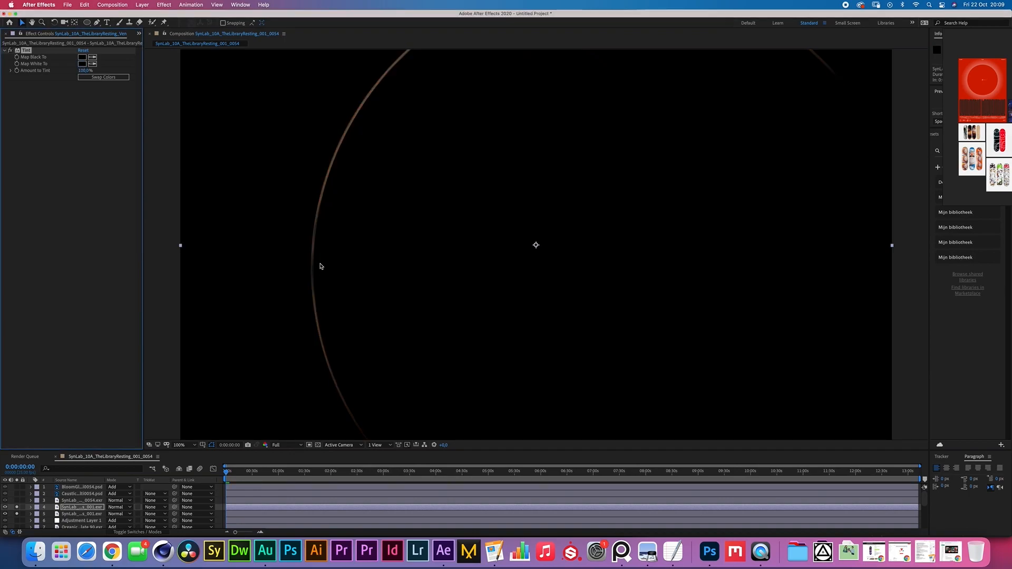
click(10, 50)
Apply a Fill effect to the duplicated Venus layer and set its color to black, 000000
click(164, 4)
mouse_move(187, 134)
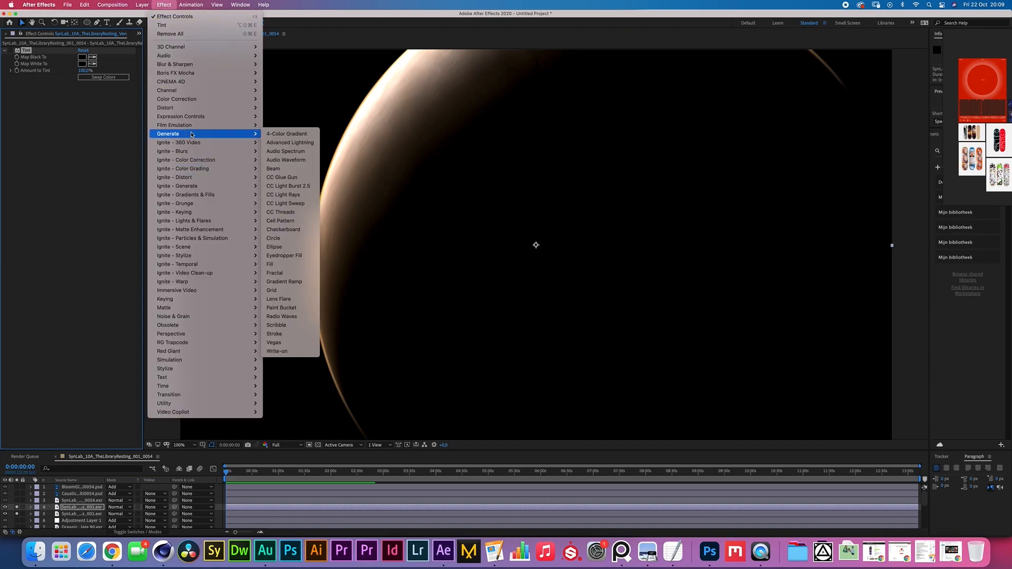
click(307, 265)
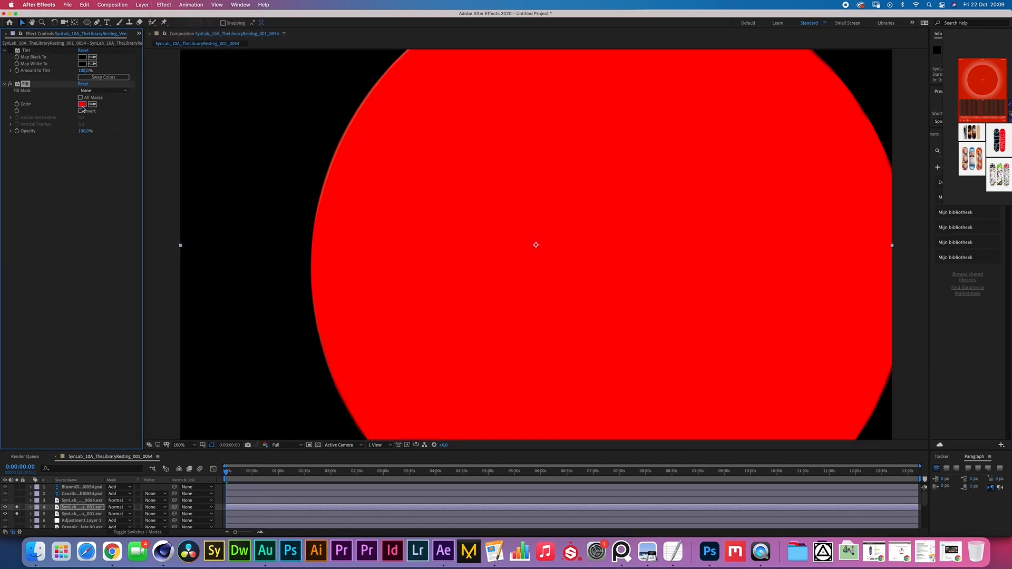
click(82, 104)
drag(178, 292, 319, 430)
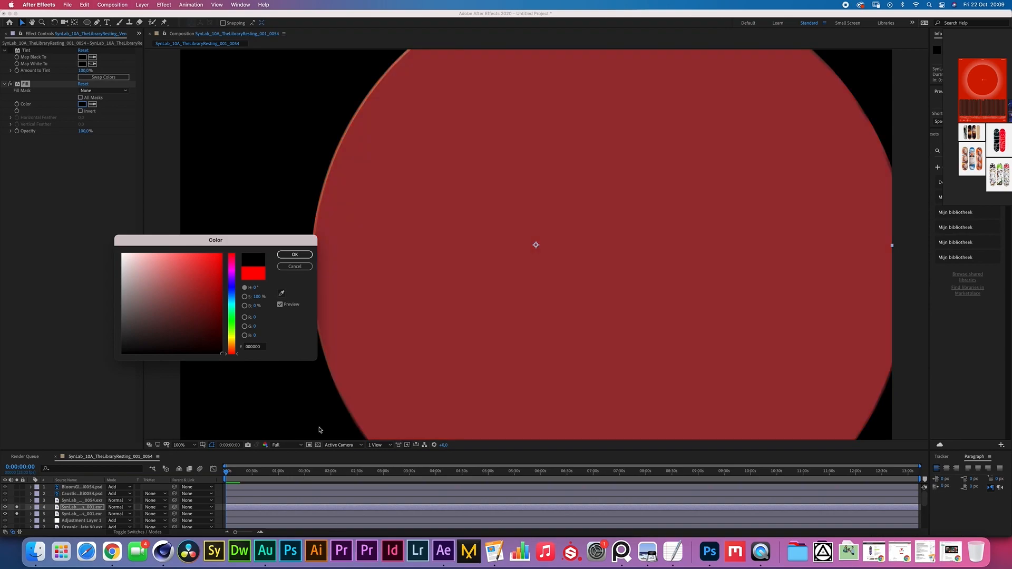
click(294, 254)
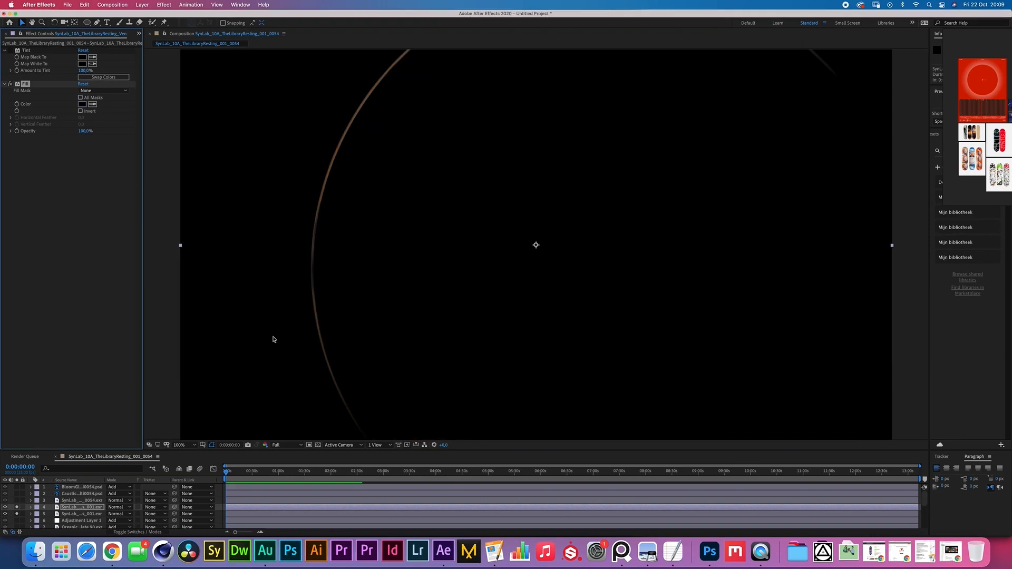
Duplicate the black-filled Venus layer and set the upper copy's fill color to white, FFFFFF
click(76, 510)
key(super+d)
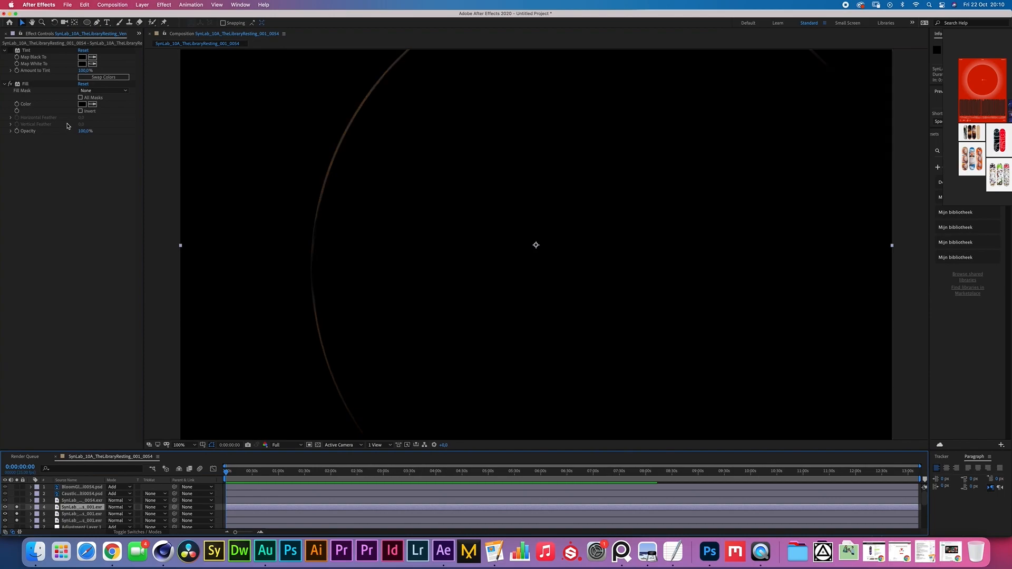
click(82, 104)
drag(153, 317, 122, 254)
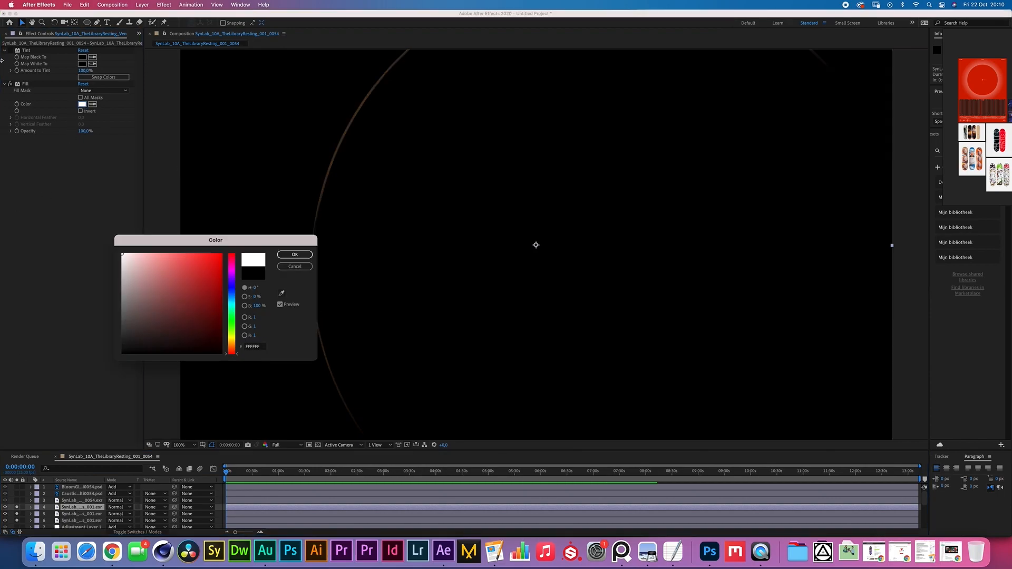
click(285, 255)
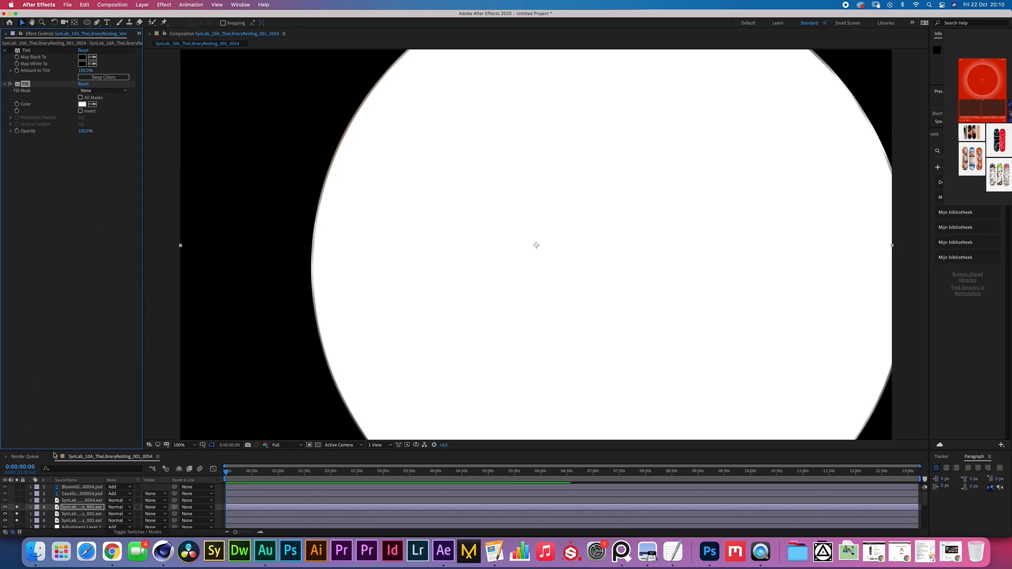
Create a black solid at composition size and place it beneath the two filled Venus copies
click(75, 514)
key(super+t)
click(147, 5)
mouse_move(158, 16)
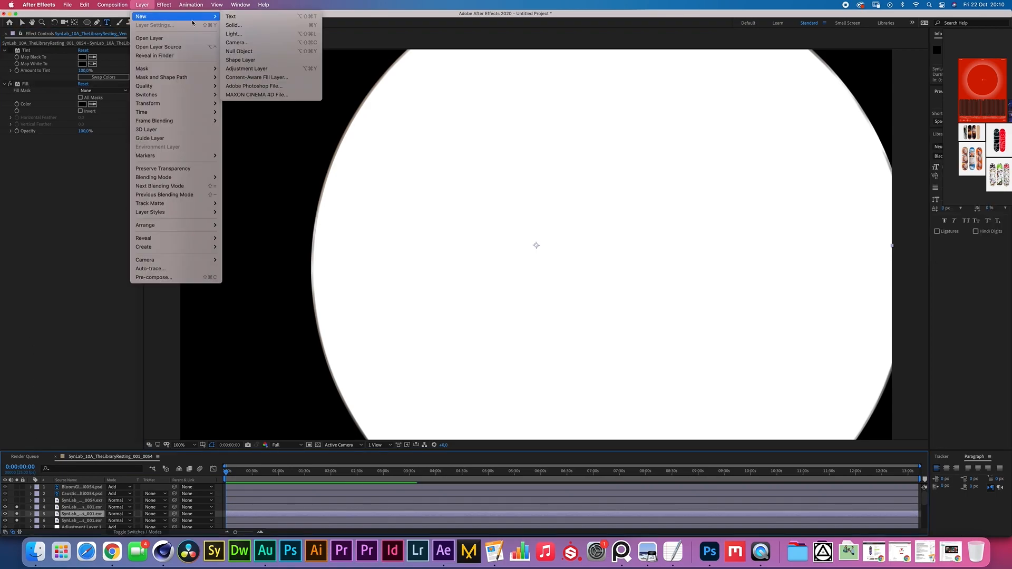
click(235, 27)
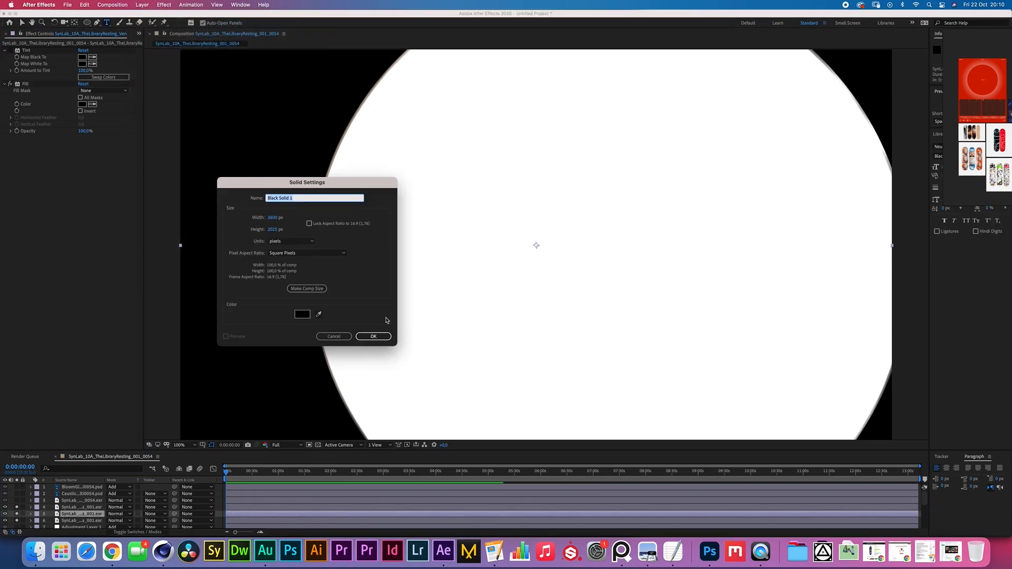
click(302, 314)
click(251, 346)
click(374, 337)
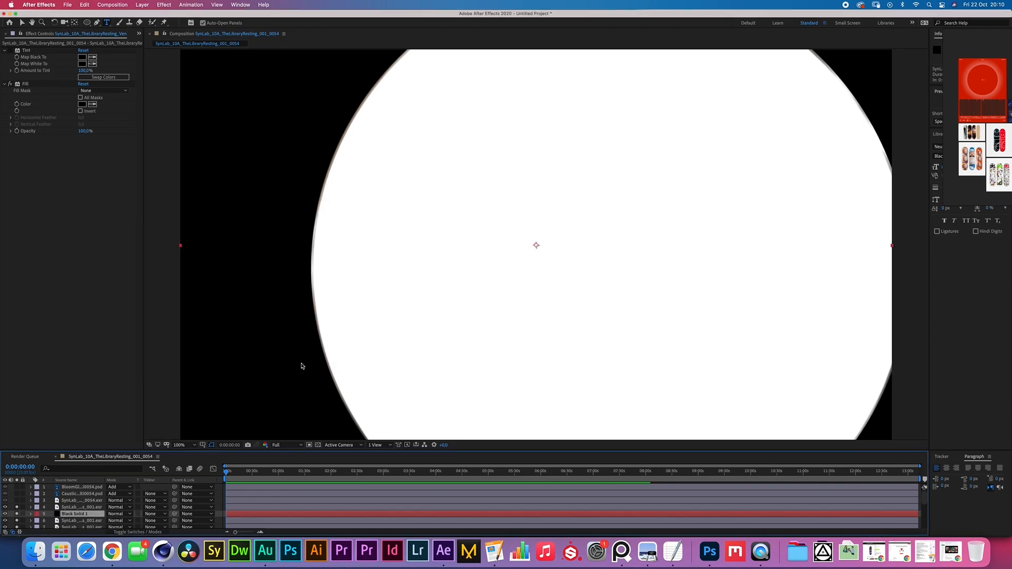
mouse_move(73, 514)
mouse_down()
mouse_move(66, 524)
mouse_move(71, 502)
mouse_up()
Apply a Gaussian Blur to the white-filled Venus copy with a blurriness of 67.9
click(67, 492)
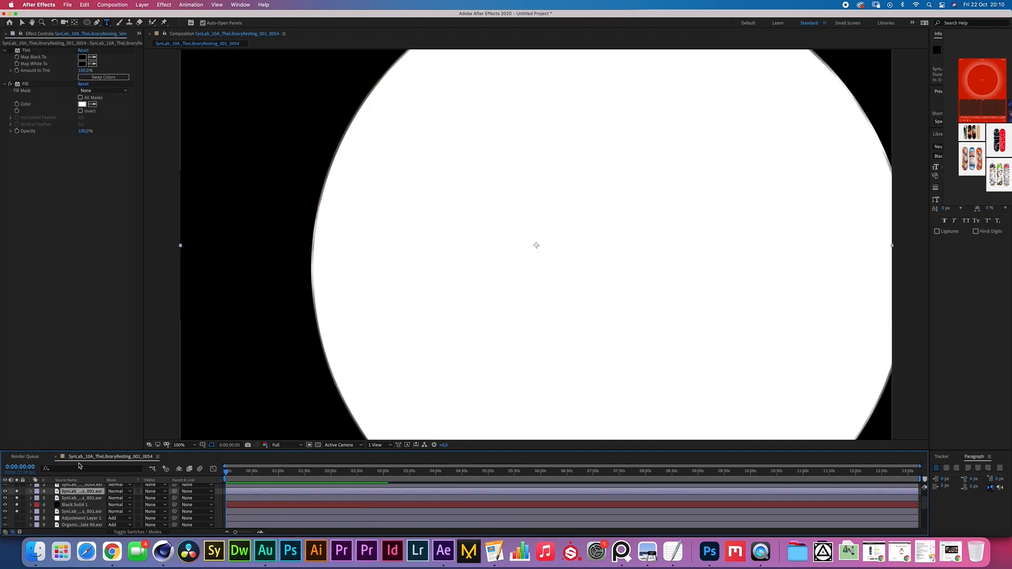
click(164, 5)
mouse_move(196, 65)
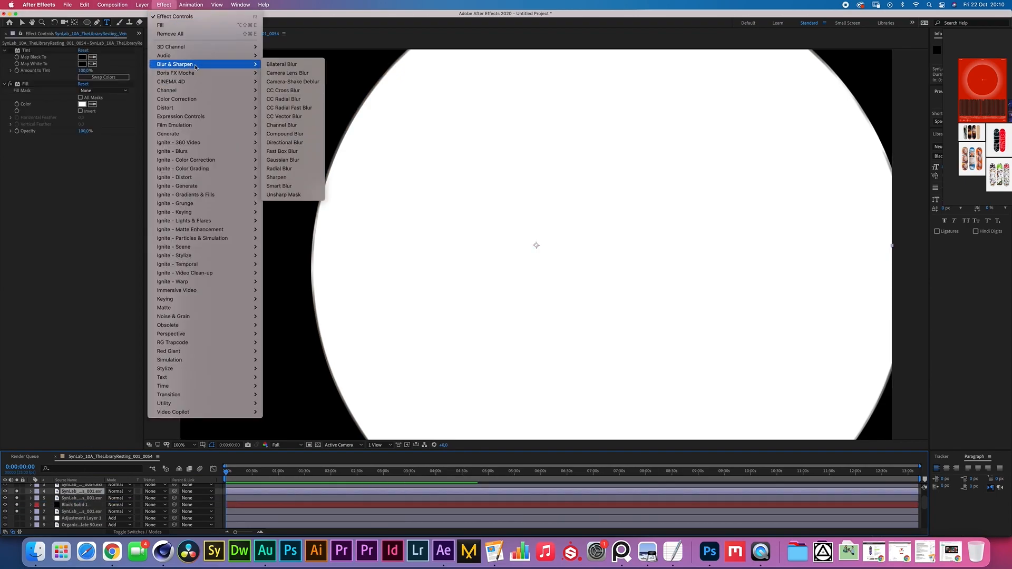
click(297, 160)
drag(80, 145, 116, 145)
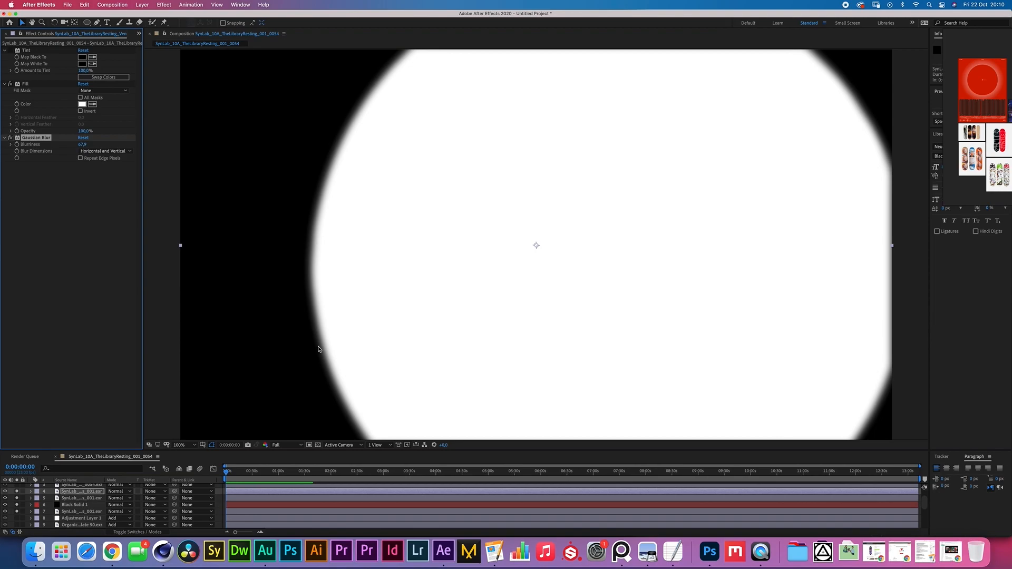
Stack the black-filled Venus copy above the white one and soften it with a Gaussian Blur, leaving a blurred edge ring
click(77, 498)
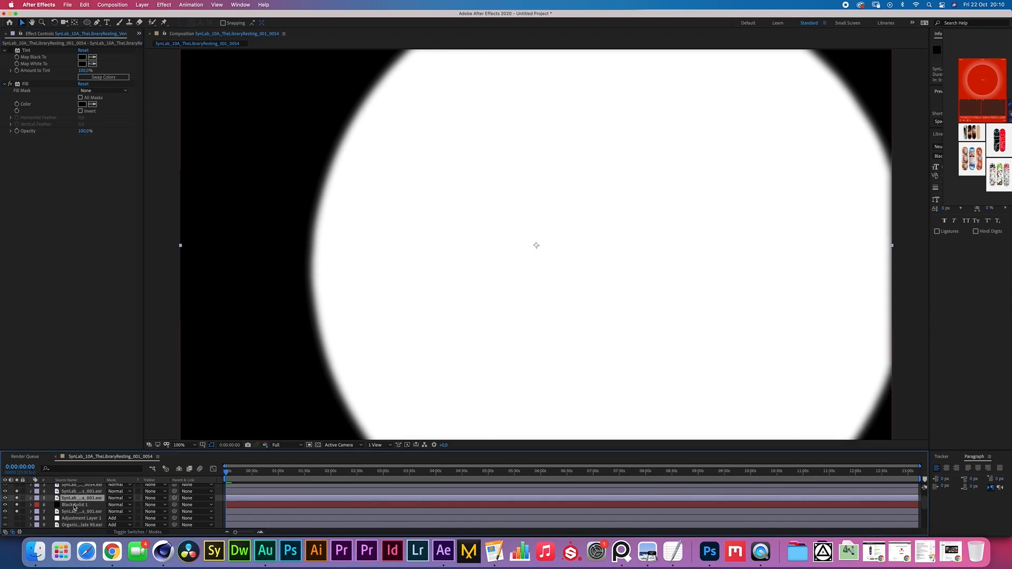
scroll(74, 490, up, 2)
drag(72, 490, 67, 507)
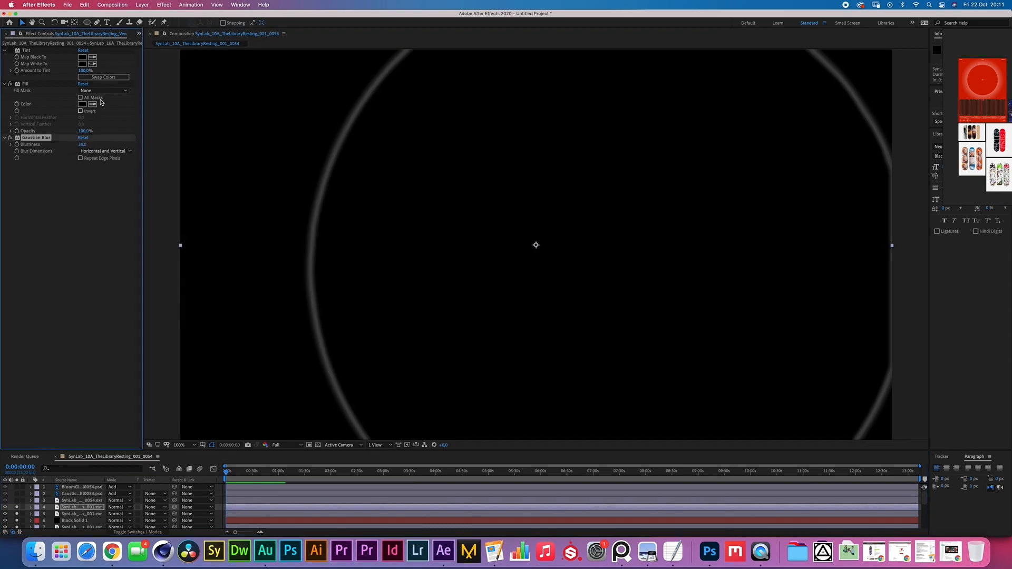
Add an adjustment layer above the filled Venus copies and brighten the ring with an Exposure effect set to 4.28
click(140, 6)
mouse_move(158, 15)
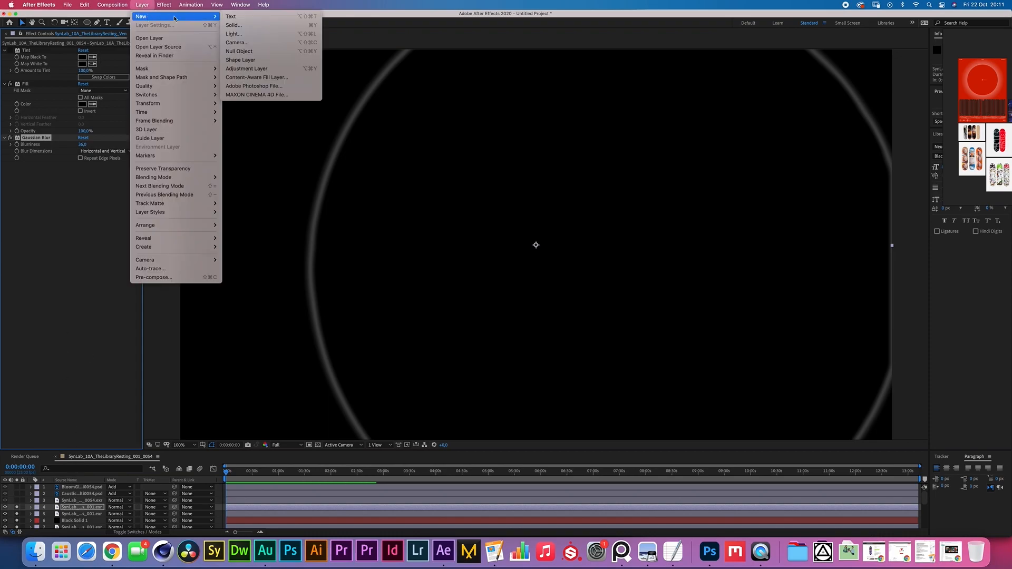
click(253, 73)
click(167, 5)
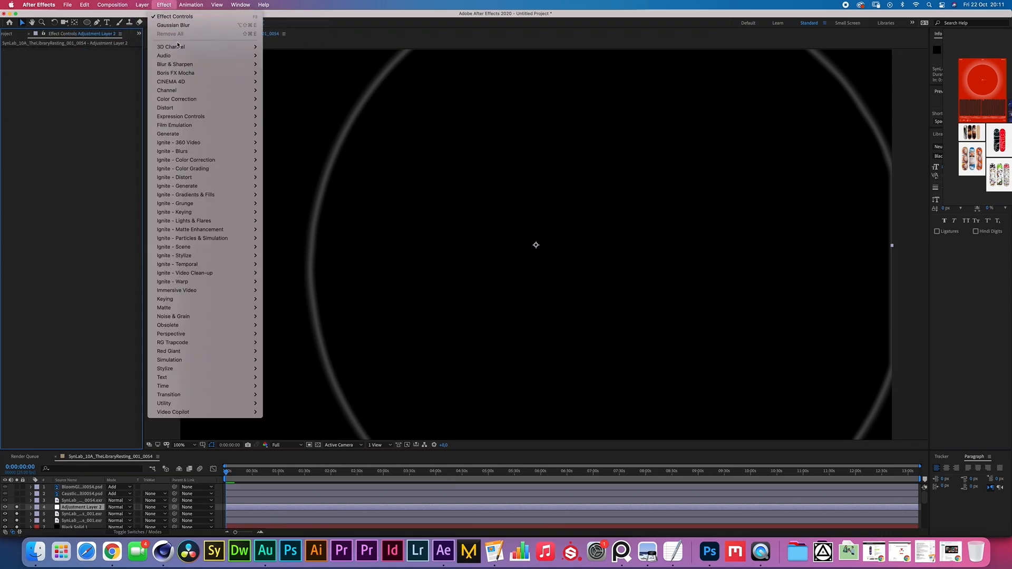
mouse_move(200, 91)
click(295, 286)
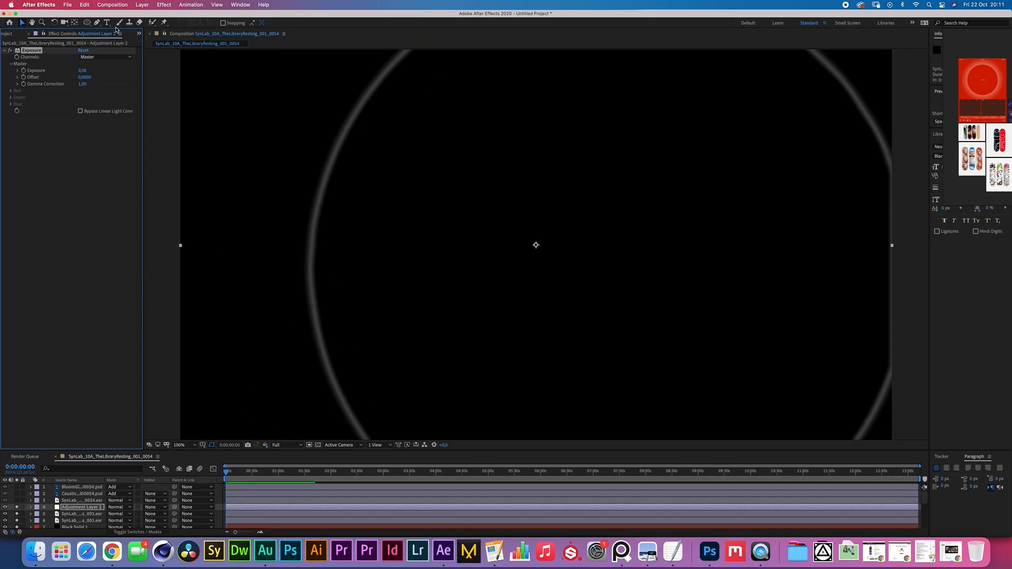
drag(84, 69, 133, 70)
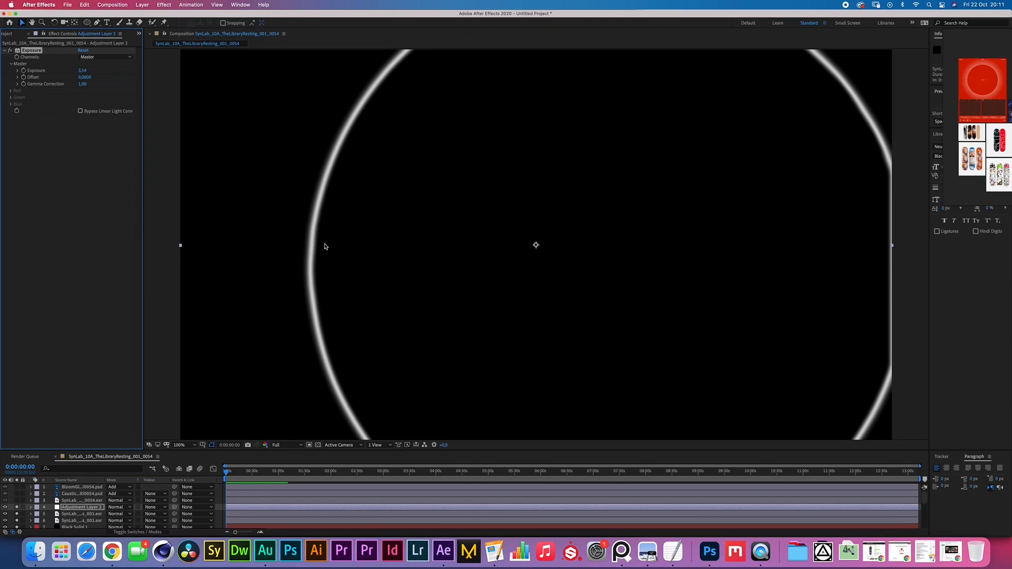
drag(86, 70, 102, 70)
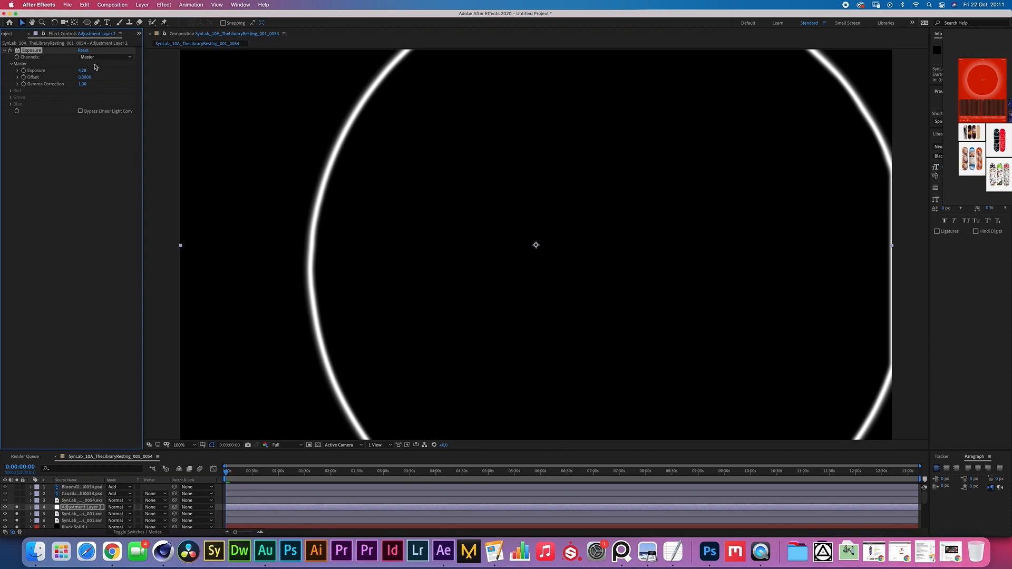
Pre-compose the Exposure adjustment layer, both filled Venus copies and the black solid, moving all attributes into the new composition
scroll(79, 510, down, 3)
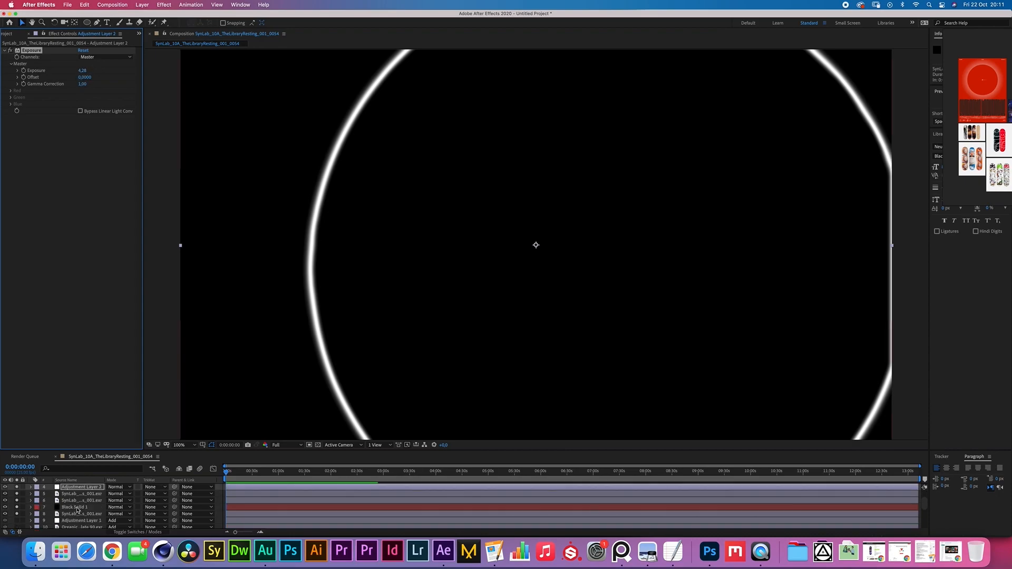
shift+click(77, 508)
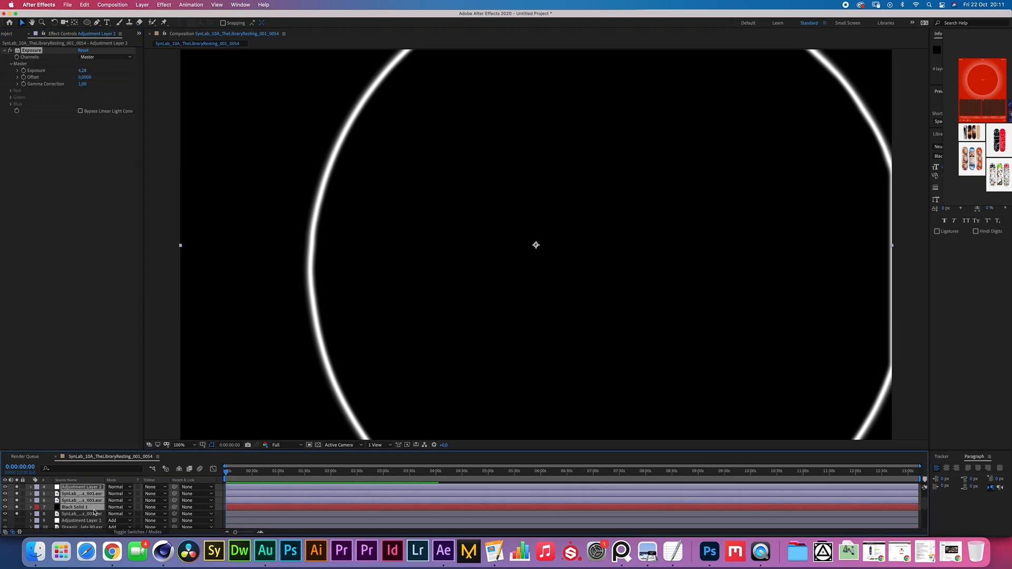
scroll(85, 509, up, 3)
key(super+shift+c)
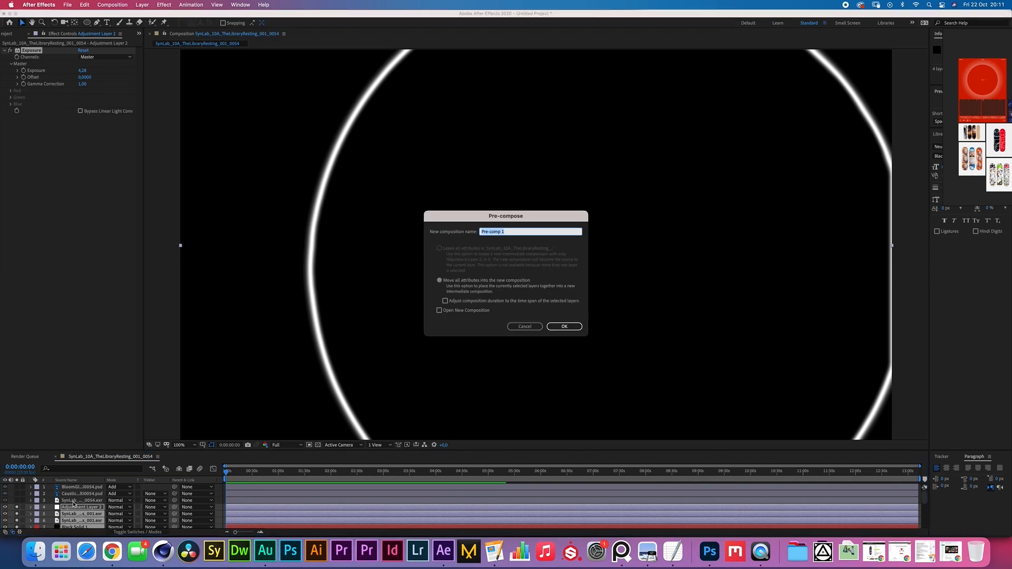
key(Return)
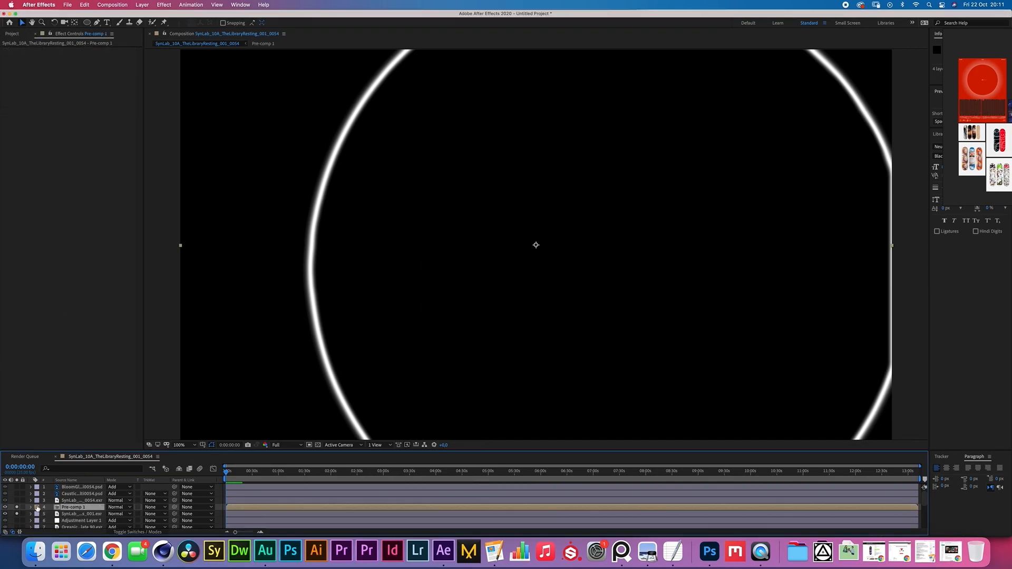
Unsolo and hide the ring pre-comp, and add an adjustment layer between it and the Venus render
click(61, 514)
click(63, 508)
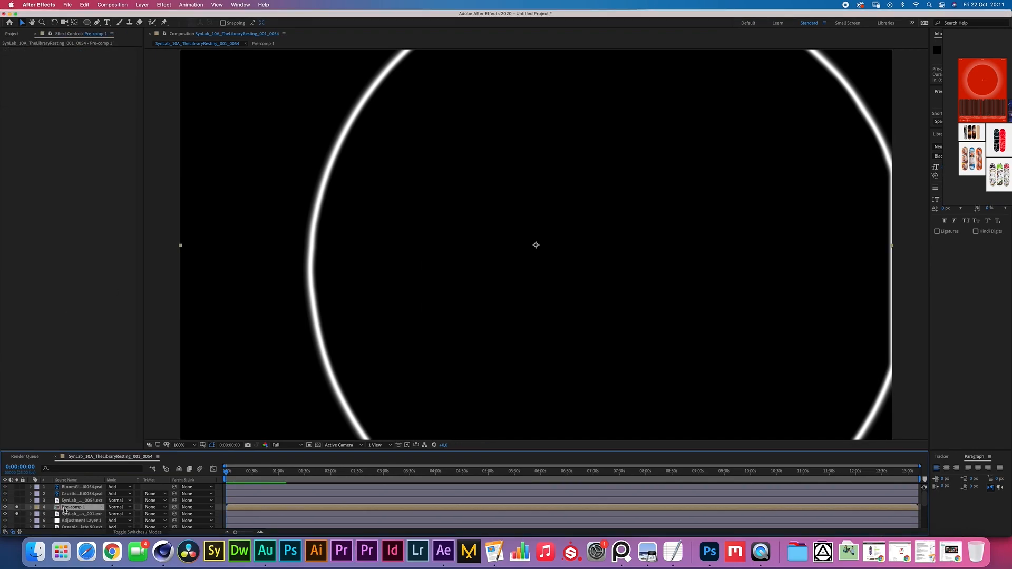
click(17, 508)
click(6, 507)
click(72, 514)
key(super+alt+y)
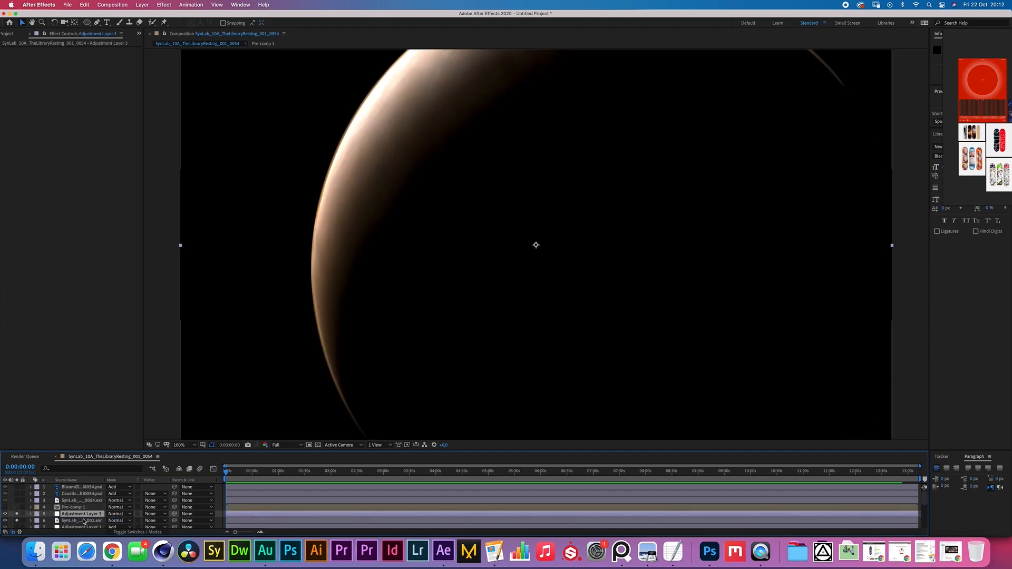
Set the new adjustment layer's track matte to a luma matte using the ring pre-comp
click(157, 514)
click(158, 519)
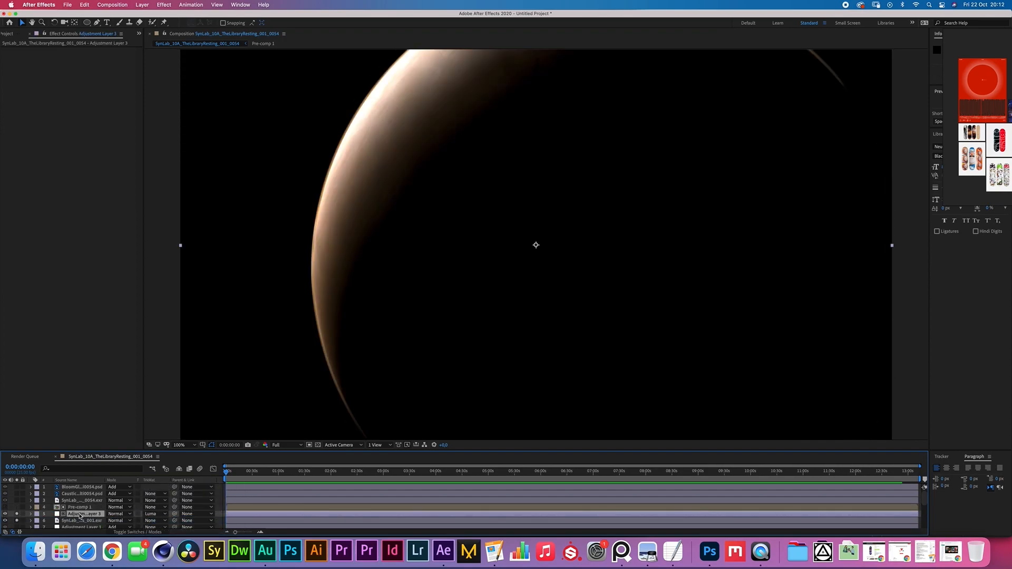
click(89, 508)
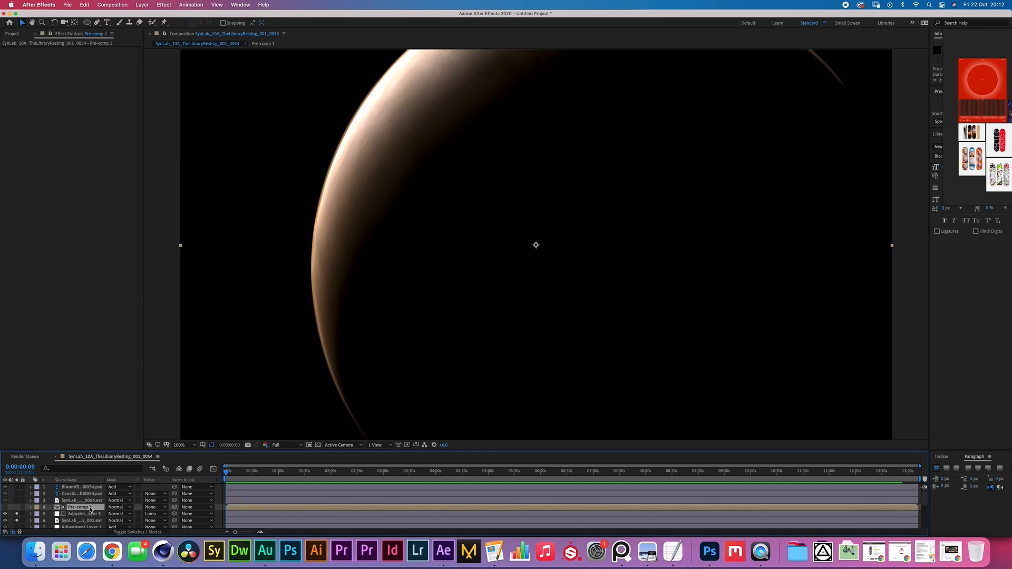
Rename the ring pre-comp layer to Luma
key(Return)
text(L)
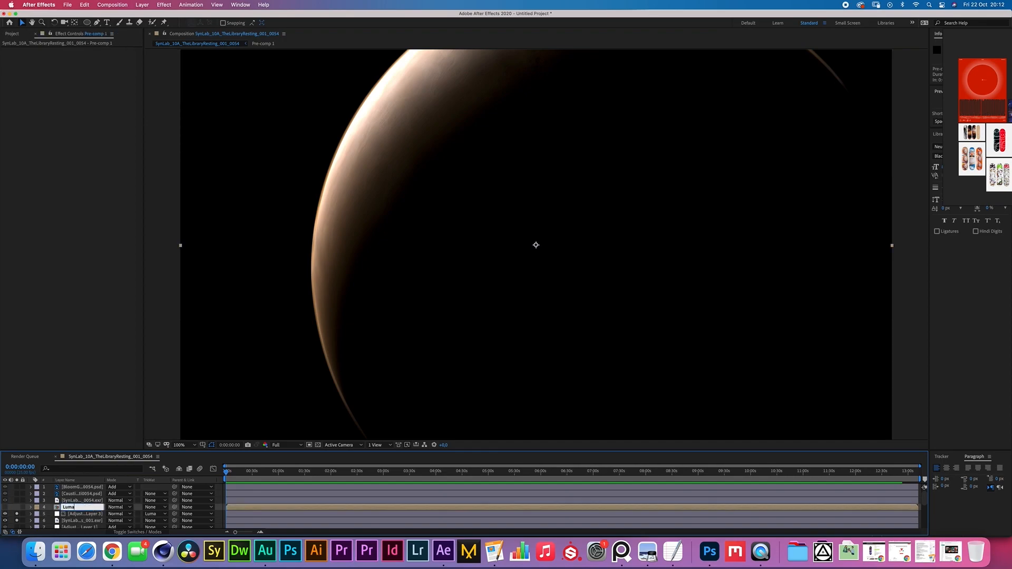
text(uma)
key(Return)
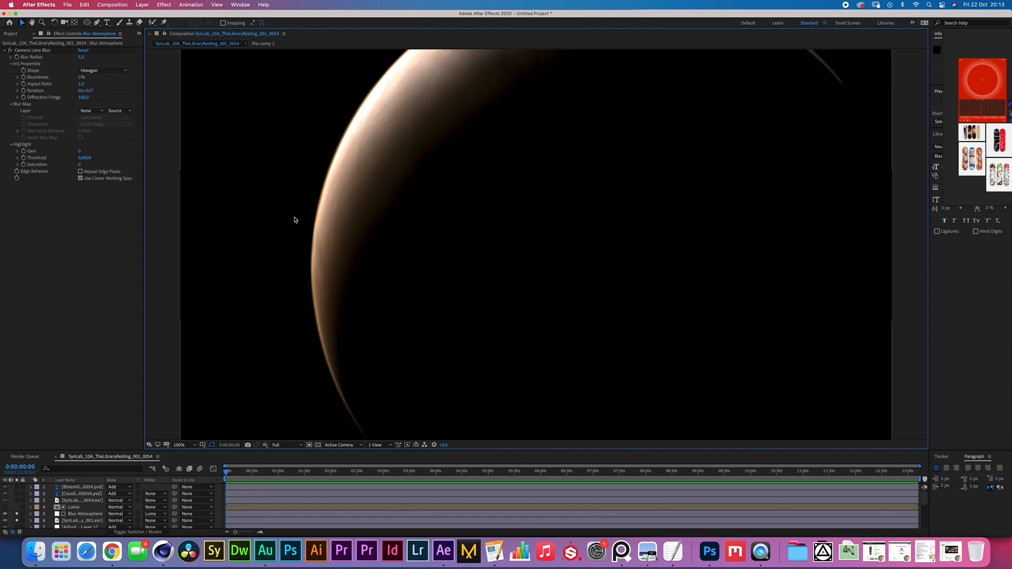
Solo the starfield layers beneath the Venus render together with their adjustment layer
scroll(25, 506, down, 3)
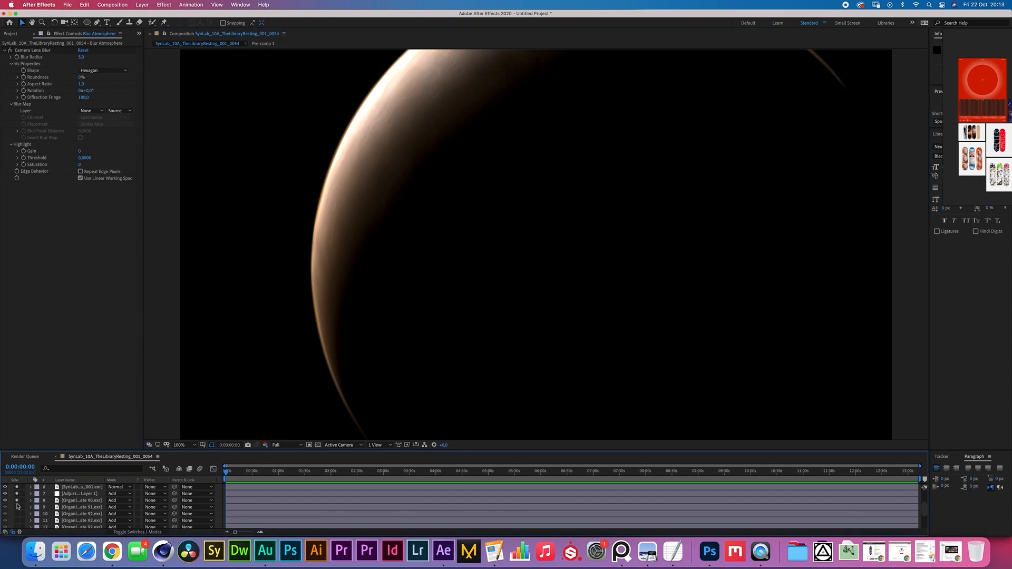
scroll(15, 501, down, 3)
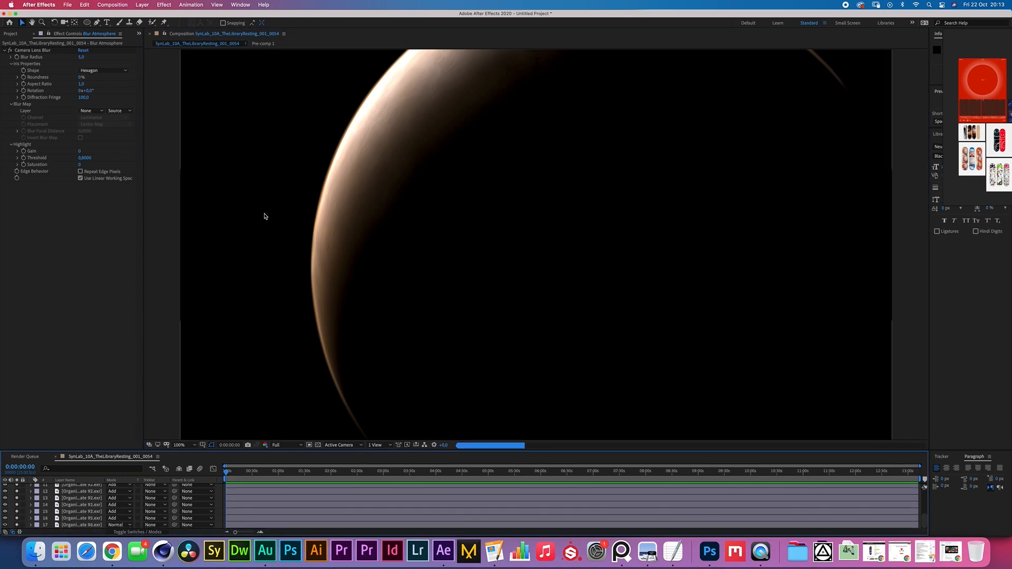
click(184, 304)
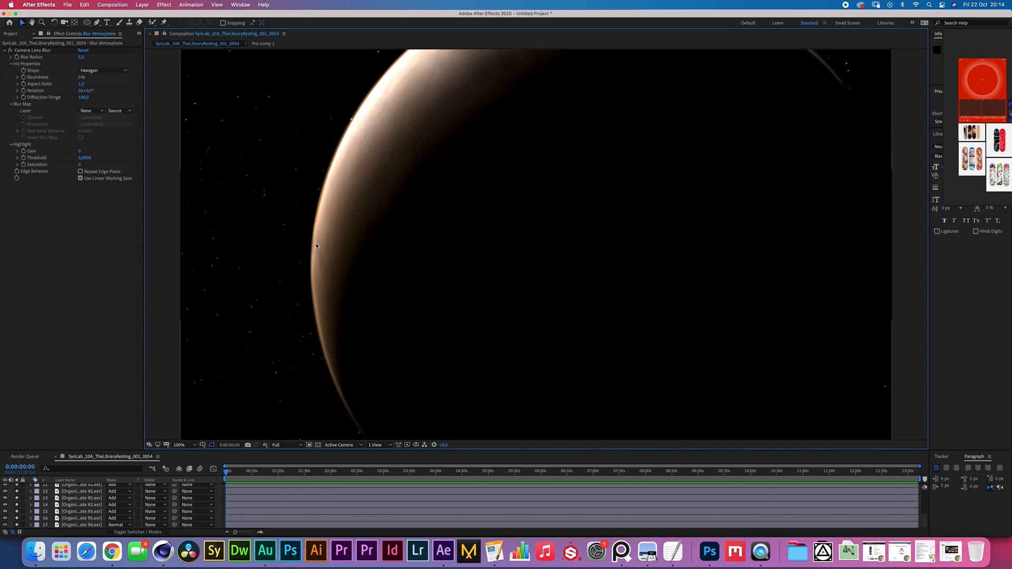
click(200, 68)
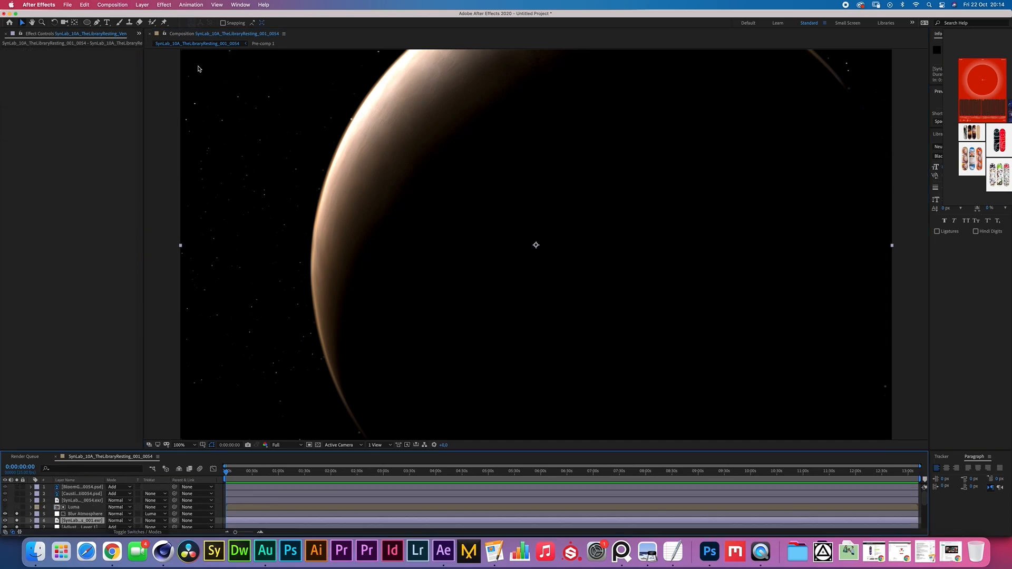
Apply an Exposure effect to the Venus render and set its exposure to 0.20
click(164, 5)
mouse_move(229, 101)
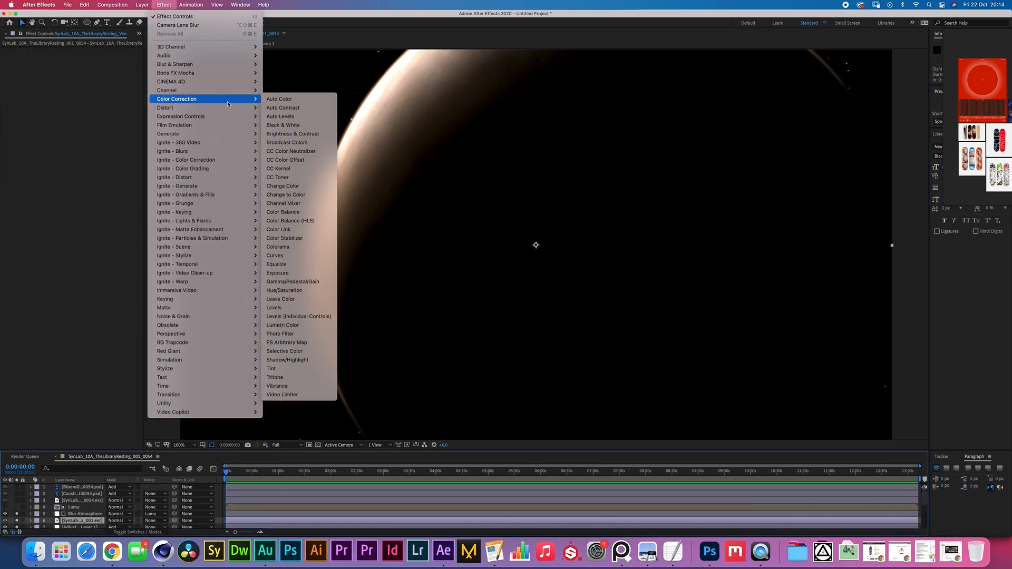
click(291, 277)
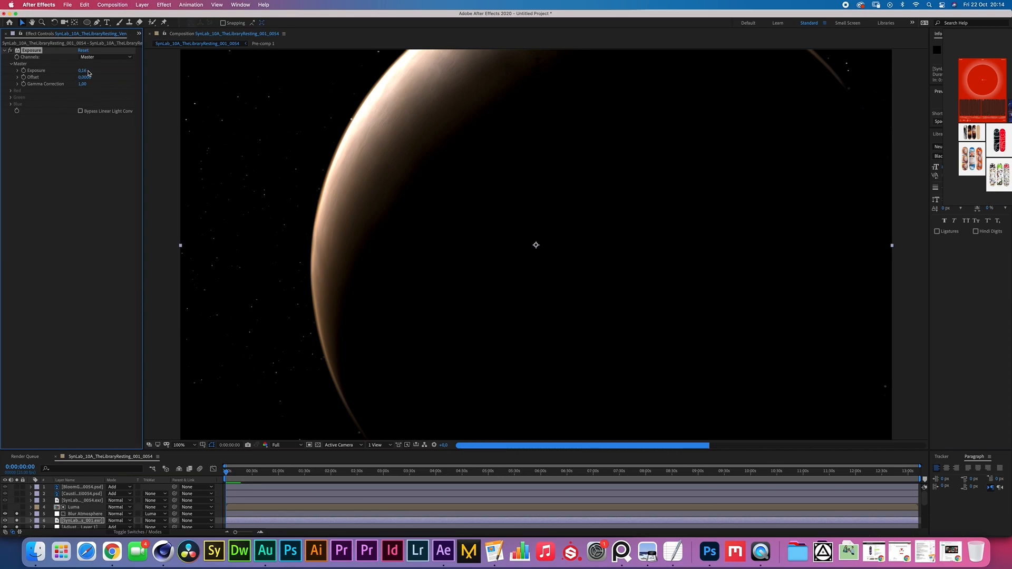
drag(88, 72, 99, 72)
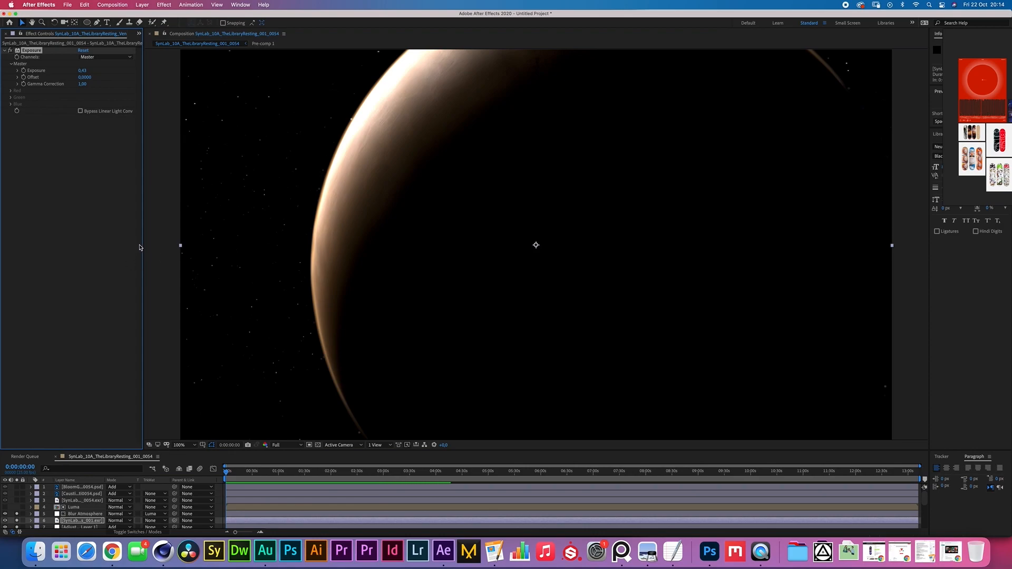
click(162, 246)
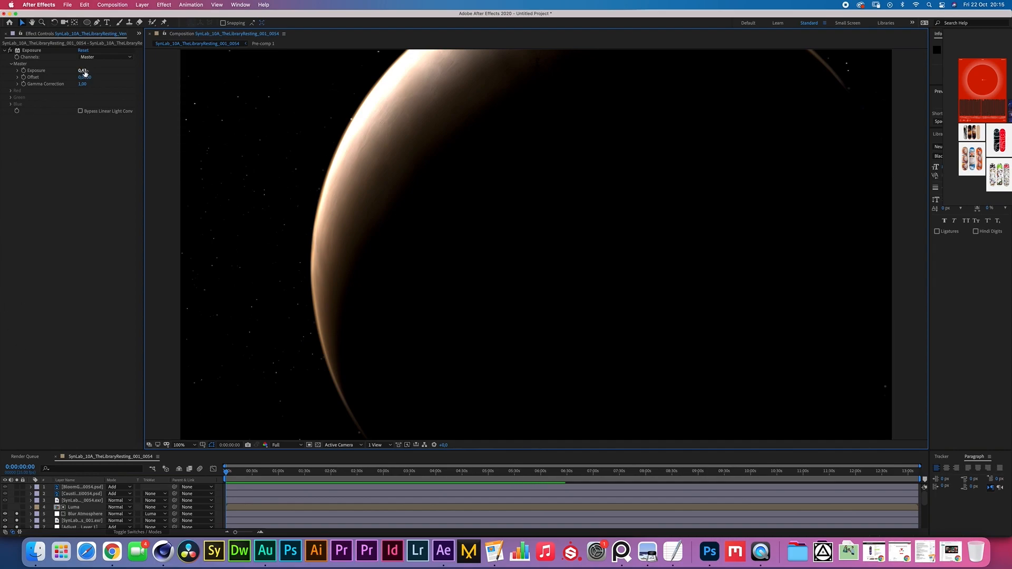
drag(84, 72, 2, 83)
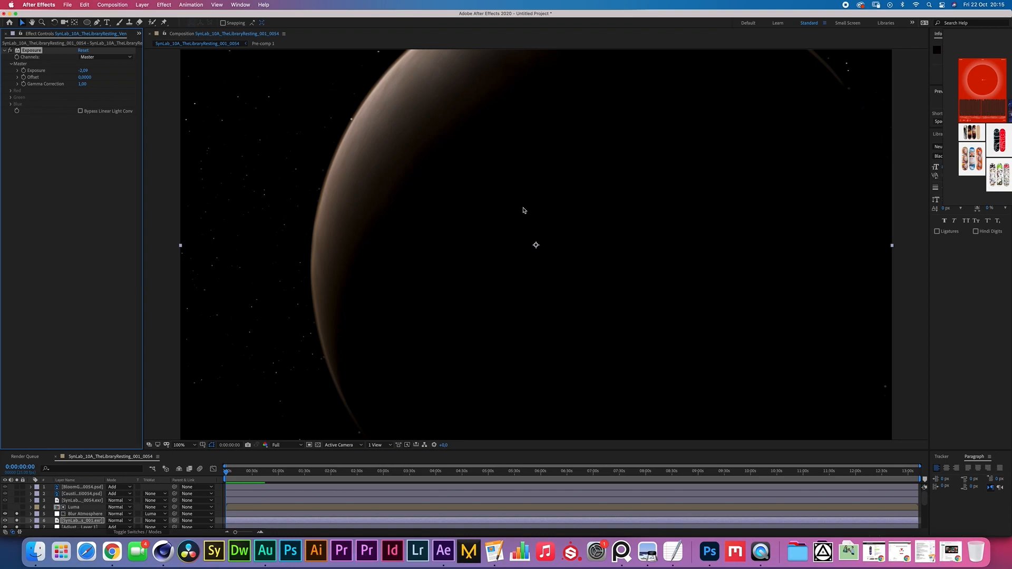
drag(87, 72, 148, 75)
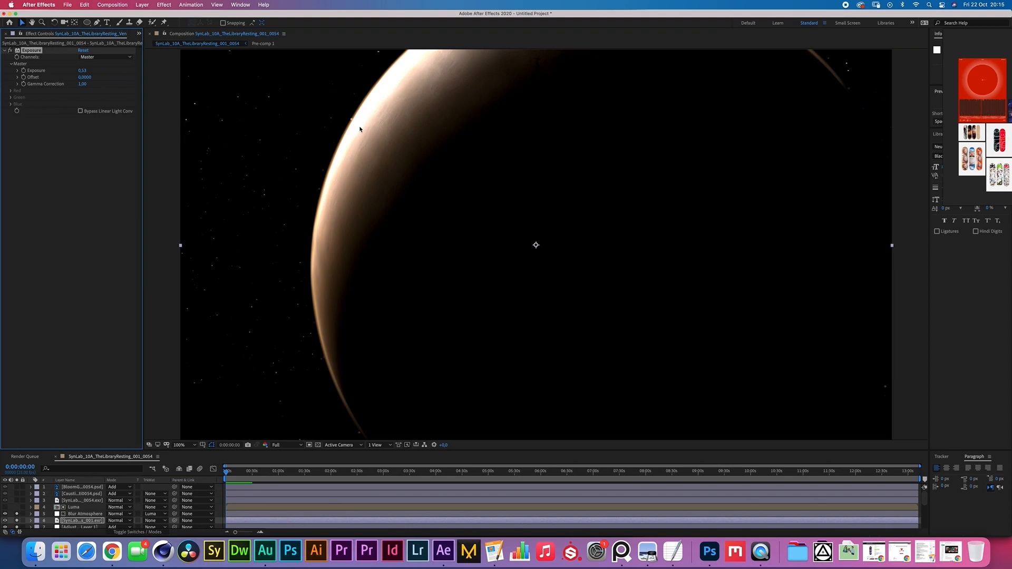
drag(86, 71, 76, 70)
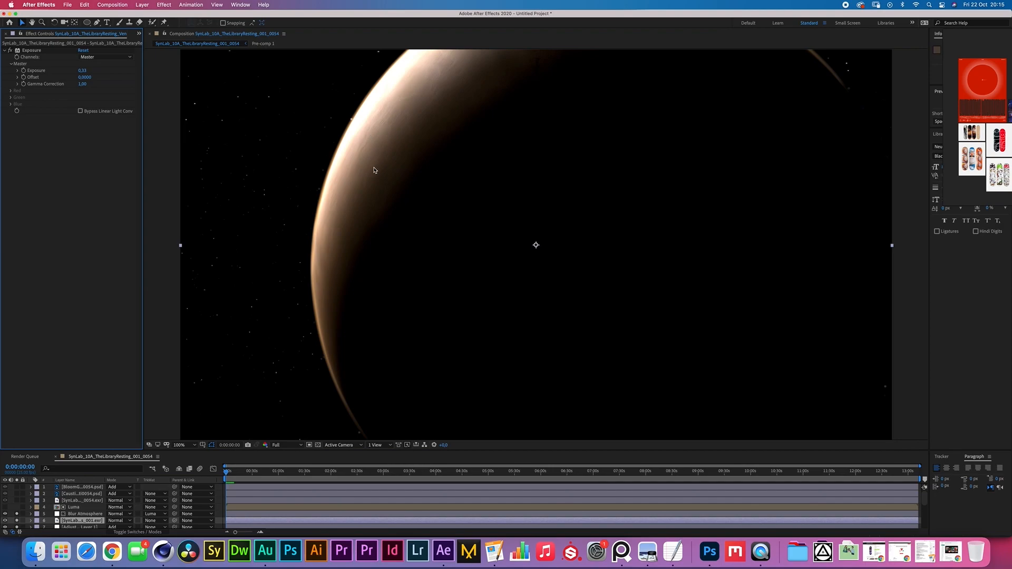
click(82, 71)
text(,2)
key(Return)
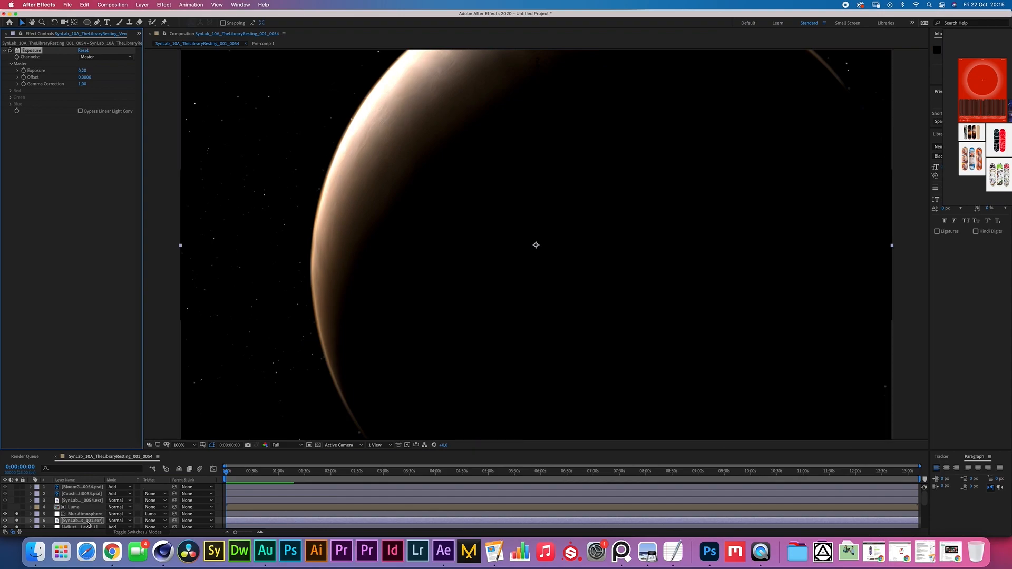
Duplicate the Venus render, reset the copy's Exposure effect and lower its gamma correction to about 0.36
scroll(87, 509, down, 3)
click(87, 495)
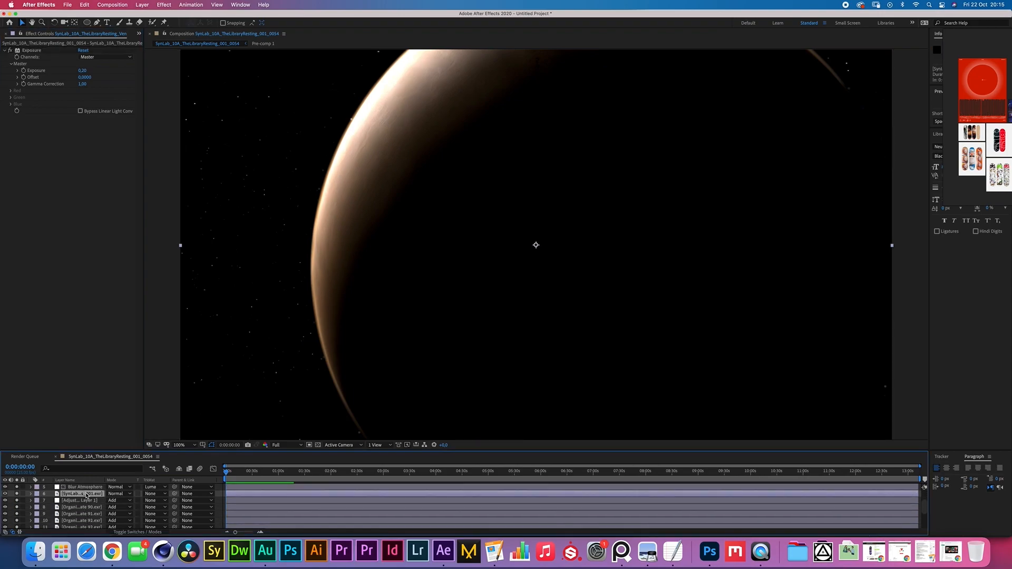
key(super+d)
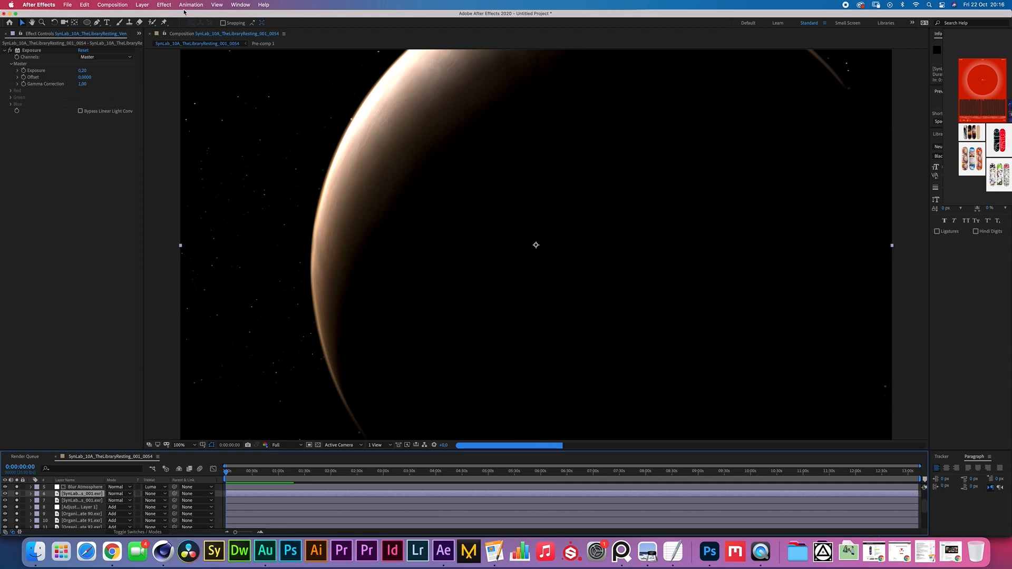
click(86, 53)
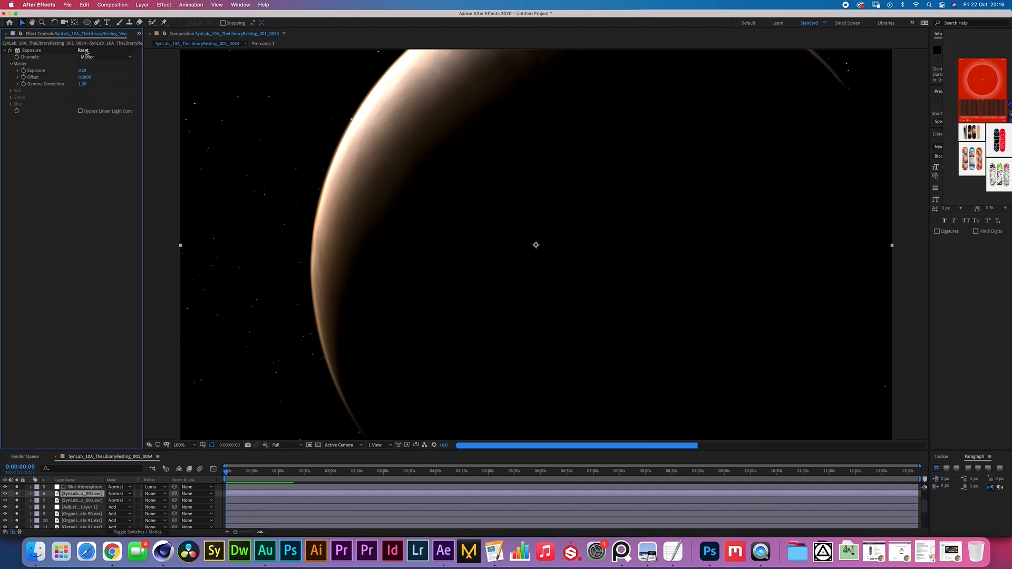
click(86, 53)
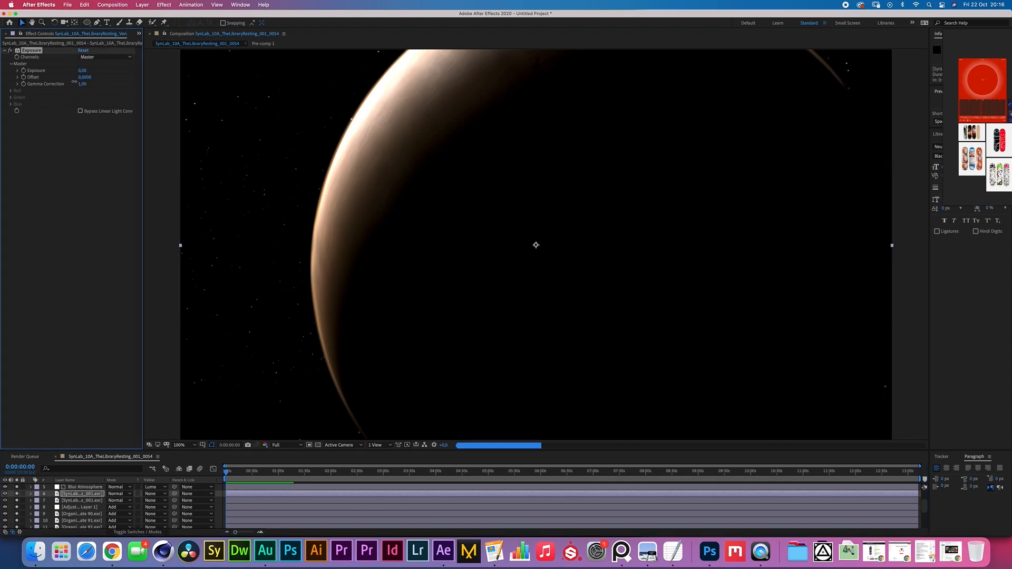
mouse_move(74, 81)
mouse_down()
mouse_move(55, 82)
mouse_move(65, 80)
mouse_up()
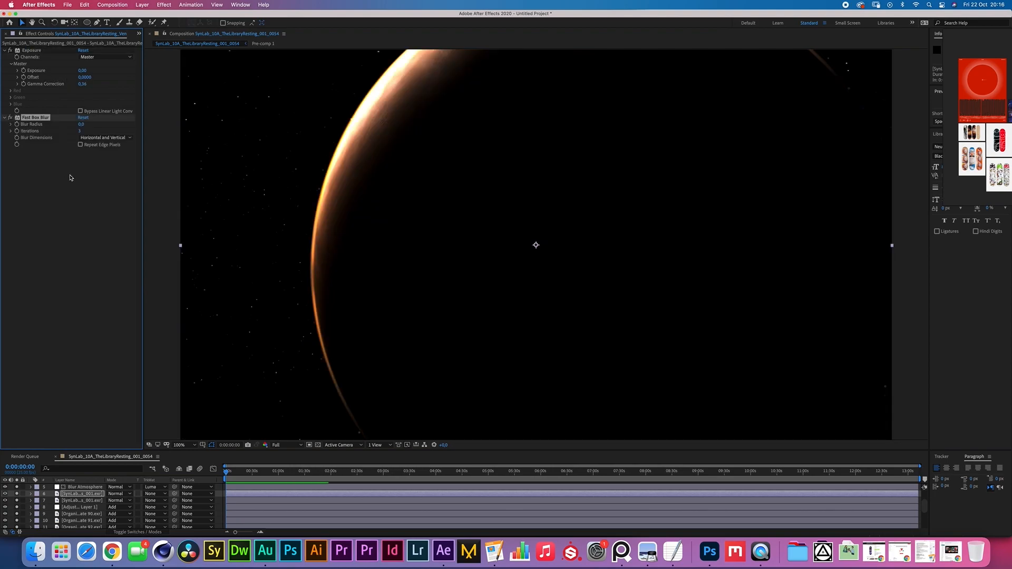
Blur the Venus copy with a Fast Box Blur of radius about 43, repeating edge pixels, and unsolo the layers beneath it
click(80, 144)
drag(81, 124, 167, 130)
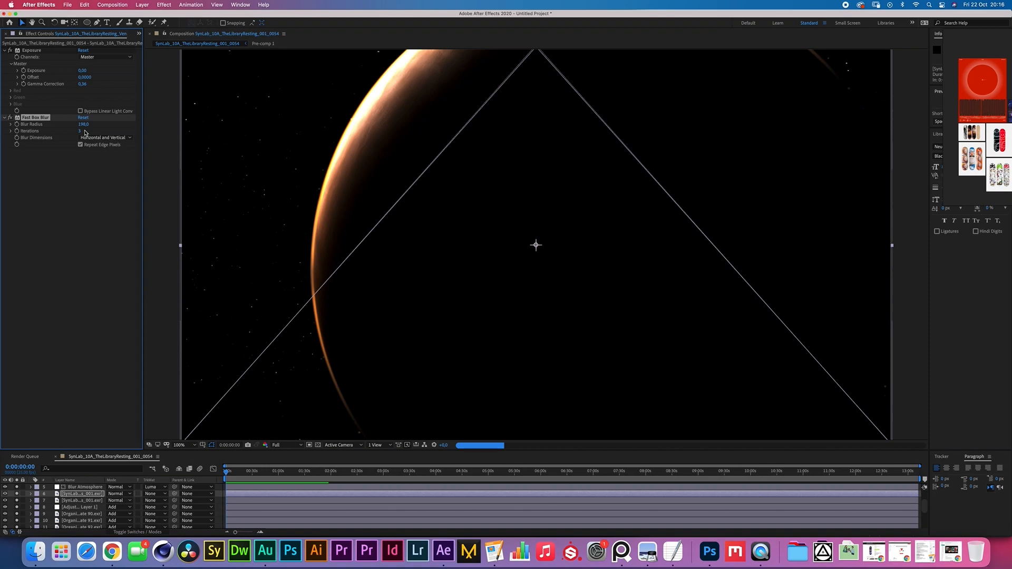
scroll(22, 507, down, 5)
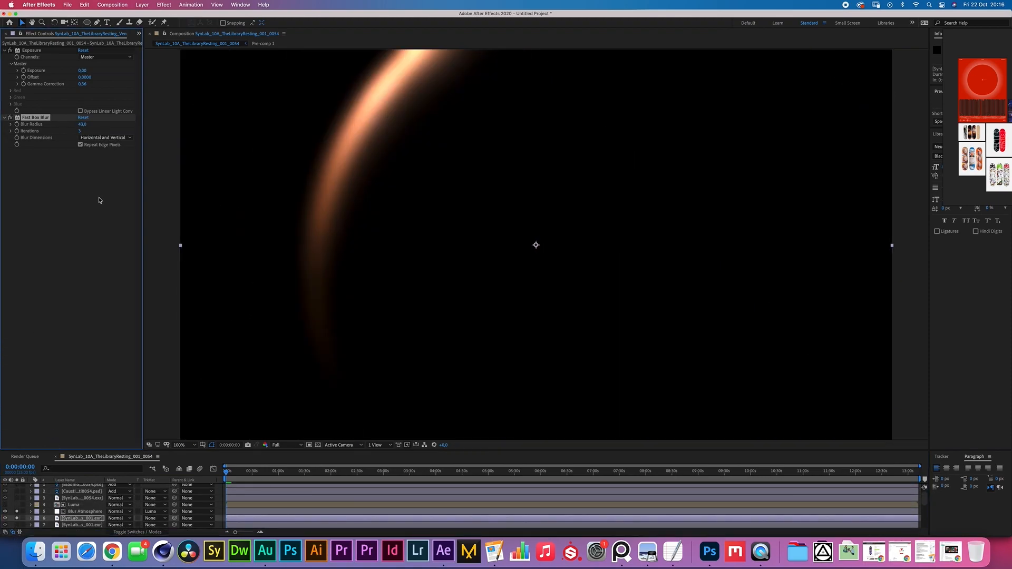
click(97, 197)
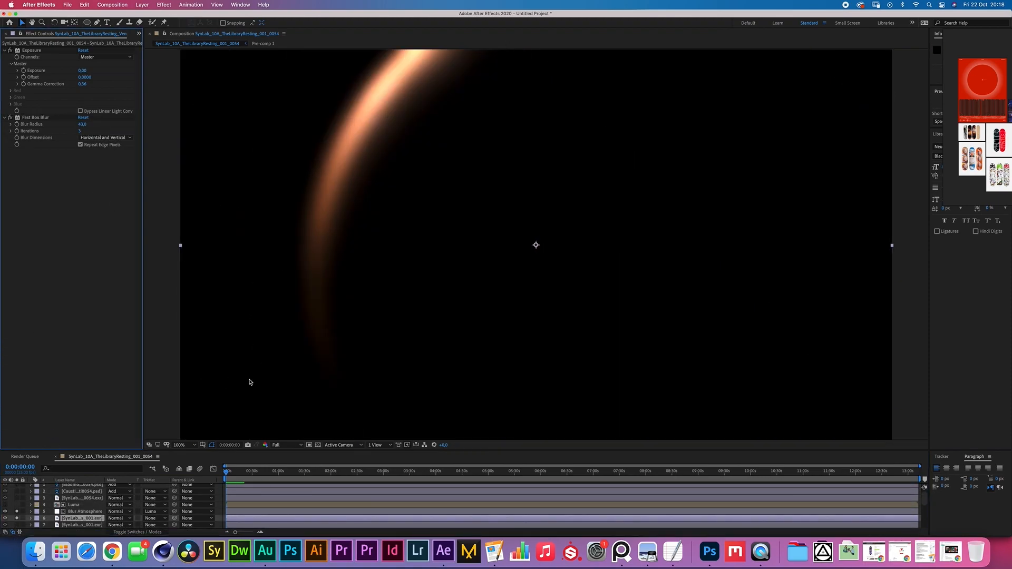
Duplicate the blurred Venus copy twice, widening the Fast Box Blur radius to about 143 on one and about 474 on the other
click(81, 518)
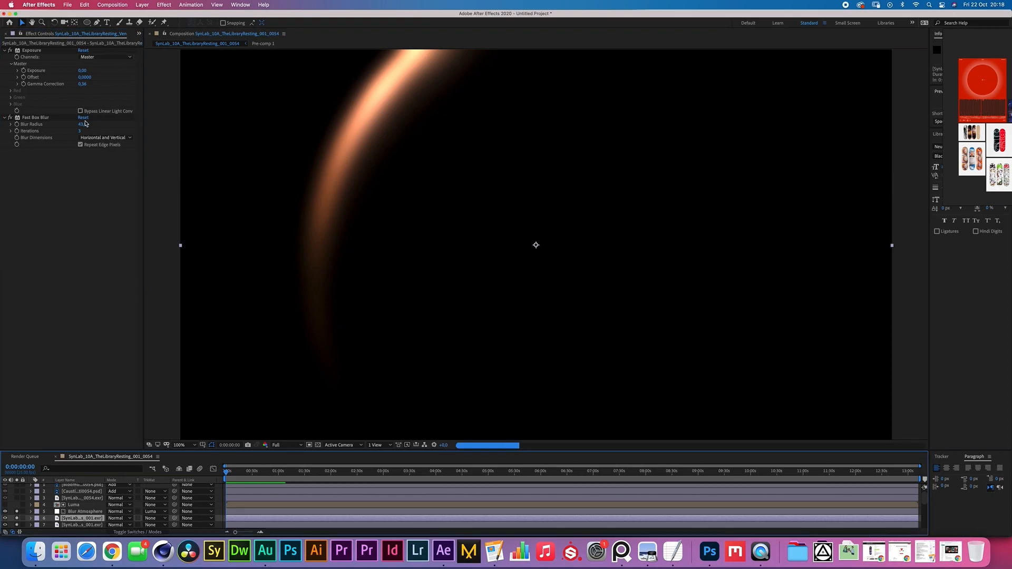
drag(82, 124, 300, 130)
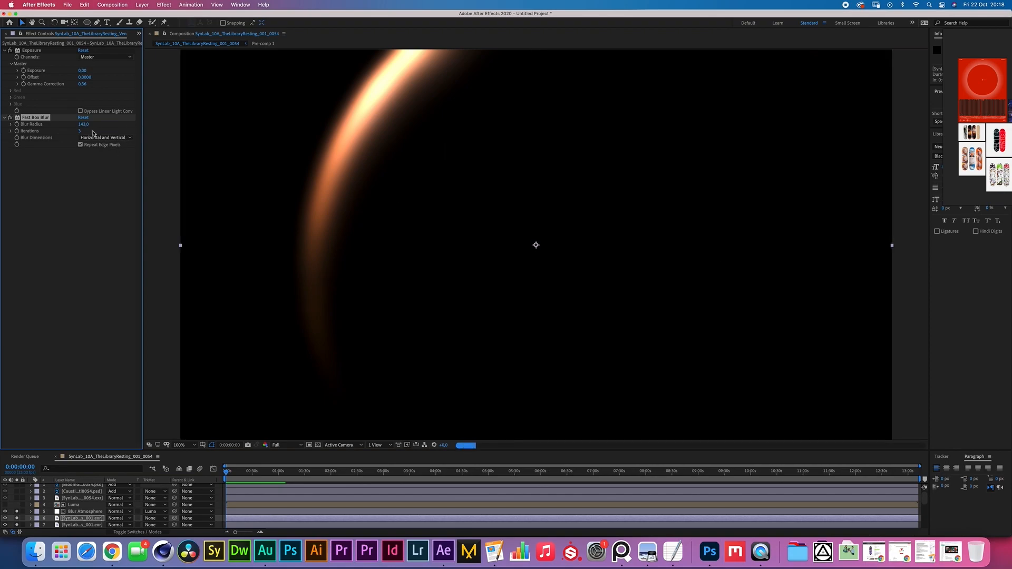
click(86, 520)
drag(84, 124, 224, 126)
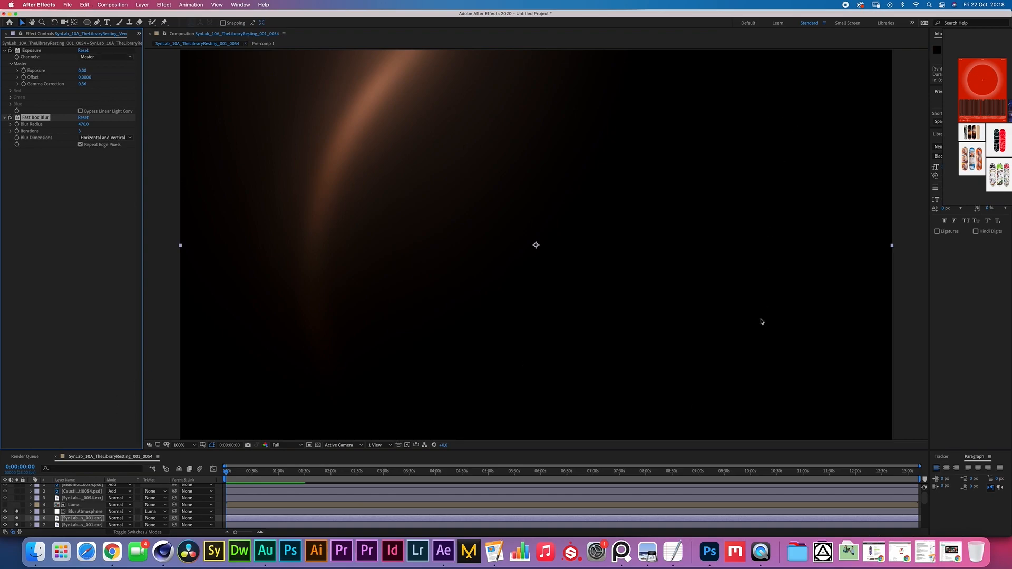
Set the blend mode of all three blurred Venus copies to Add
scroll(100, 502, down, 2)
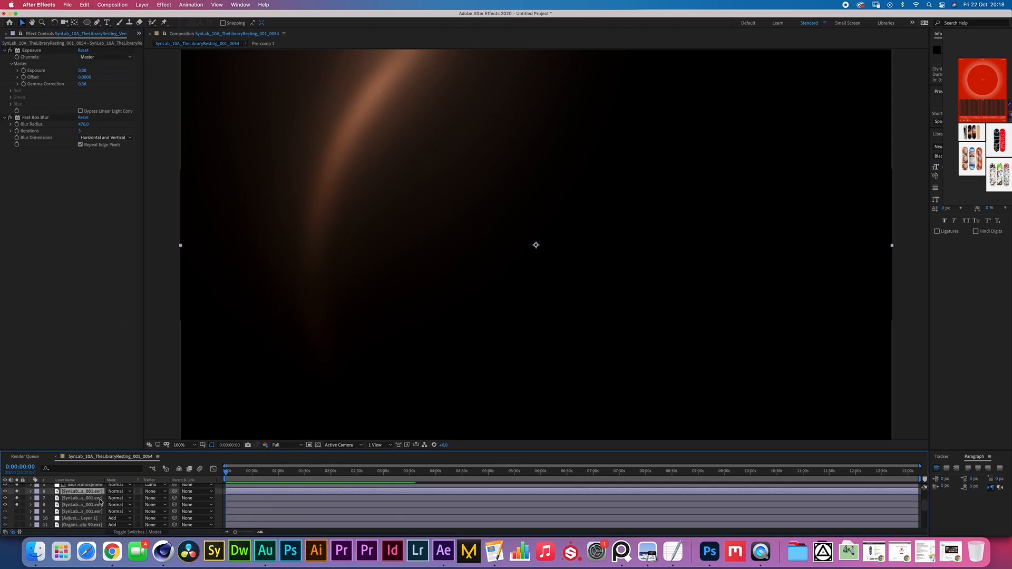
scroll(100, 501, up, 2)
click(119, 511)
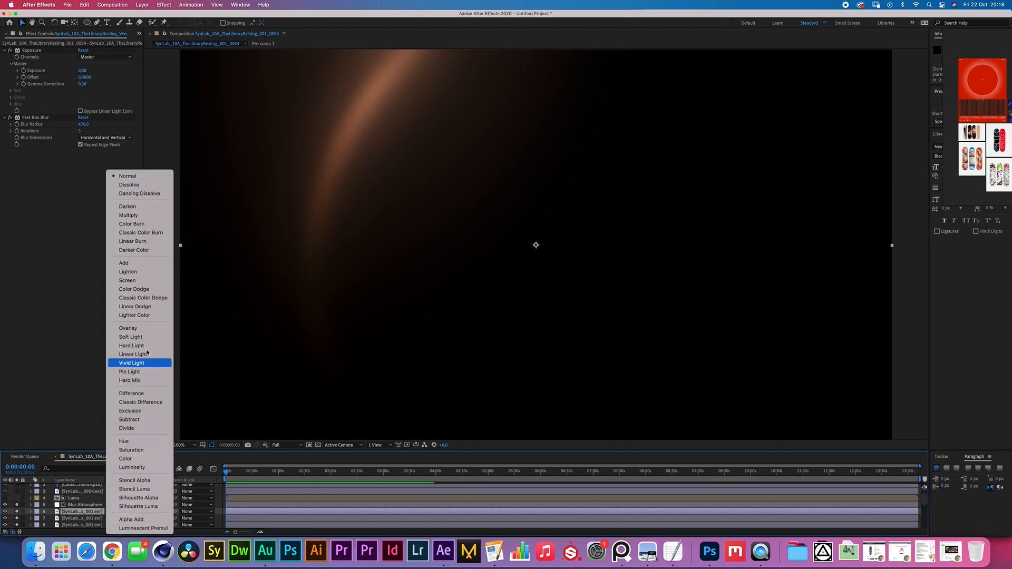
click(149, 268)
click(127, 519)
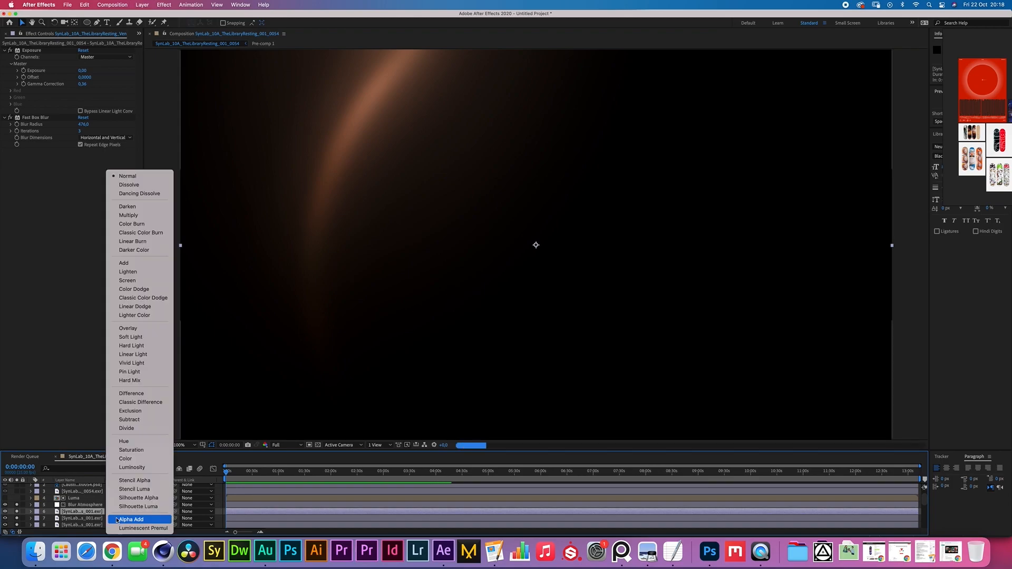
click(146, 262)
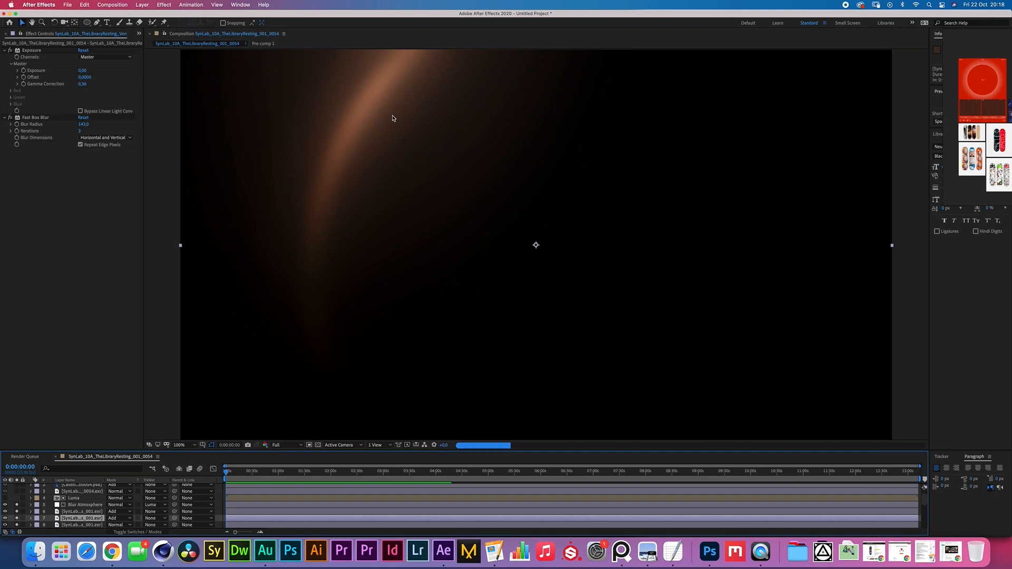
click(118, 525)
click(138, 262)
Lower the opacity of the widest, medium and tightest blurred Venus copies to about 29%, 13% and 7%, and solo the spacecraft render too
scroll(79, 511, down, 3)
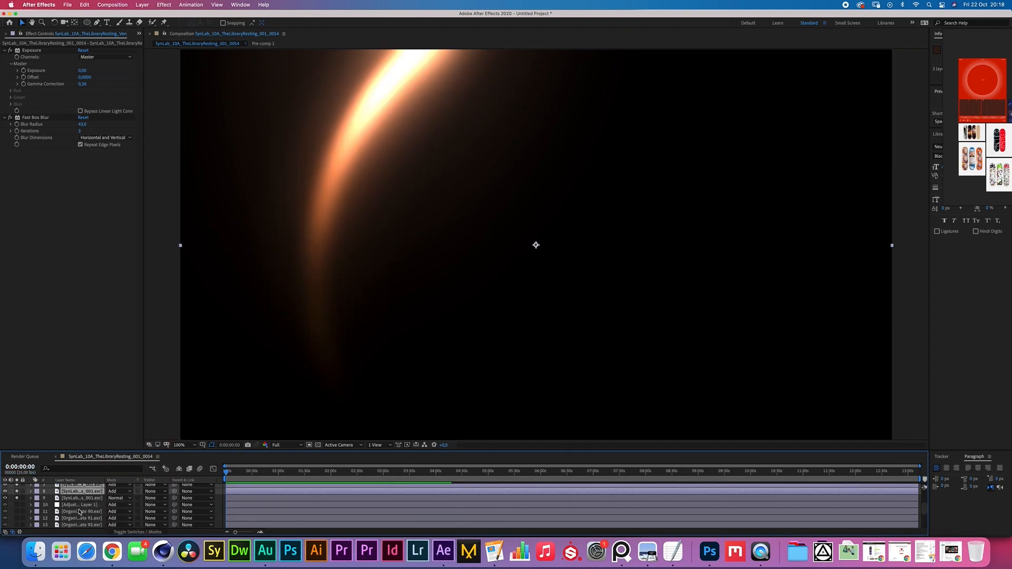
scroll(79, 511, up, 2)
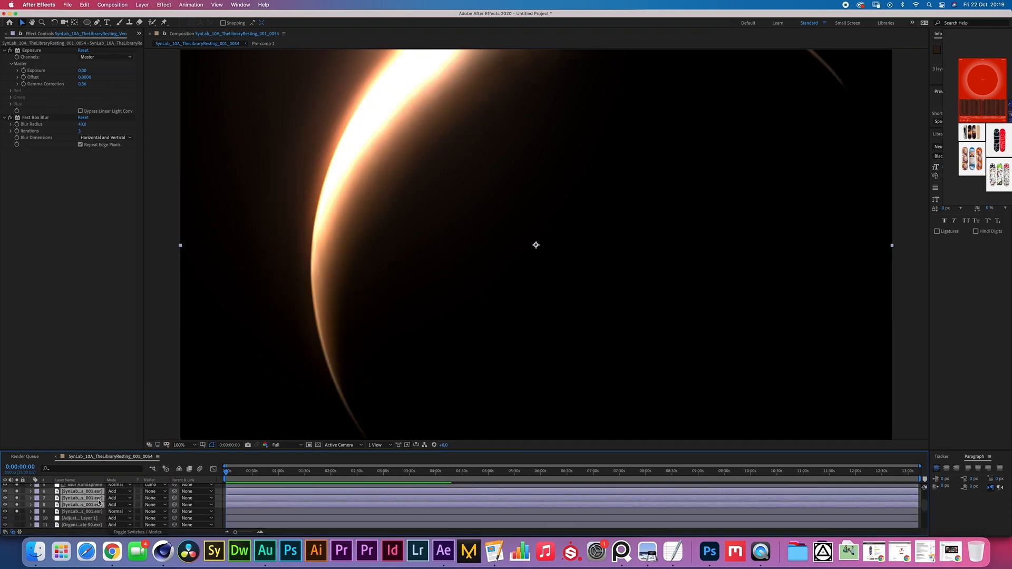
key(t)
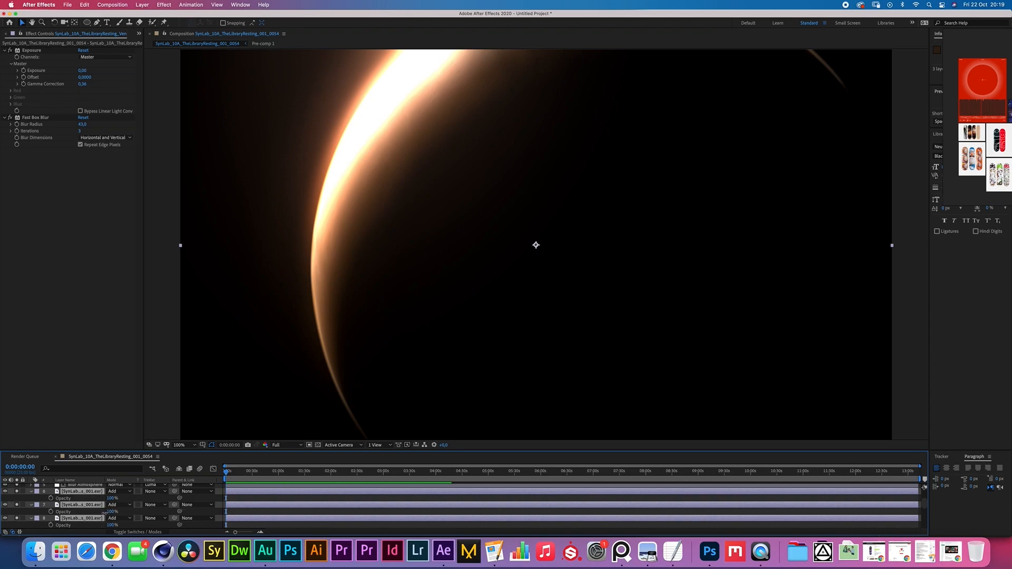
drag(80, 514, 98, 525)
click(81, 505)
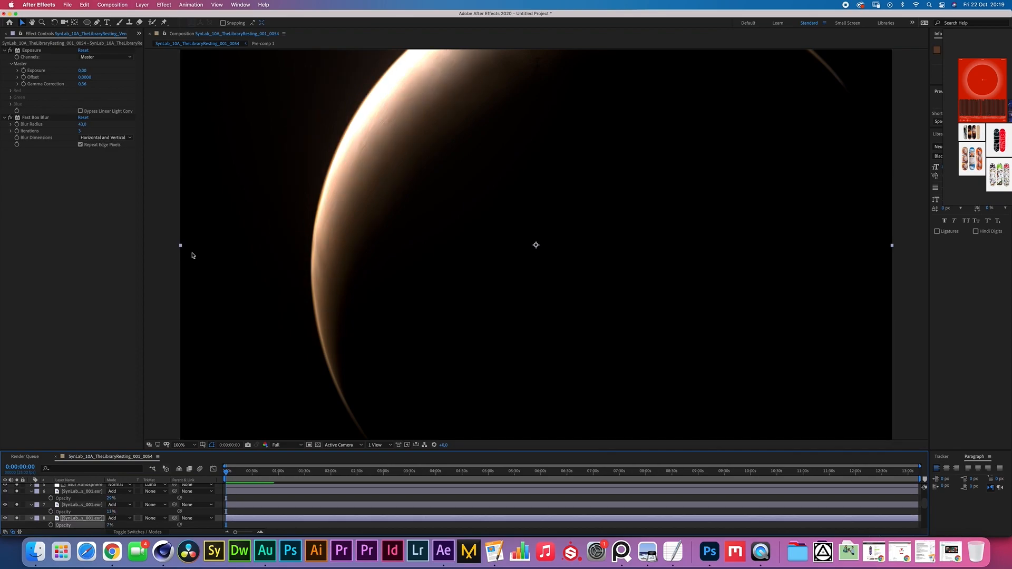
click(31, 491)
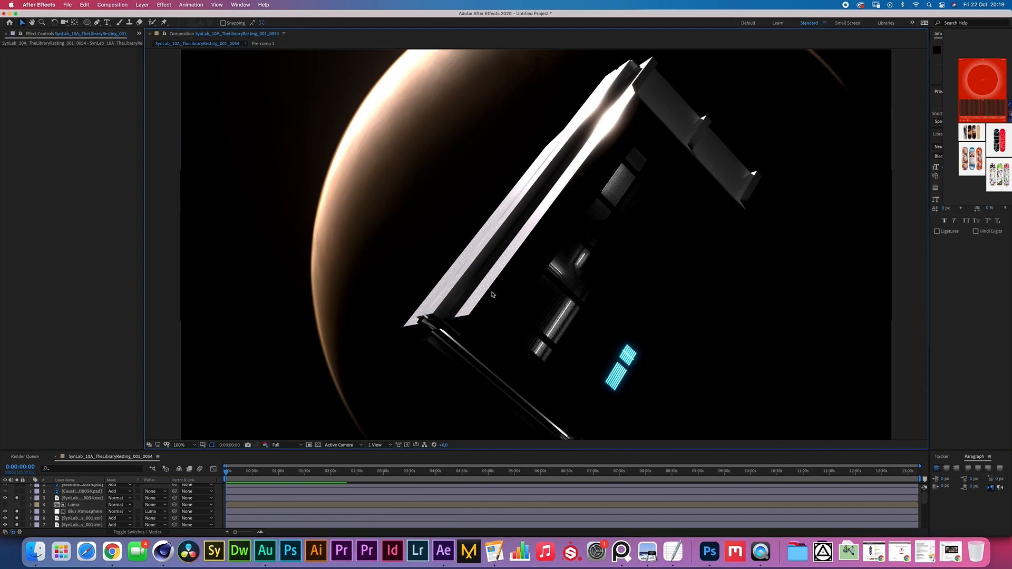
key(F2)
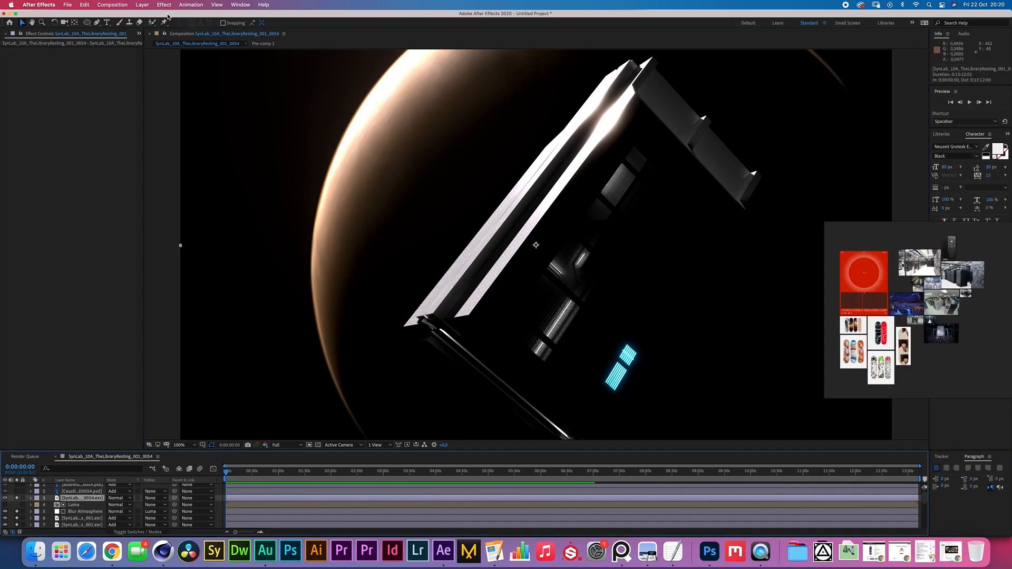
Apply an Exposure effect to the spacecraft render, lower exposure to about -2.09, and set the preview resolution to Quarter
click(164, 5)
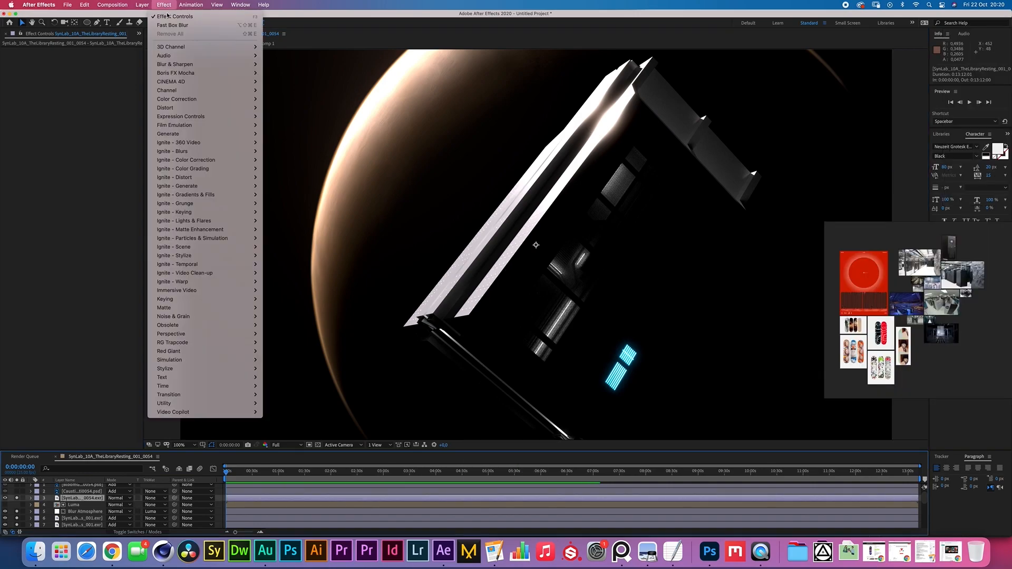
mouse_move(190, 99)
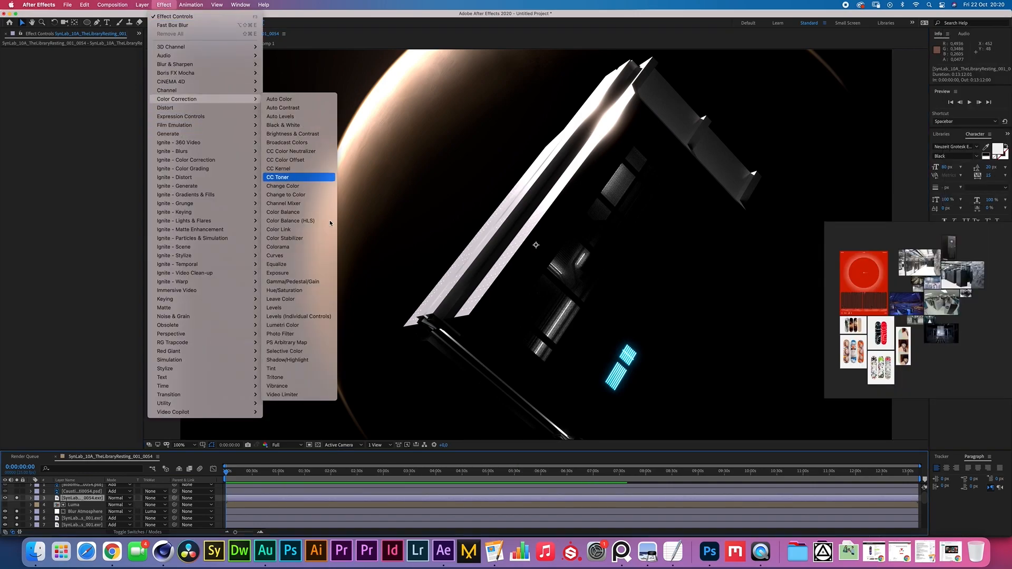
click(278, 273)
drag(82, 71, 58, 72)
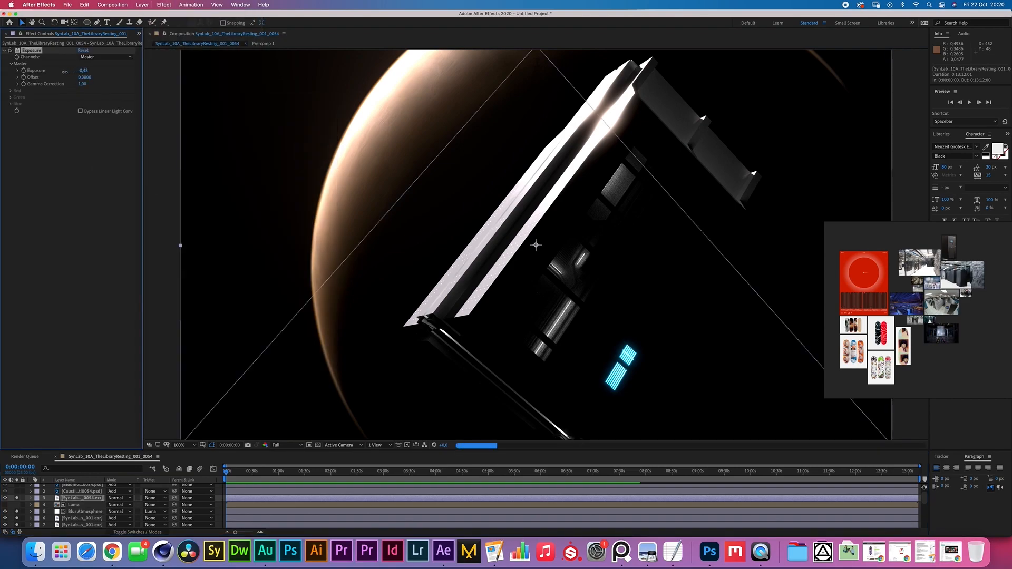
click(284, 445)
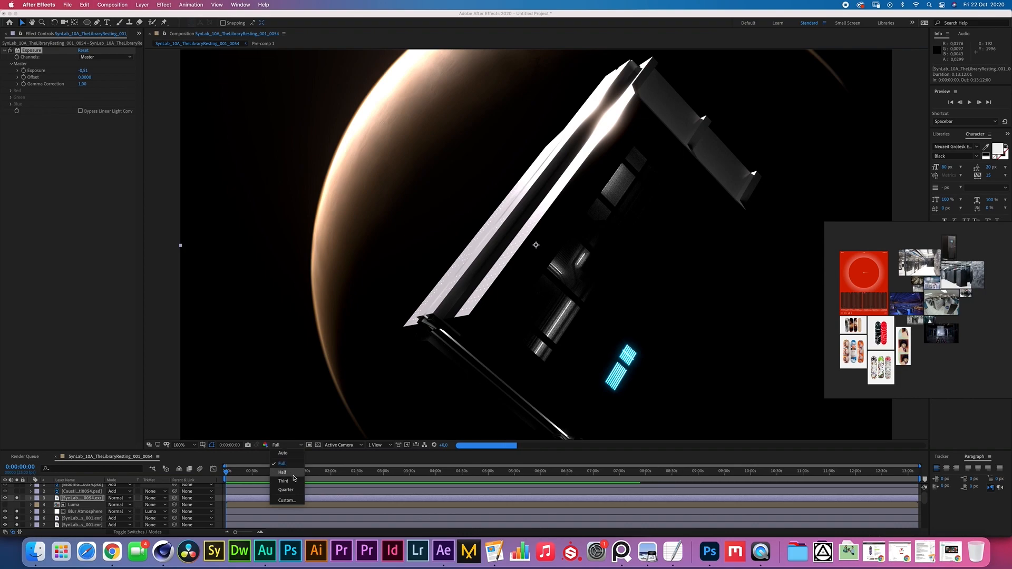
click(282, 483)
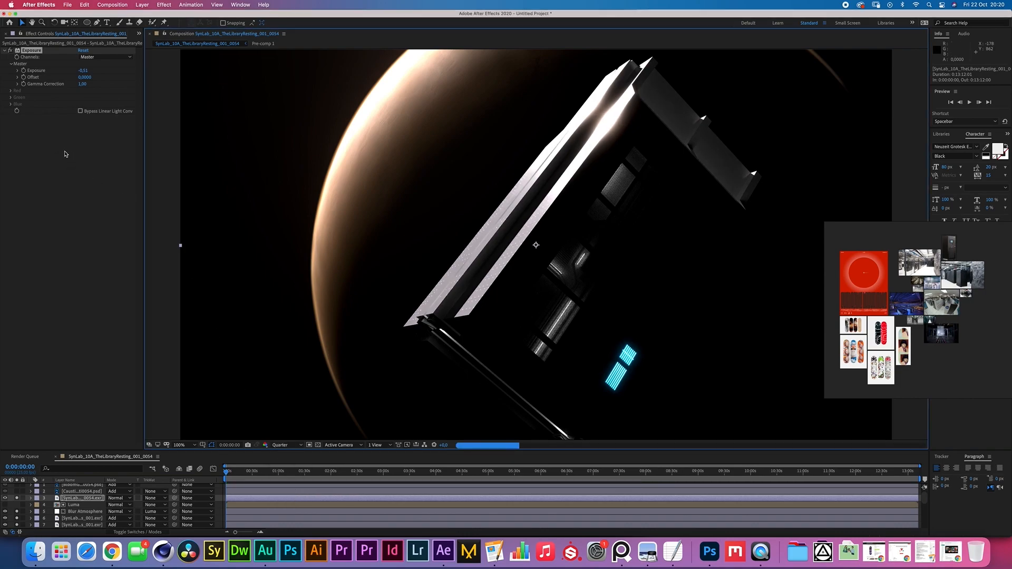
drag(82, 70, 1, 70)
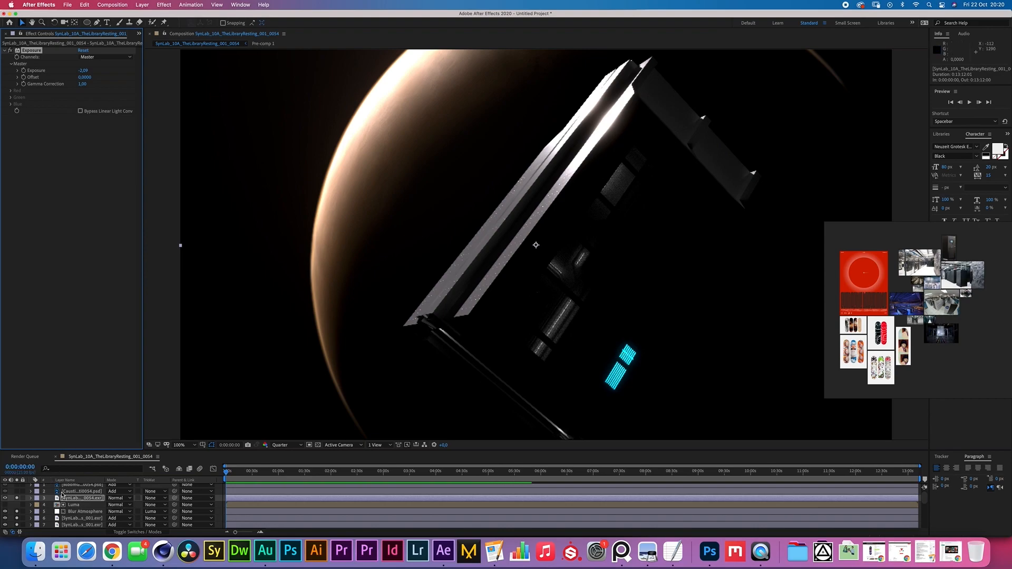
Duplicate the darkened spacecraft render and set the upper copy's exposure to about -1.03
click(64, 499)
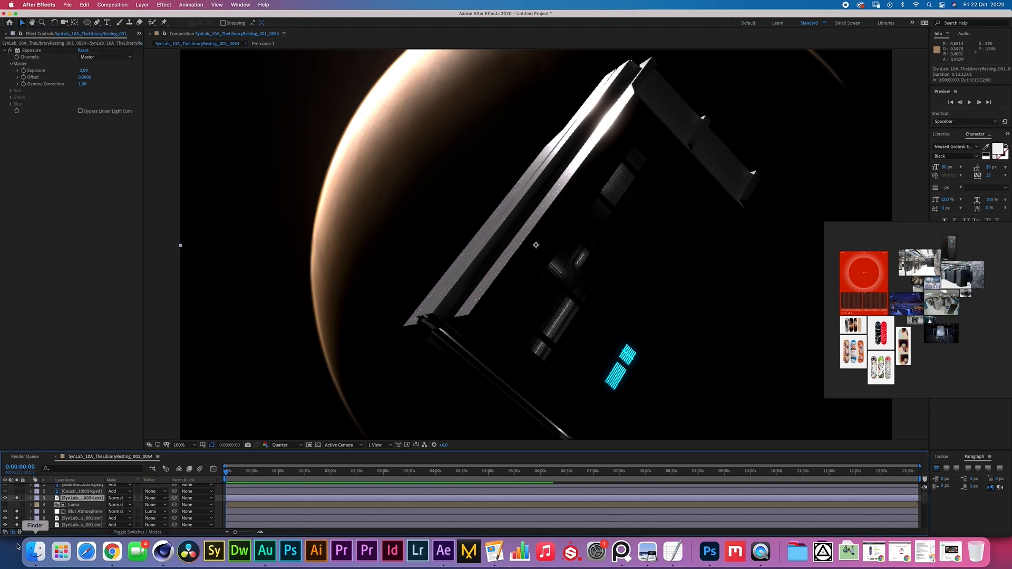
key(super+d)
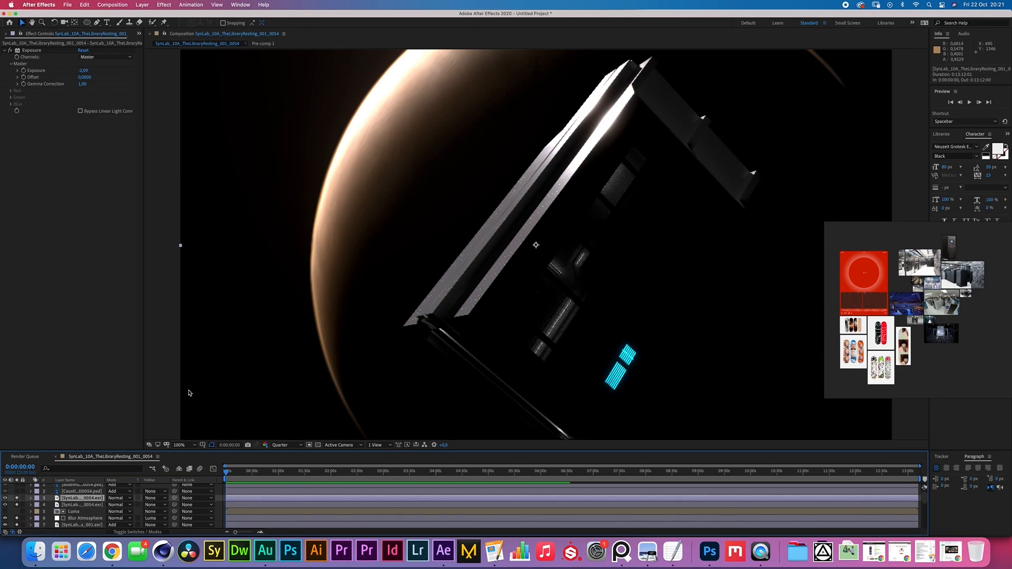
click(86, 70)
drag(86, 70, 117, 63)
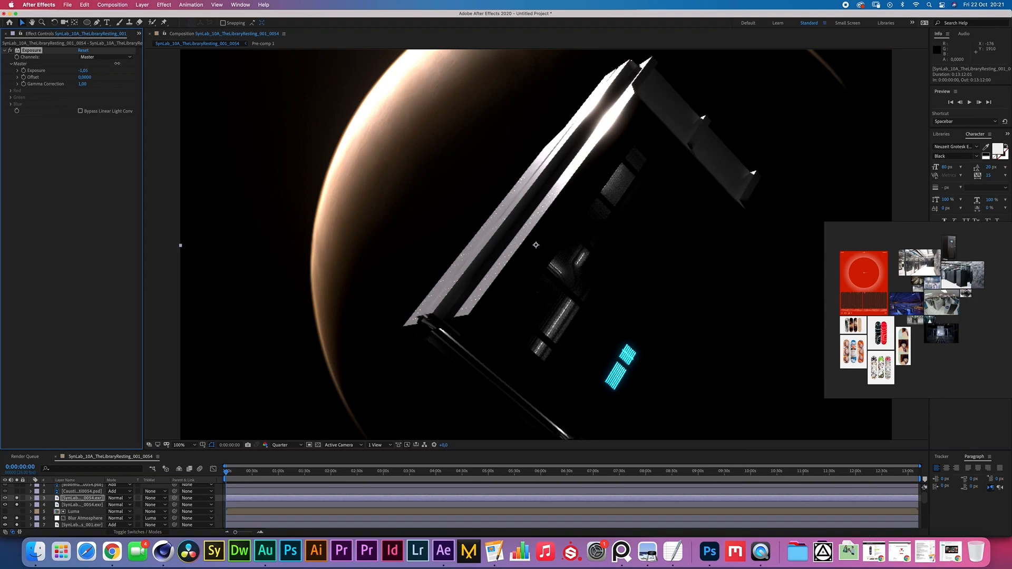
Draw a closed four-point mask with the Pen tool around the lower half of the long bright panels on the upper copy
click(97, 22)
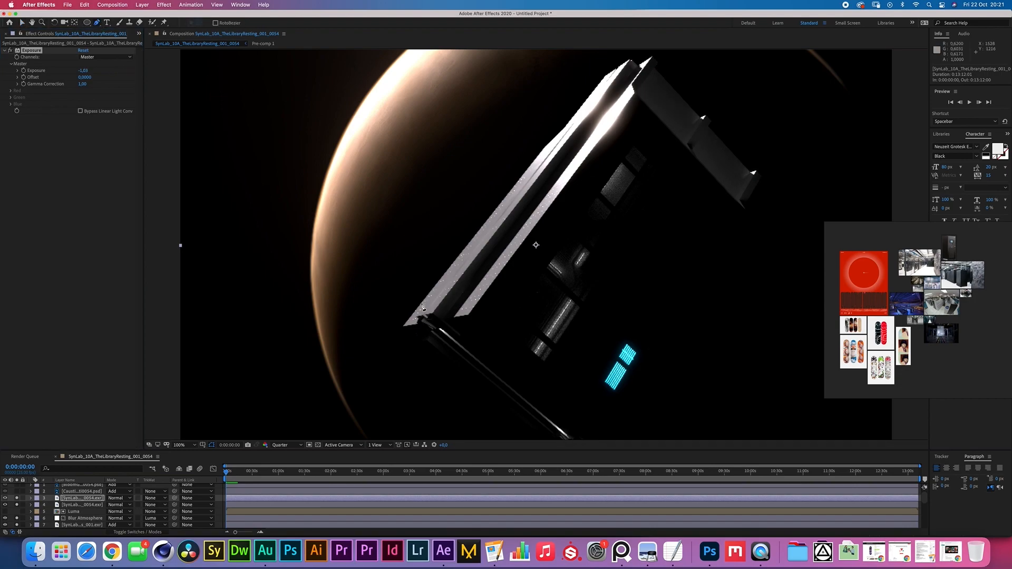
click(401, 335)
click(479, 323)
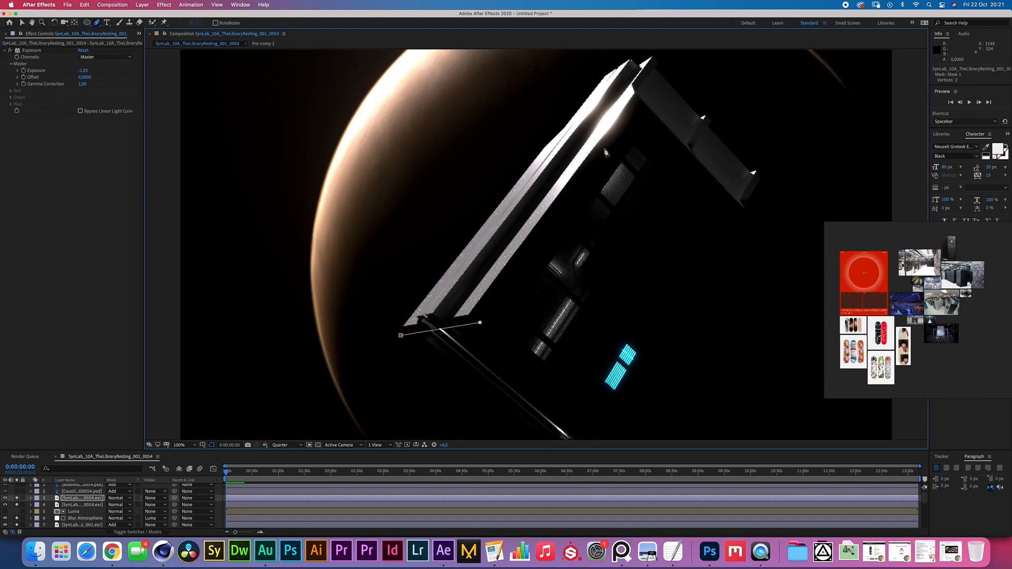
click(584, 178)
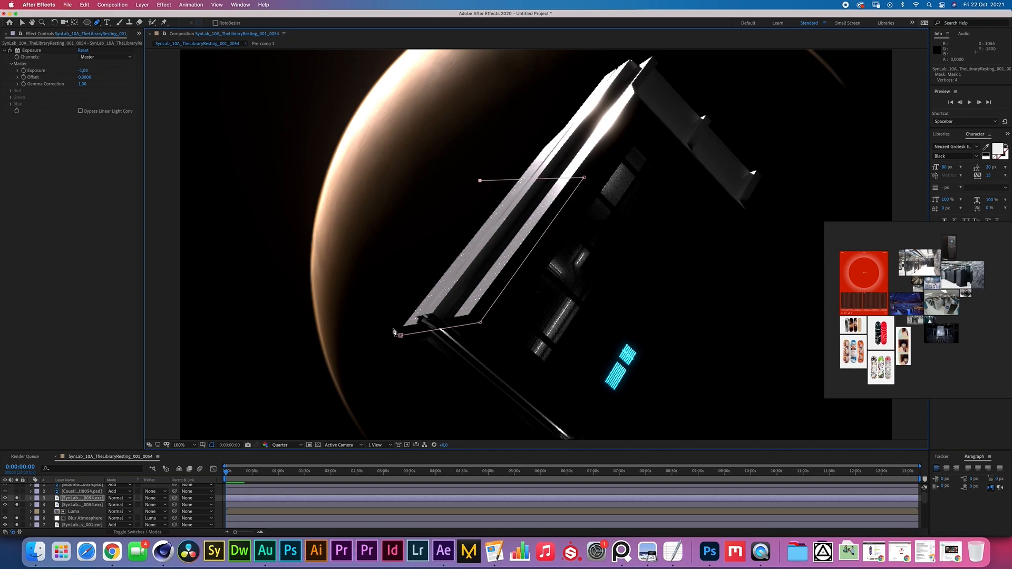
drag(401, 336, 377, 333)
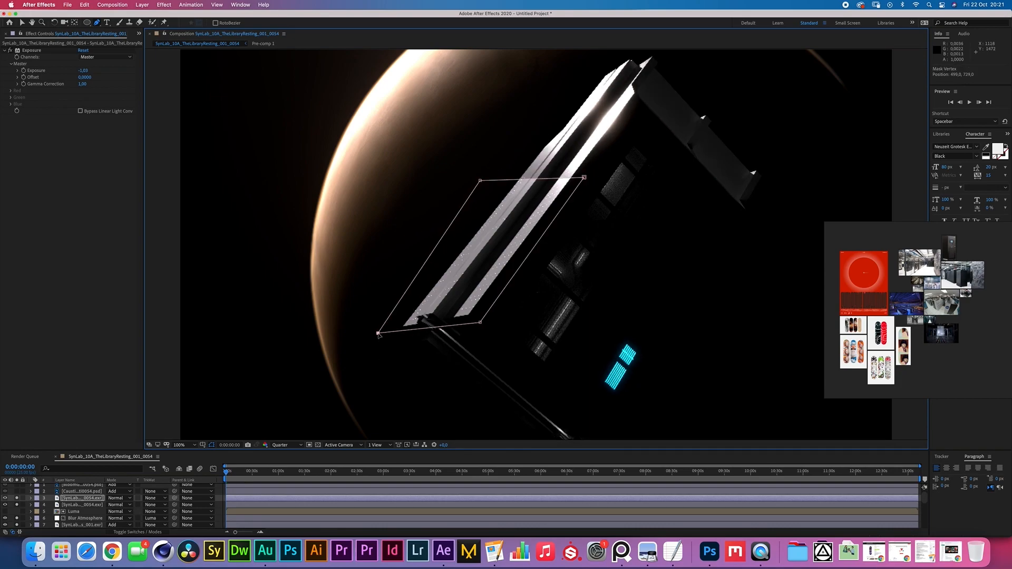
drag(481, 323, 484, 323)
Feather the panel mask by about 178 pixels and collapse the layer's properties
key(f)
drag(118, 511, 169, 509)
click(164, 511)
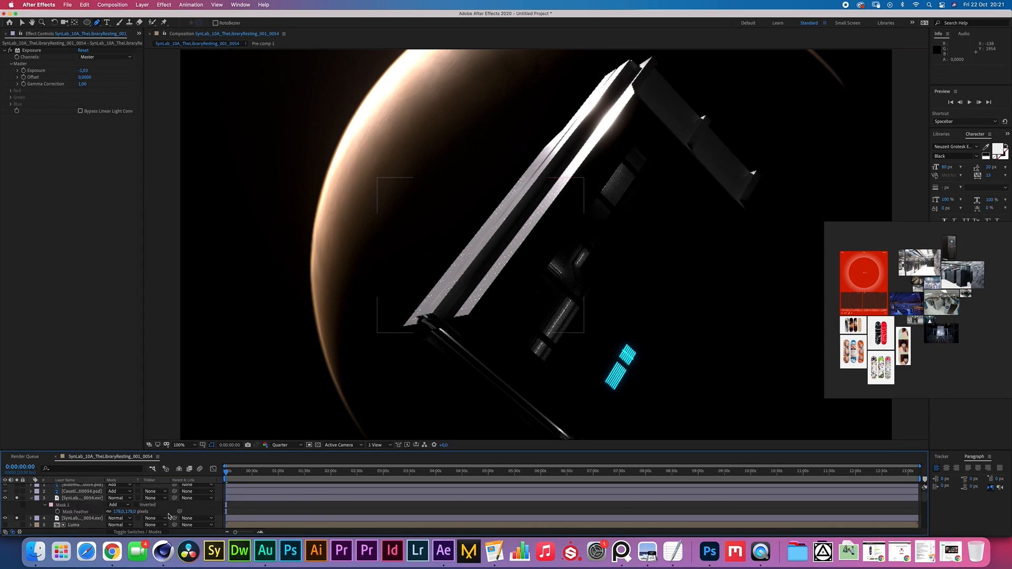
click(30, 499)
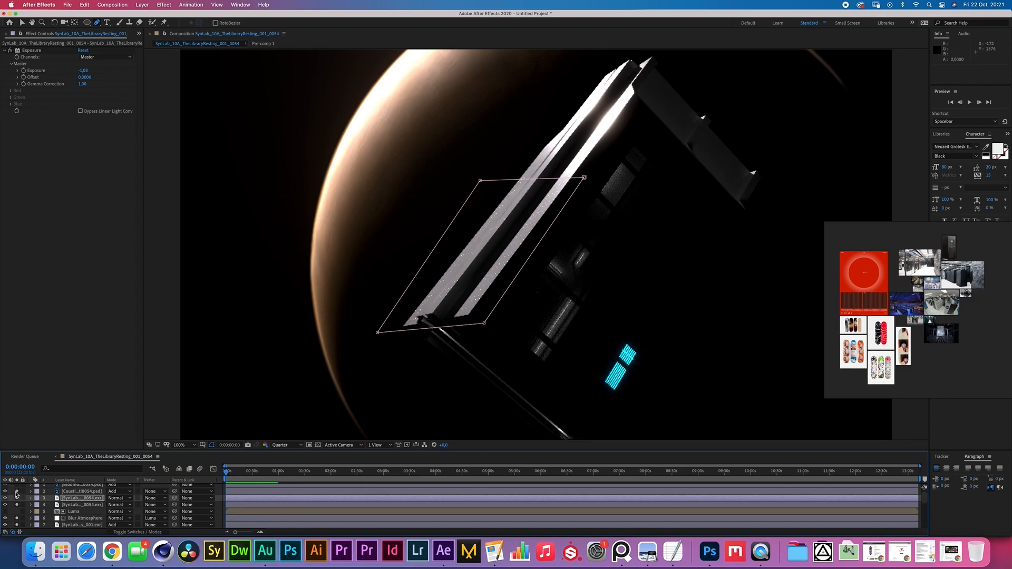
Try an exposure of about -0.15 on the masked spacecraft copy and undo the change
click(103, 498)
click(83, 70)
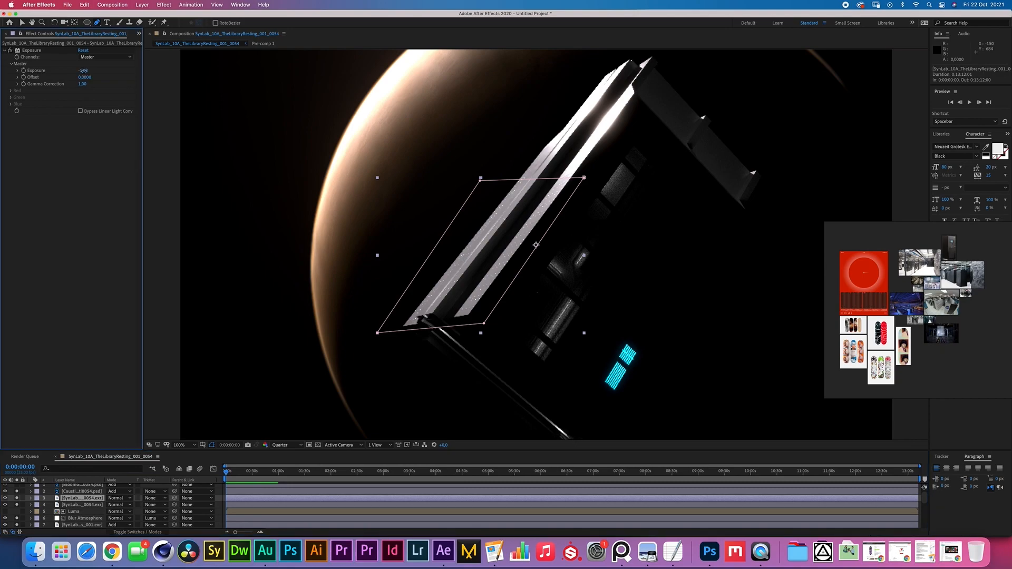
drag(87, 70, 112, 65)
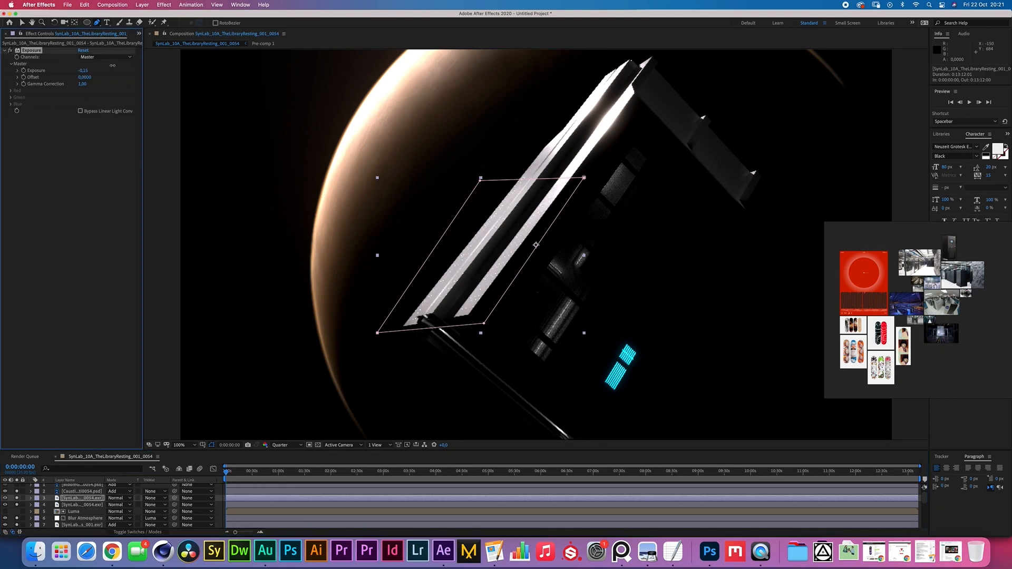
key(super+z)
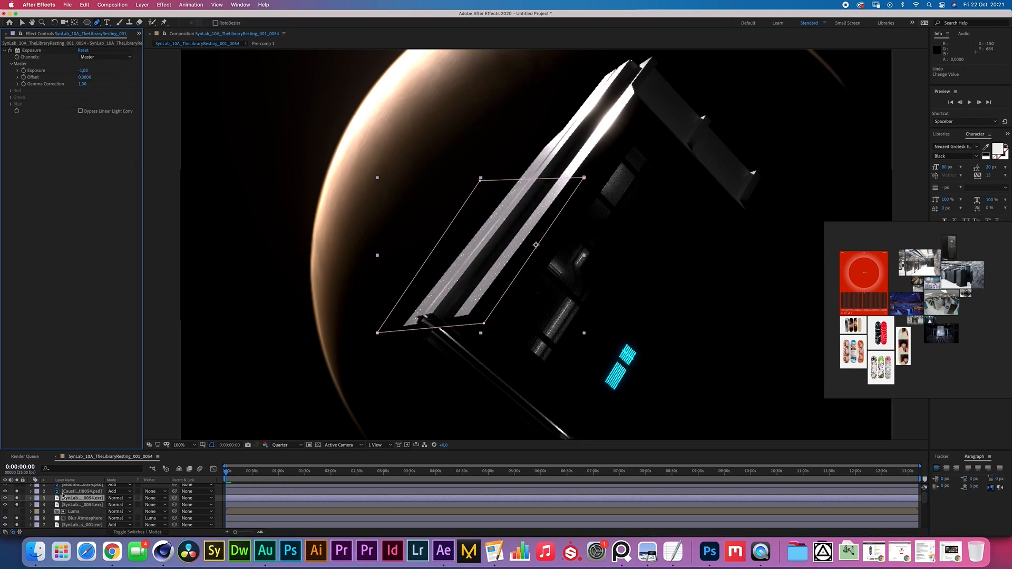
Raise the Caustics layer's exposure to about 3.78 with an Exposure effect
click(84, 491)
drag(83, 70, 138, 70)
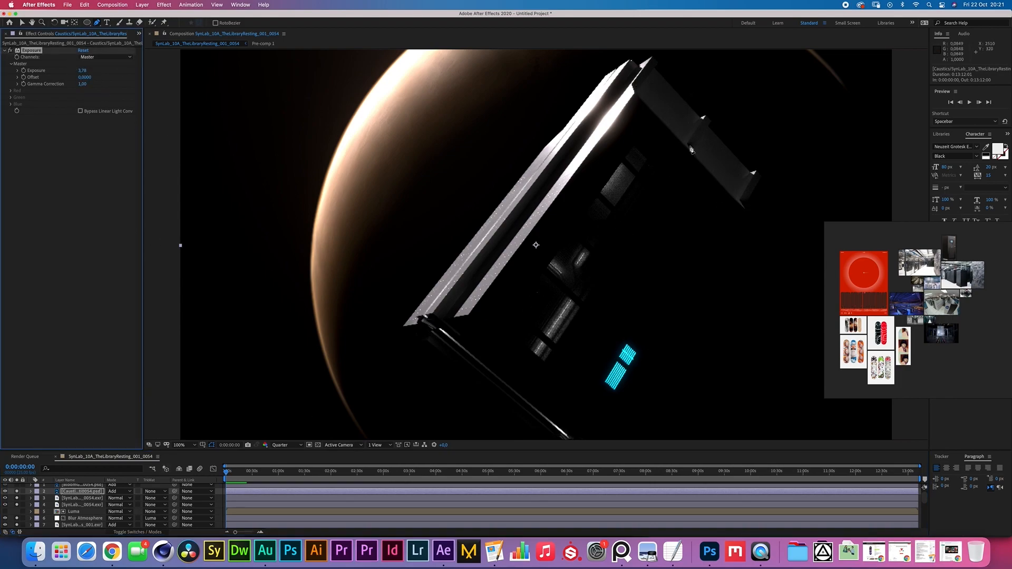
Apply Exposure to the BloomGlare layer, reset the trial exposure change, and set gamma correction to about 1.37
click(74, 485)
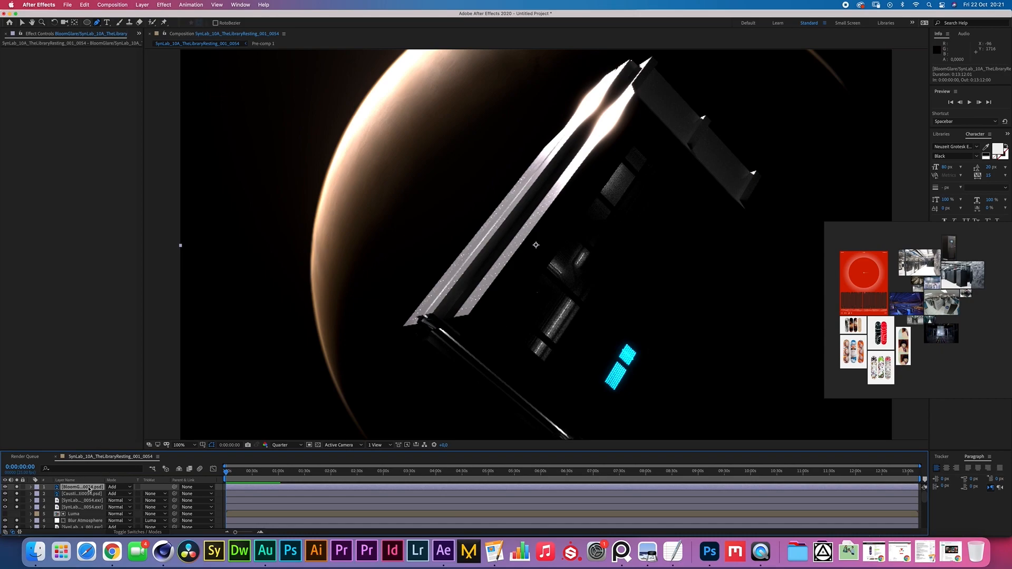
key(t)
click(164, 5)
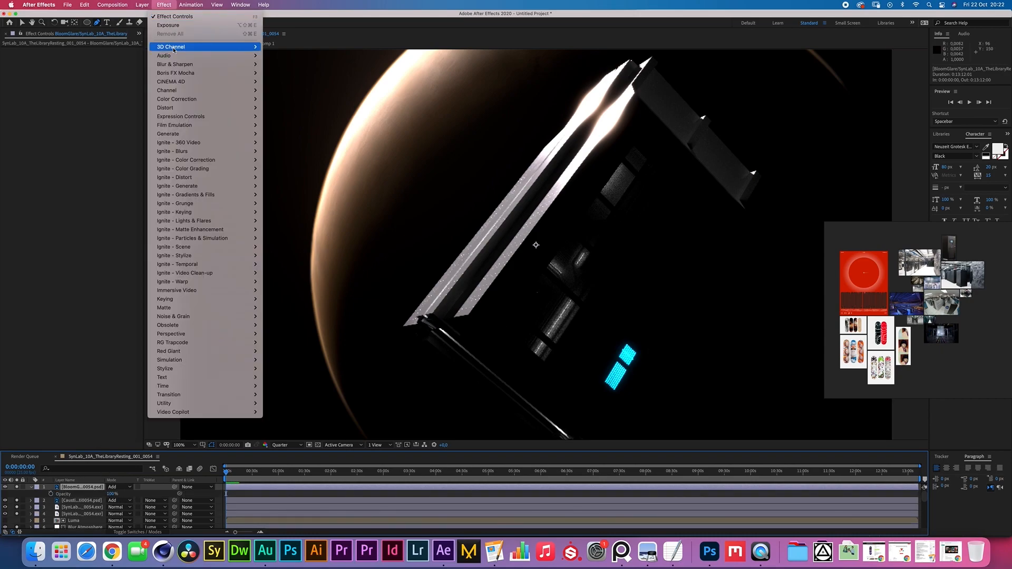
click(168, 24)
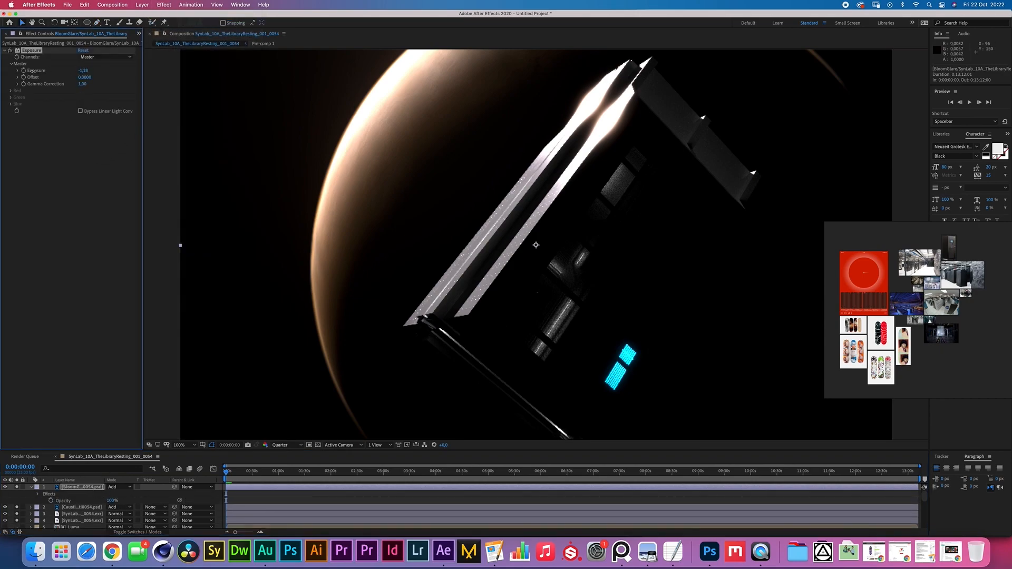
drag(30, 70, 142, 70)
click(82, 50)
mouse_move(83, 84)
mouse_down()
mouse_move(48, 83)
mouse_move(84, 84)
mouse_move(72, 84)
mouse_up()
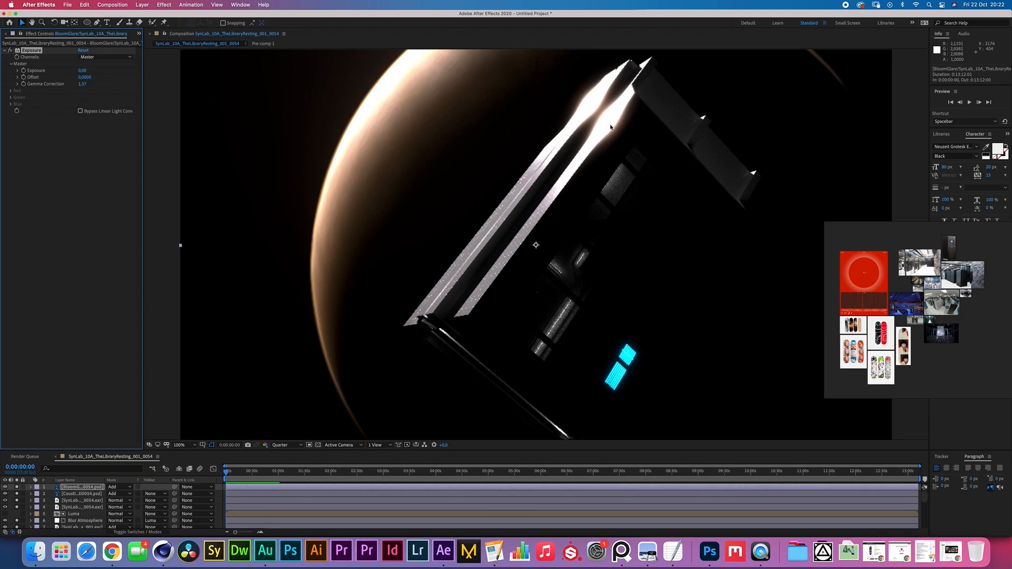
Unsolo the layers and precompose all of them as Pre-comp 2, moving all attributes into the new composition
click(179, 446)
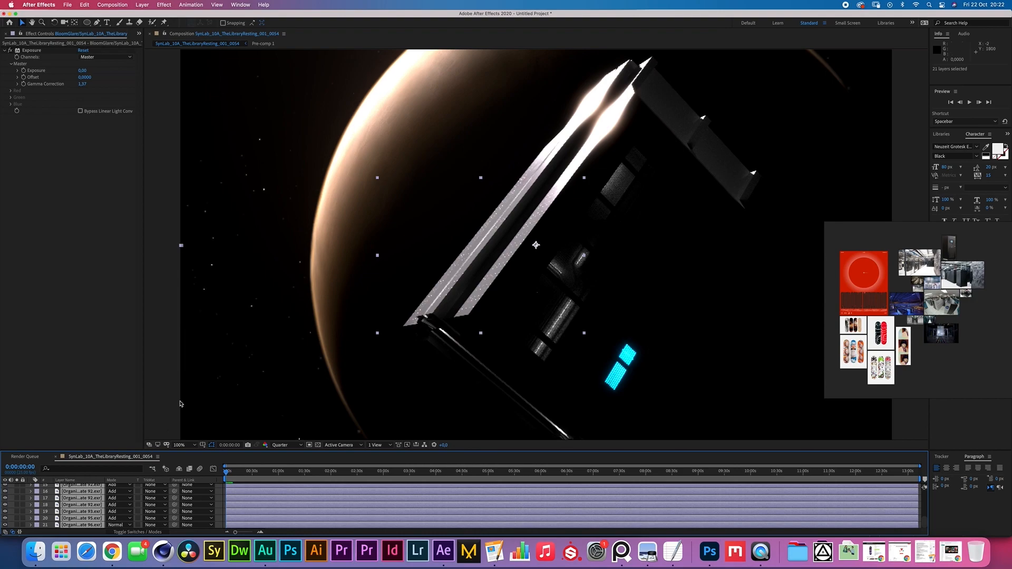
key(super+shift+c)
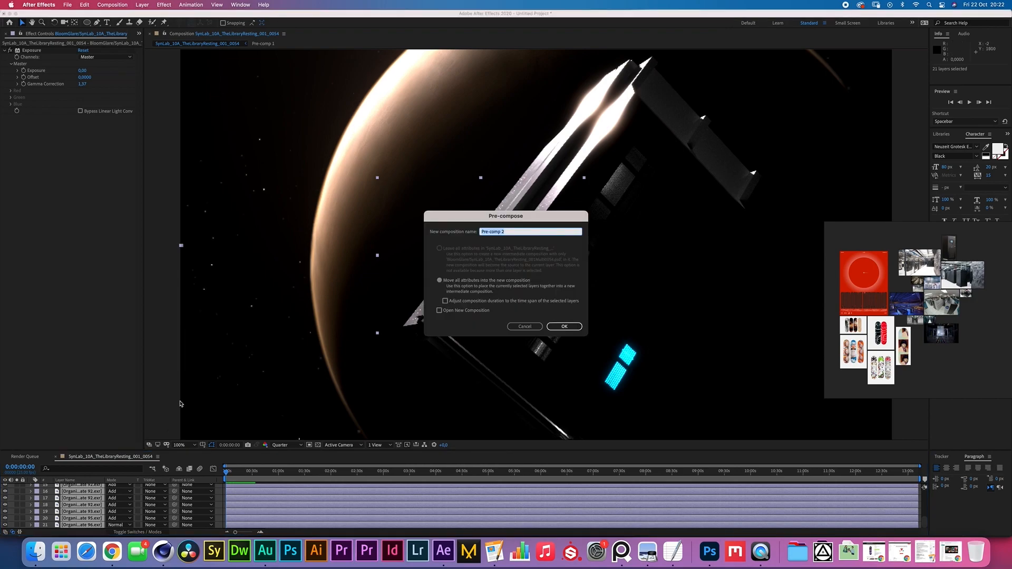
click(564, 326)
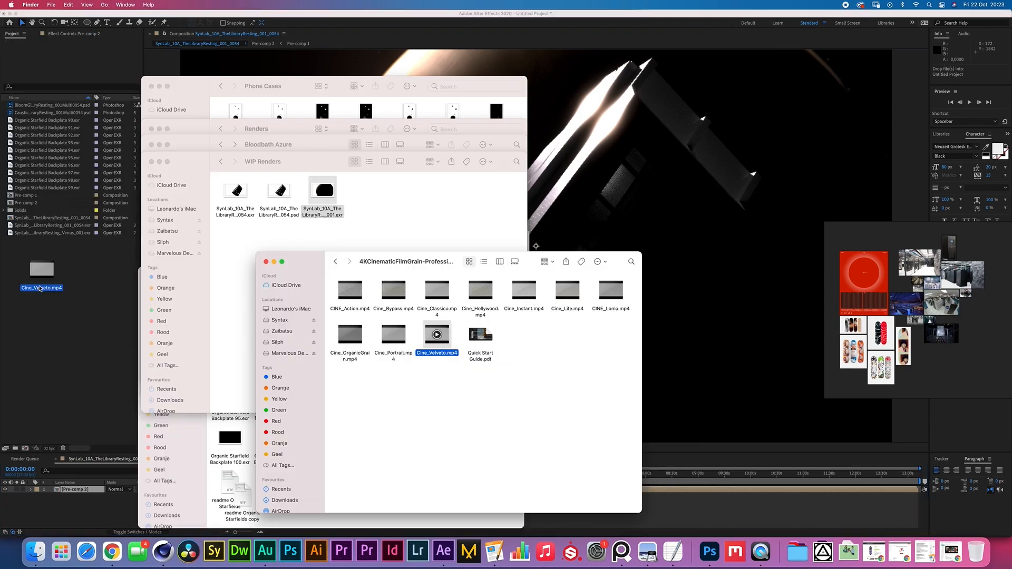
Import the Cine_Velveto.mp4 film grain clip, place it above Pre-comp 2 in the composition, and hide it
drag(40, 289, 41, 289)
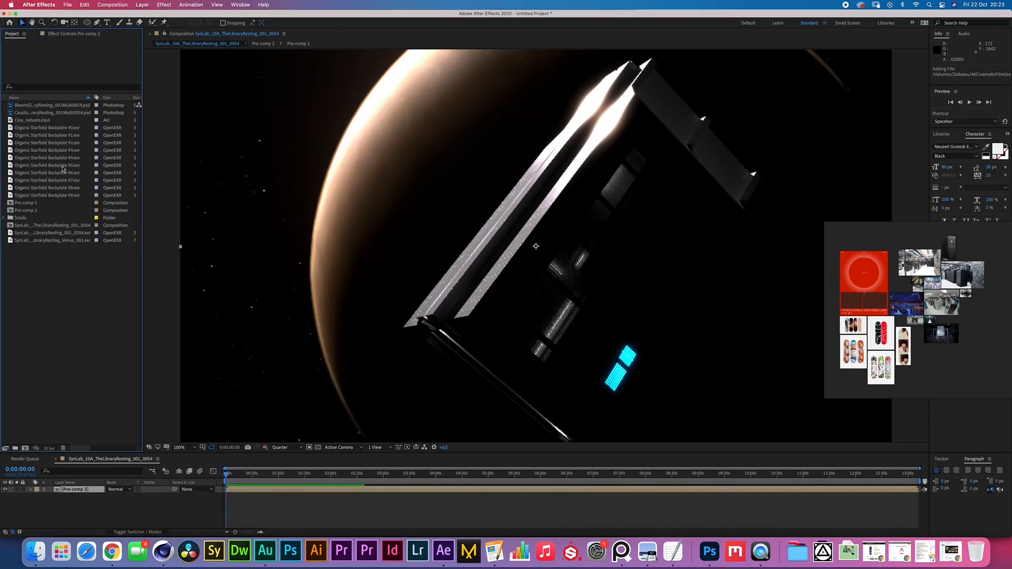
drag(33, 121, 22, 494)
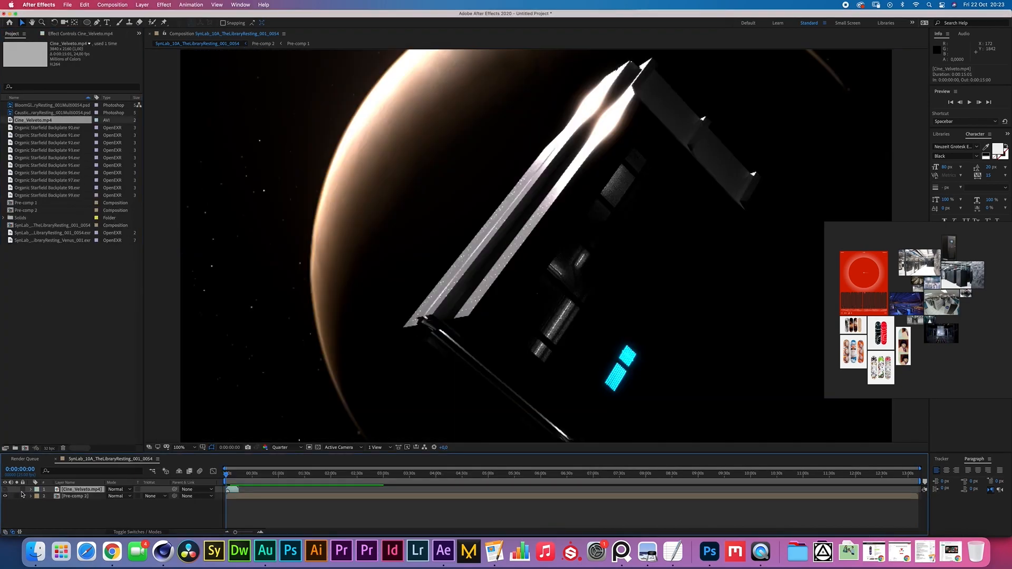
Duplicate the Pre-comp 2 layer twice
click(84, 495)
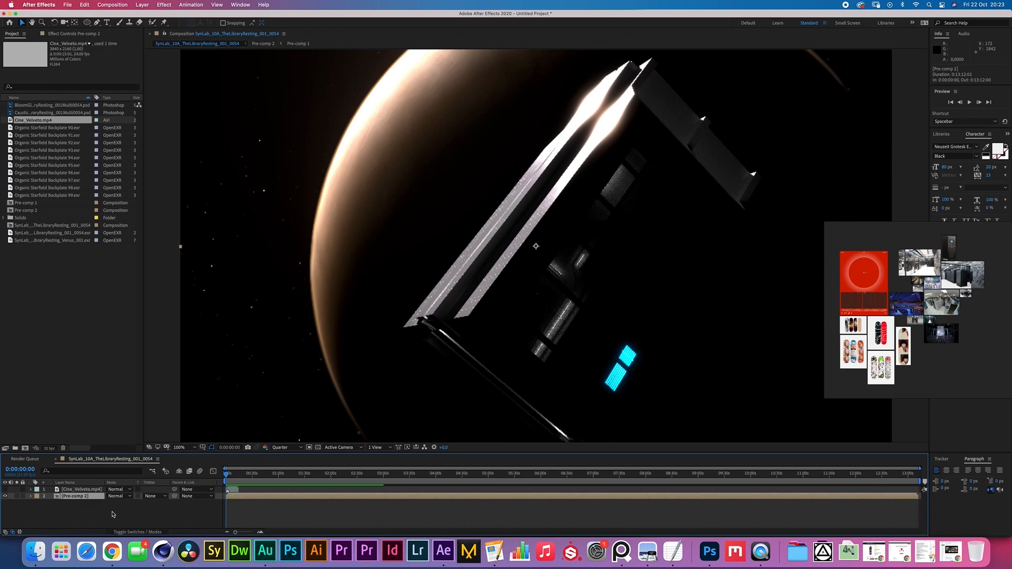
key(super+d)
key(super+d)
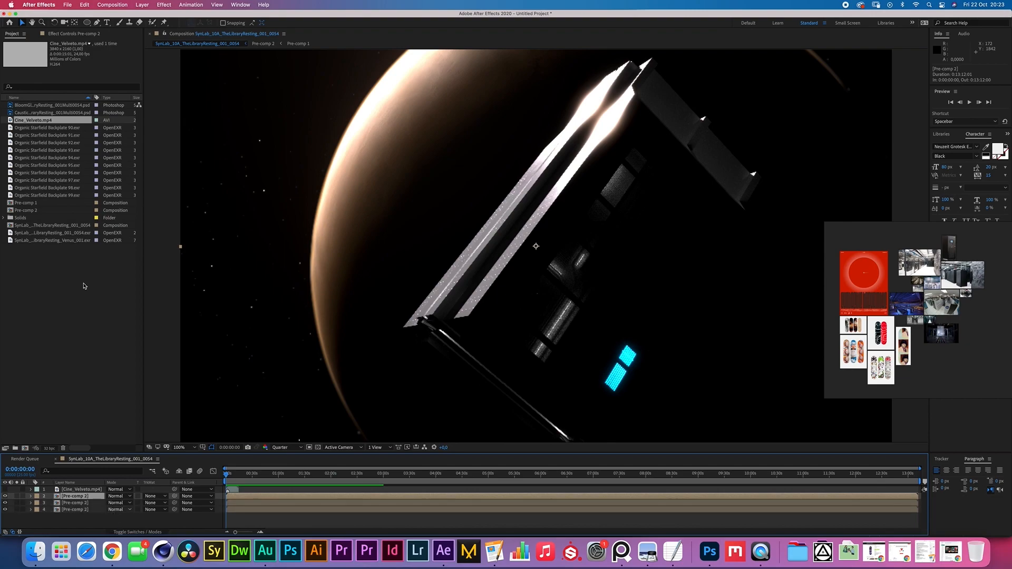
Apply the Shift Channels effect to all three Pre-comp 2 layers at once
shift+click(80, 509)
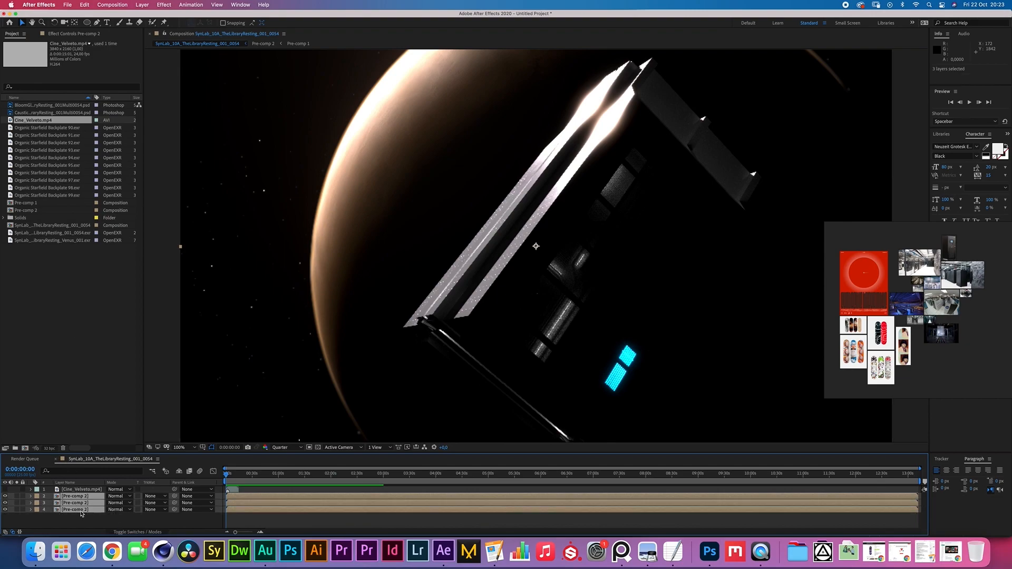
click(164, 4)
mouse_move(199, 64)
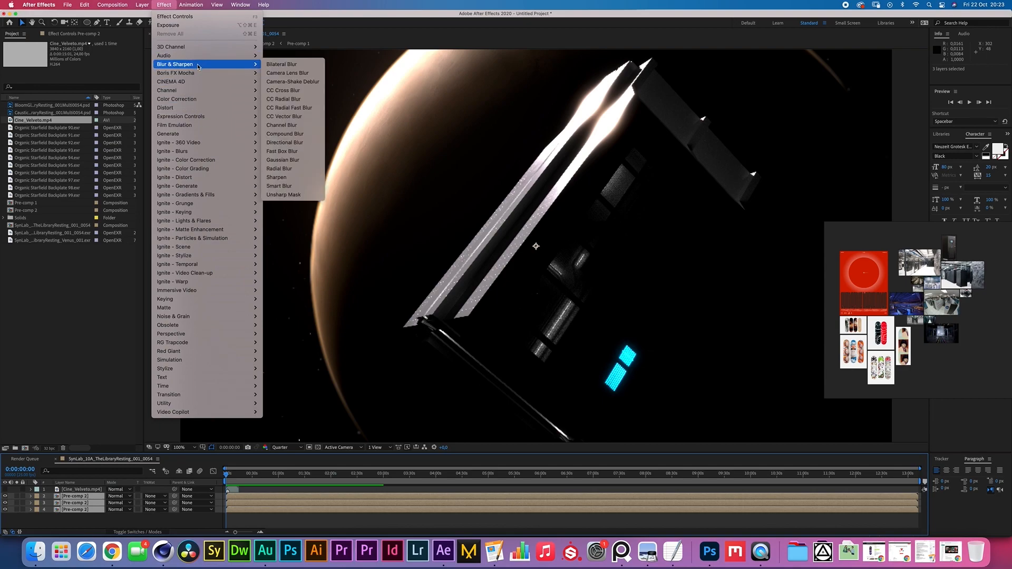
mouse_move(198, 90)
click(284, 185)
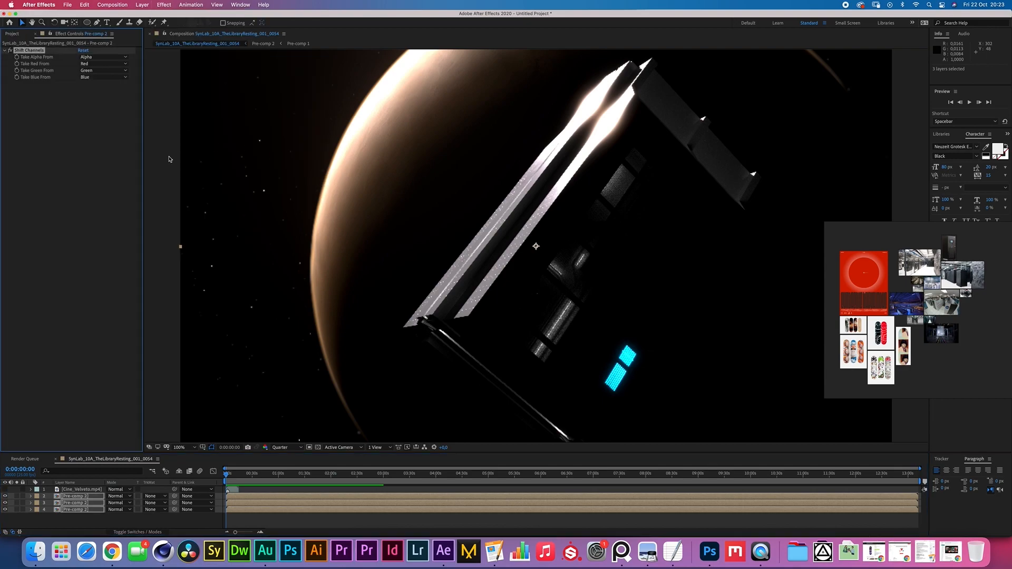
On the lowest Pre-comp 2 layer, set Take Green From and Take Blue From to Full Off, keeping only red
click(104, 70)
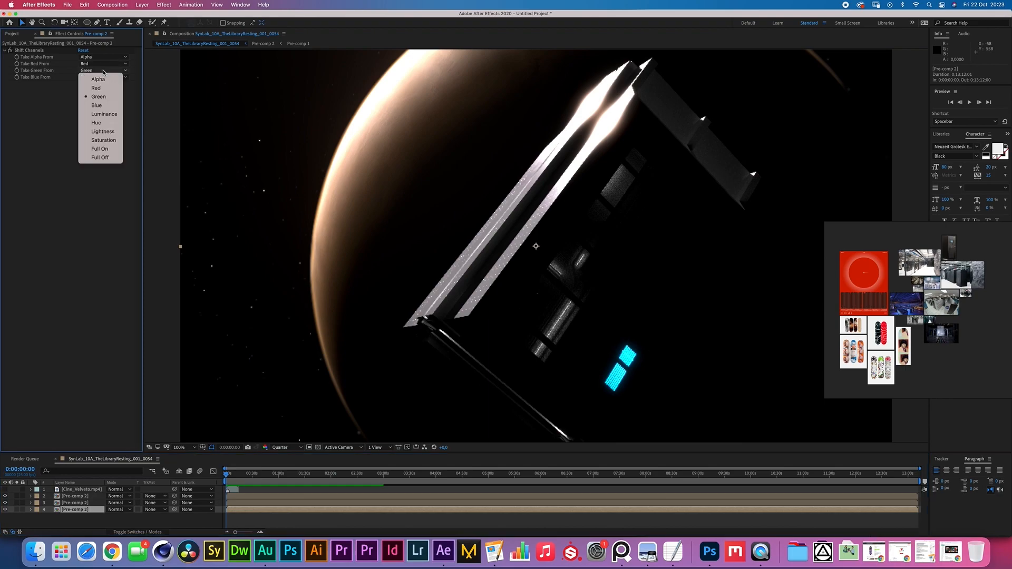
click(105, 157)
click(102, 77)
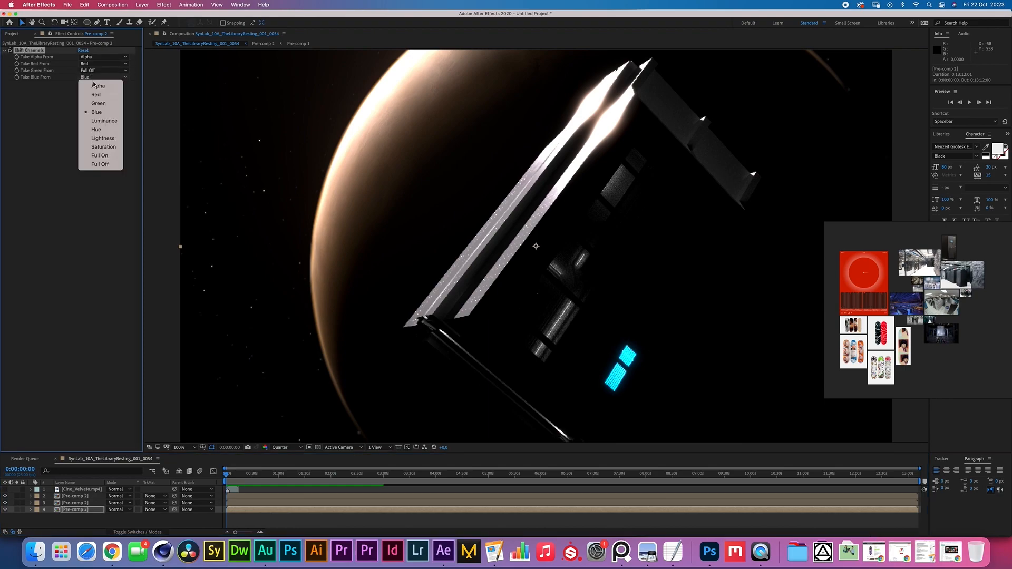
click(105, 164)
On the middle Pre-comp 2 layer, set Take Red From and Take Blue From to Full Off, keeping only green
click(74, 503)
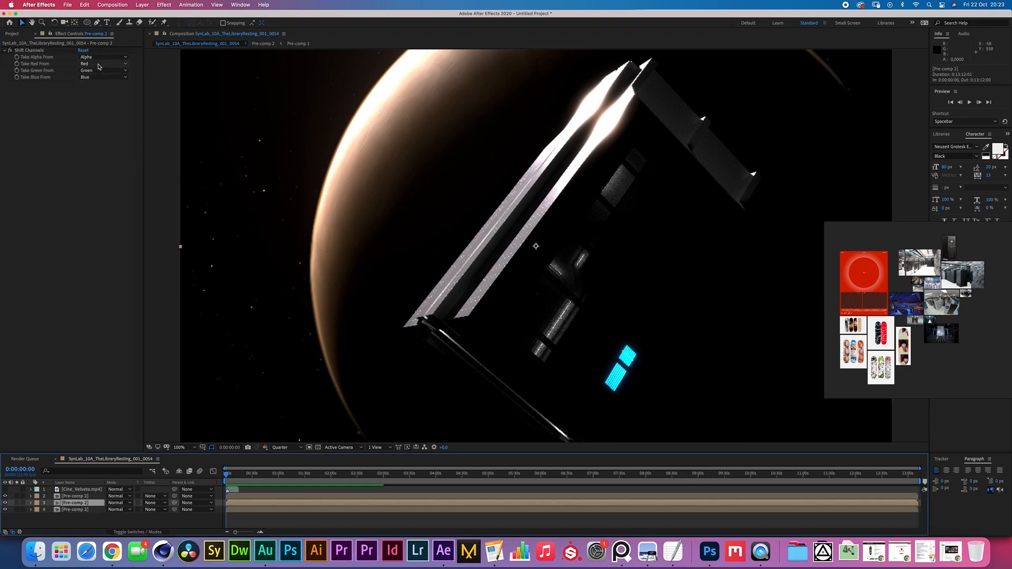
click(99, 65)
click(106, 150)
click(102, 77)
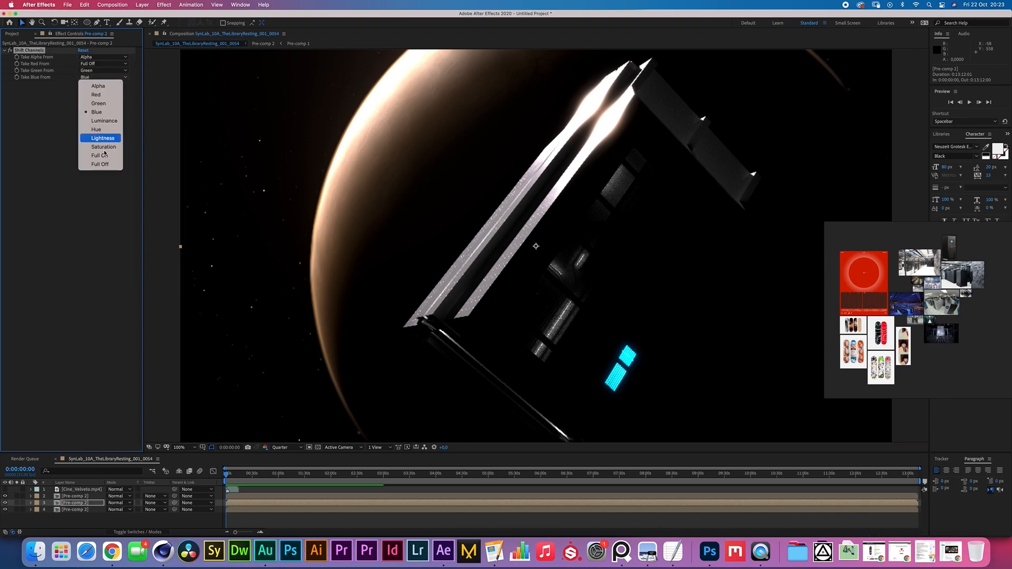
click(104, 164)
On the uppermost Pre-comp 2 layer, set Take Red From and Take Green From to Full Off, keeping only blue
click(84, 496)
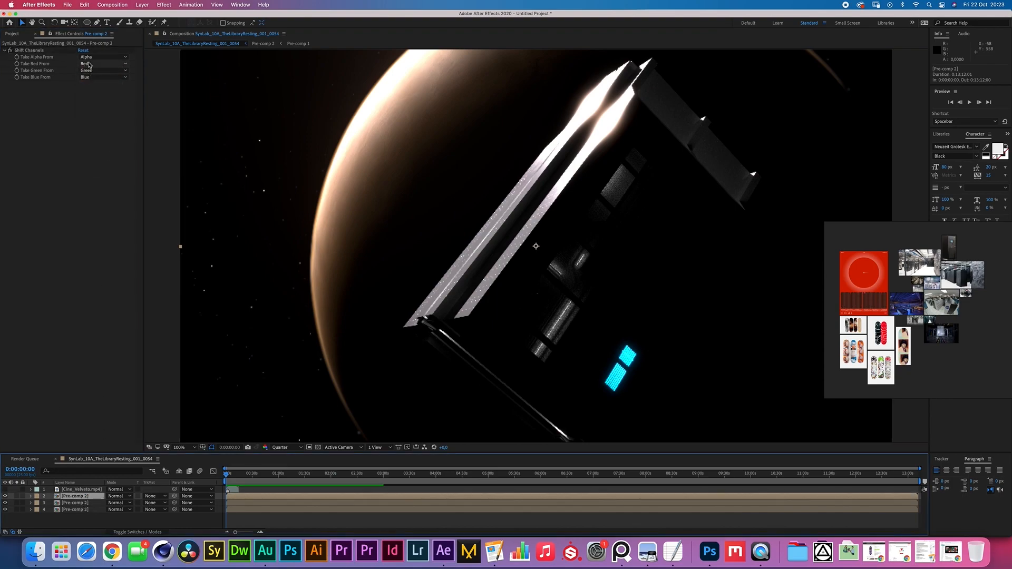
click(89, 64)
click(98, 151)
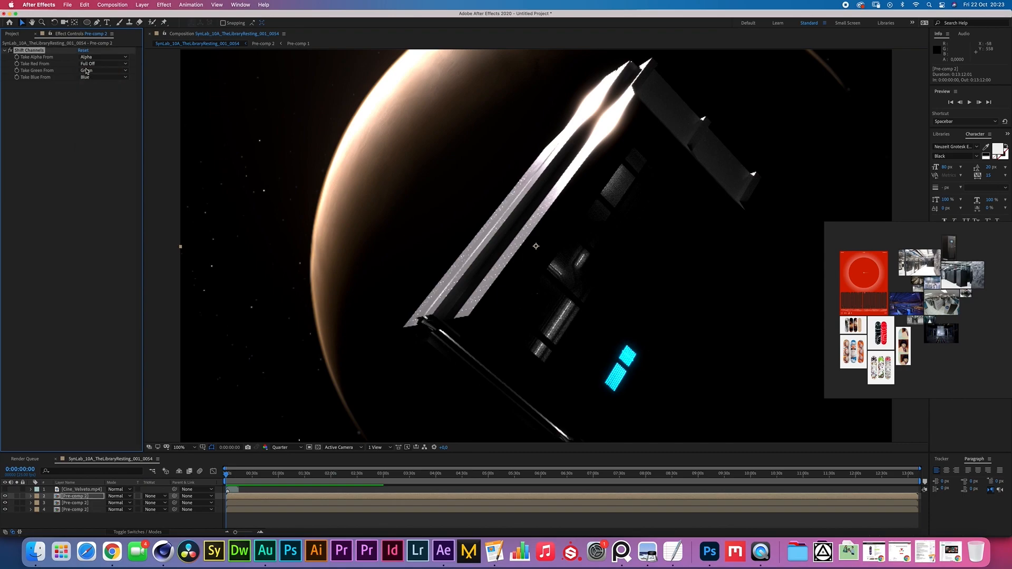
click(86, 71)
click(100, 157)
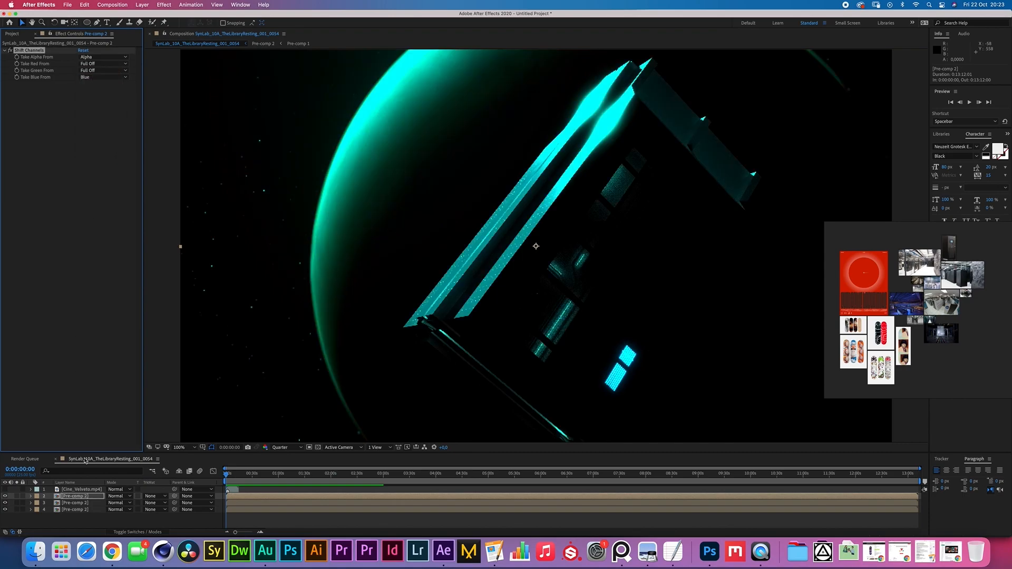
Set the blending mode of the upper two Pre-comp 2 layers to Add
shift+click(83, 506)
click(121, 503)
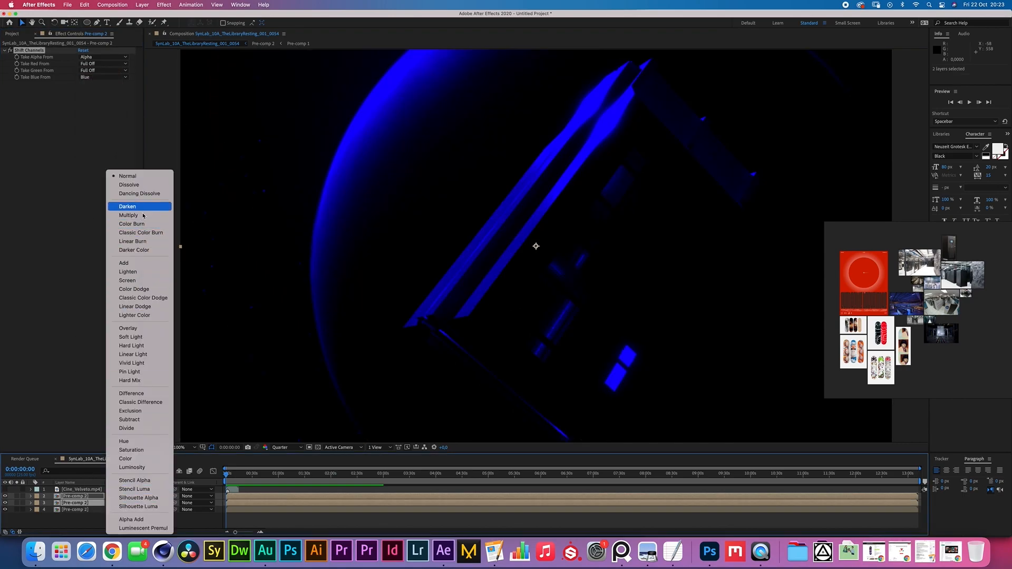
click(124, 263)
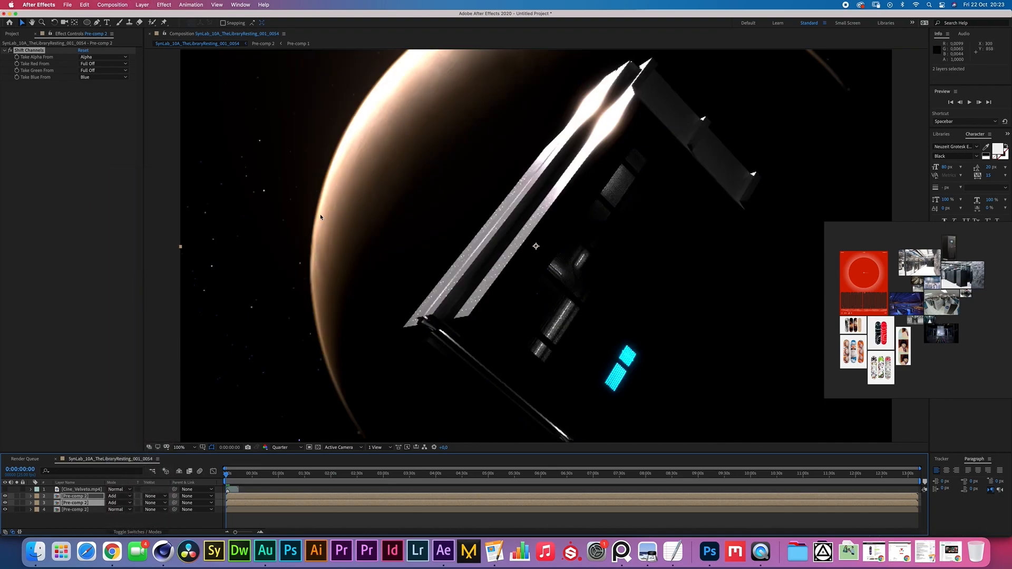
Apply the Optics Compensation effect to the upper two Pre-comp 2 layers together
click(65, 519)
click(74, 503)
shift+click(75, 496)
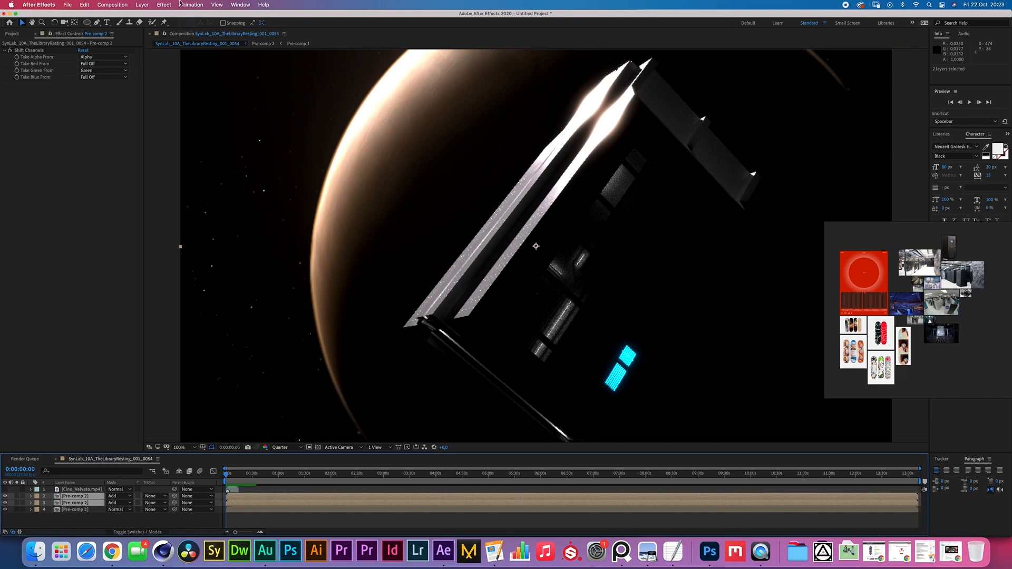
click(164, 5)
mouse_move(196, 109)
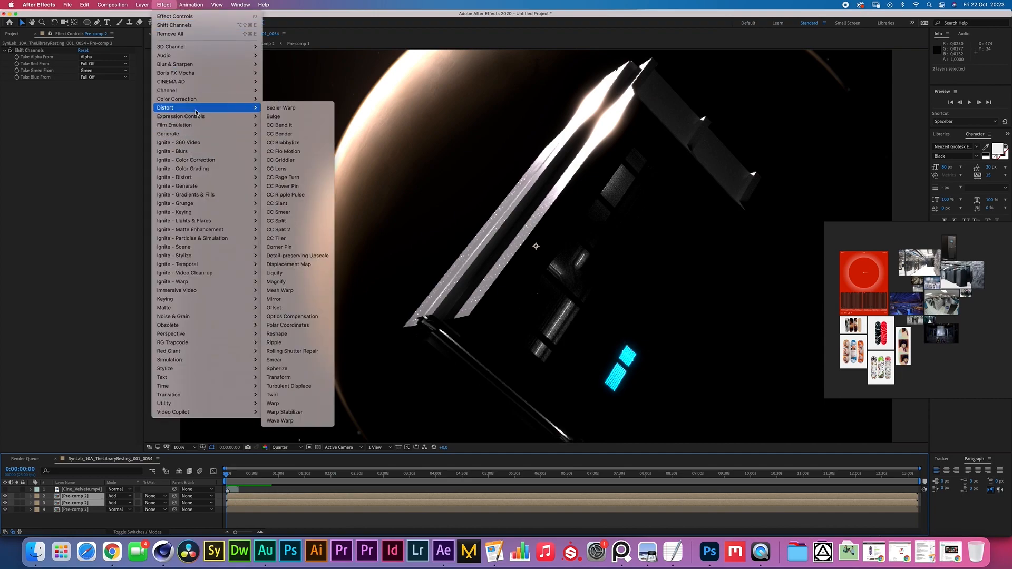
click(292, 316)
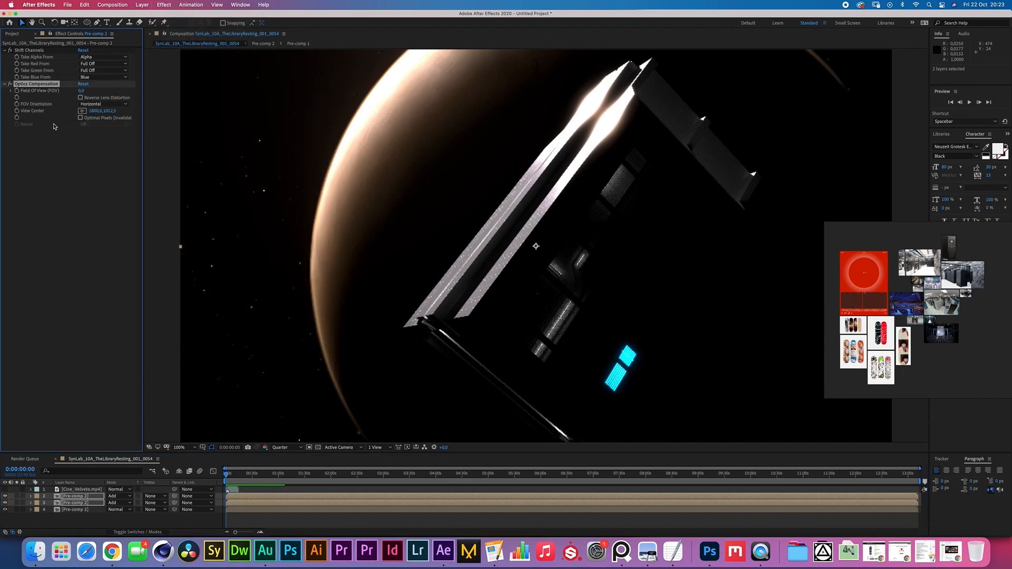
Enable Reverse Lens Distortion in Optics Compensation and set its Field of View to 3.1
click(81, 98)
drag(119, 89, 121, 88)
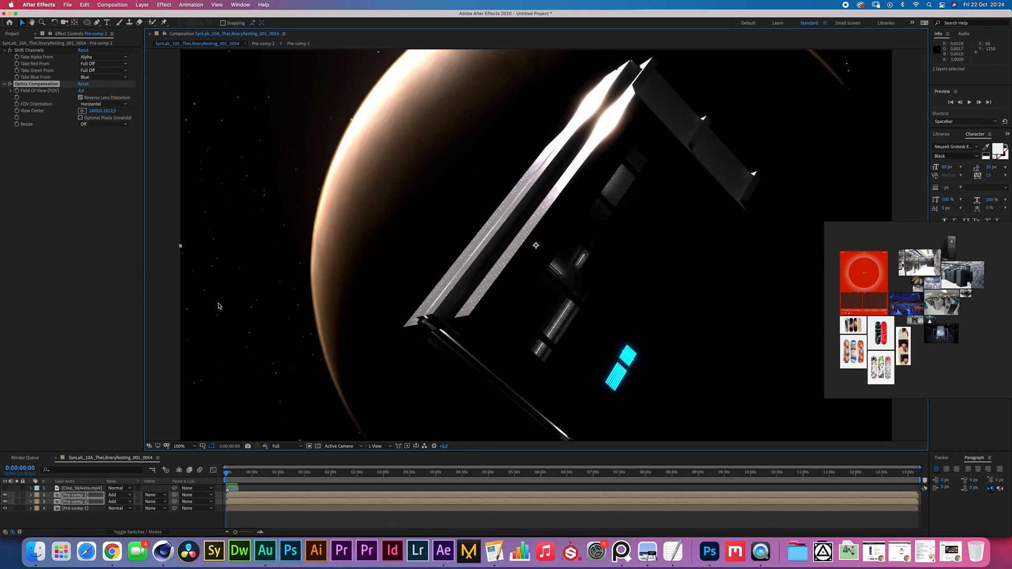
drag(81, 90, 65, 91)
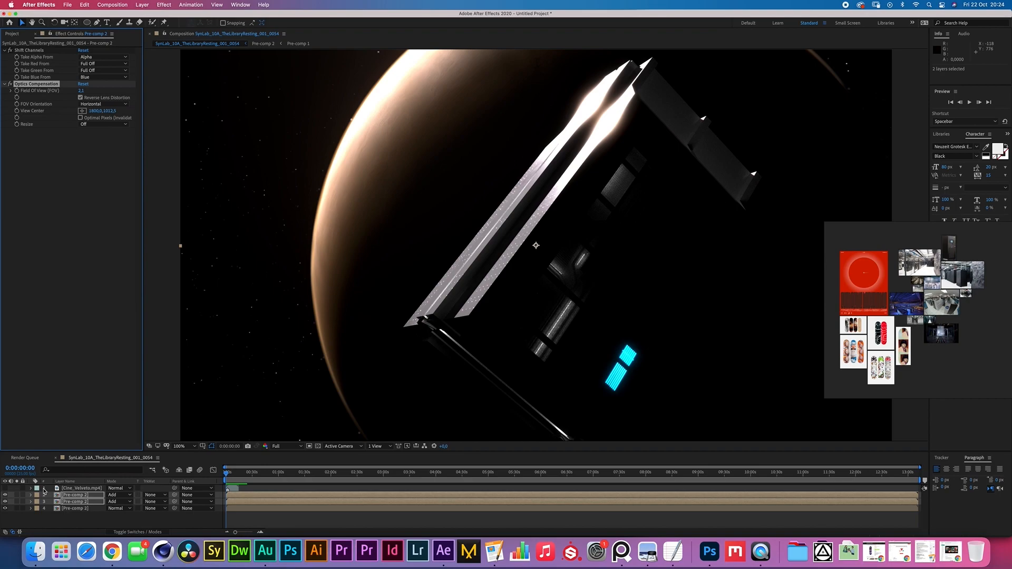
Open Pre-comp 1 through Pre-comp 2 and duplicate its Black Solid 1 and the lower Venus EXR layer
double_click(79, 509)
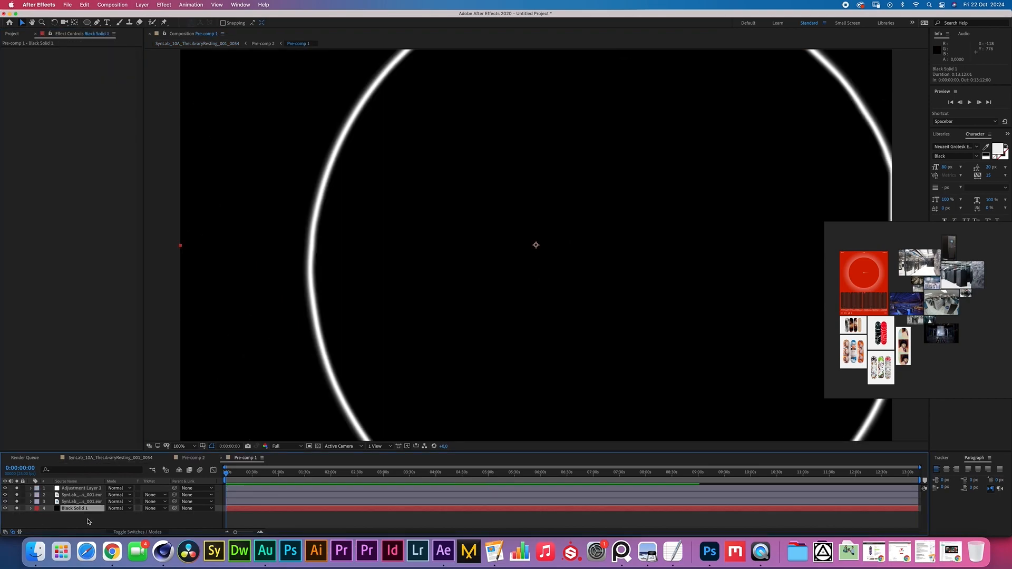
click(75, 501)
click(73, 508)
key(super+d)
key(super+Up)
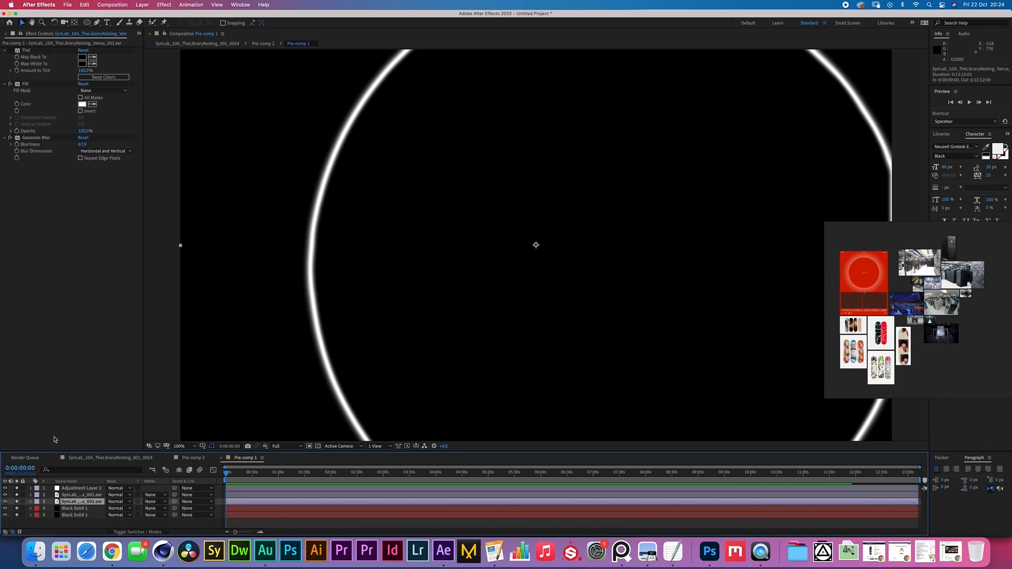
key(super+d)
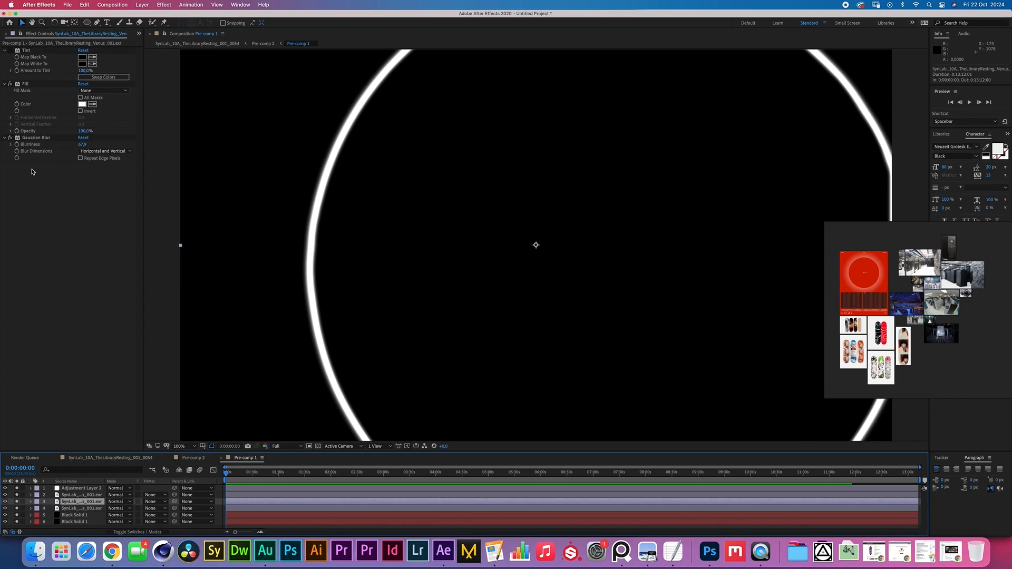
Remove the Gaussian Blur, Fill and Tint effects from the selected Venus EXR copy
click(41, 138)
key(Delete)
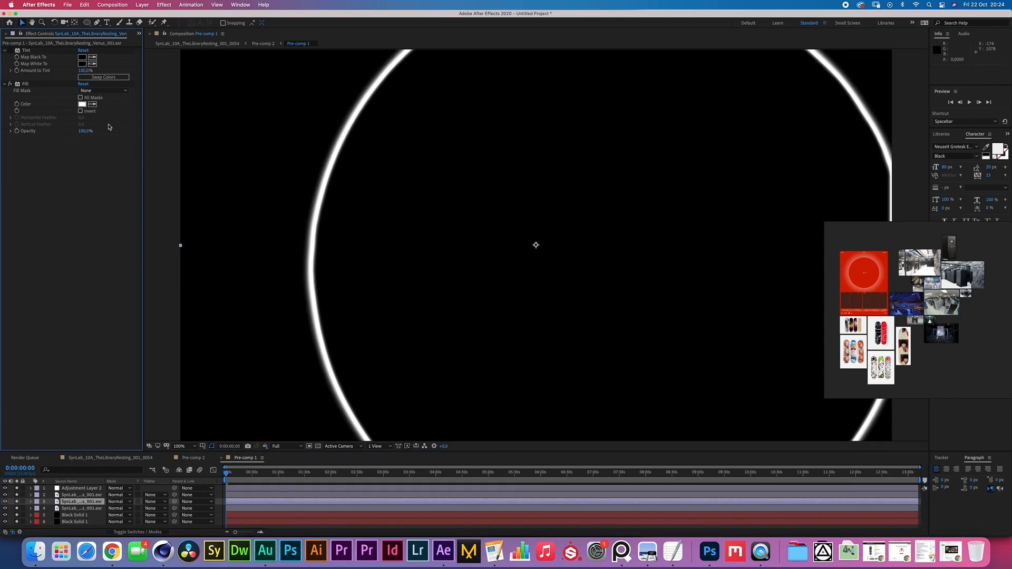
click(25, 84)
shift+click(25, 51)
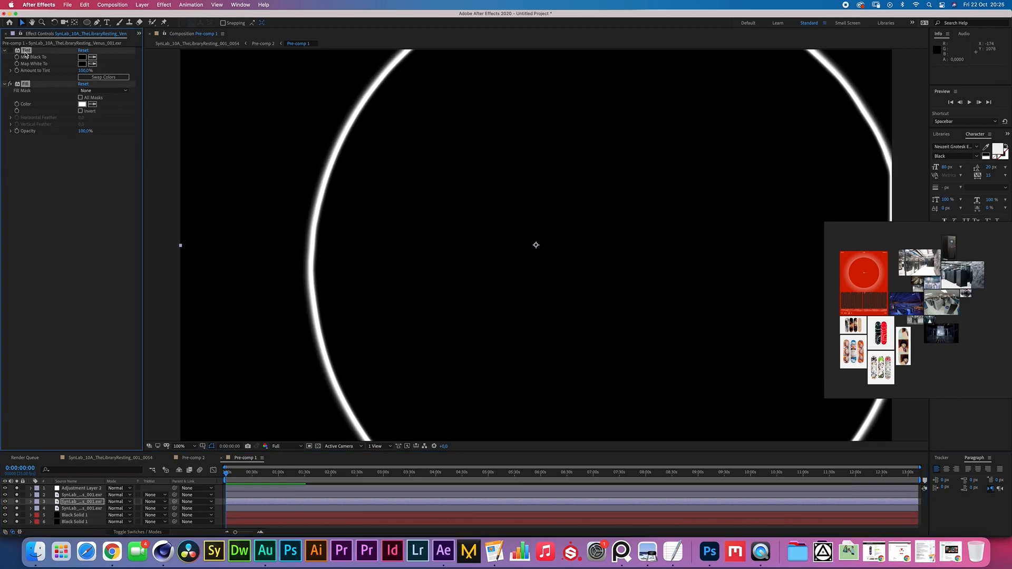
Place the effect-free Venus copy directly above the upper Black Solid 1 and set that solid's track matte to Luma Inverted Matte
drag(79, 515, 80, 505)
drag(79, 508, 82, 518)
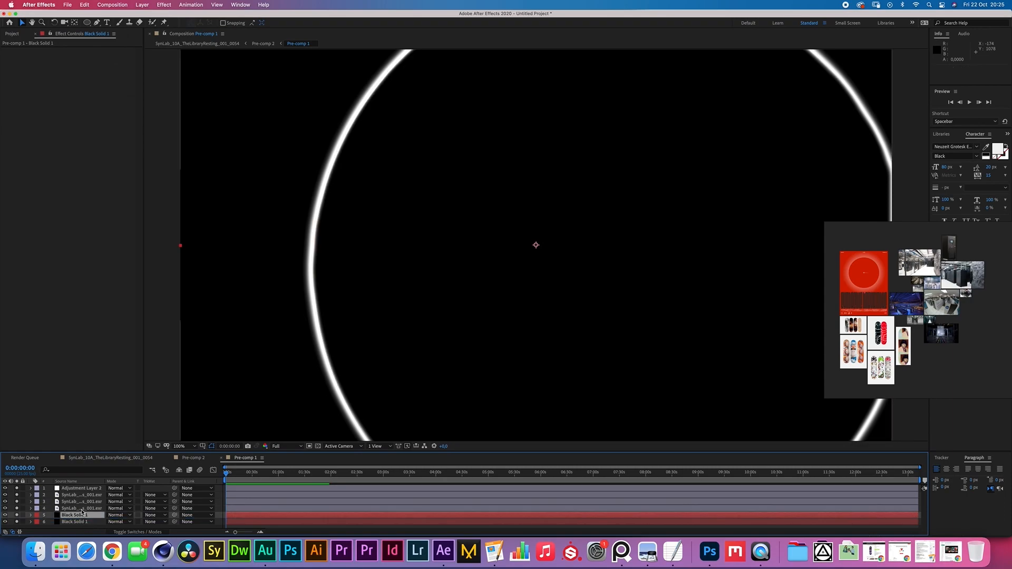
click(85, 509)
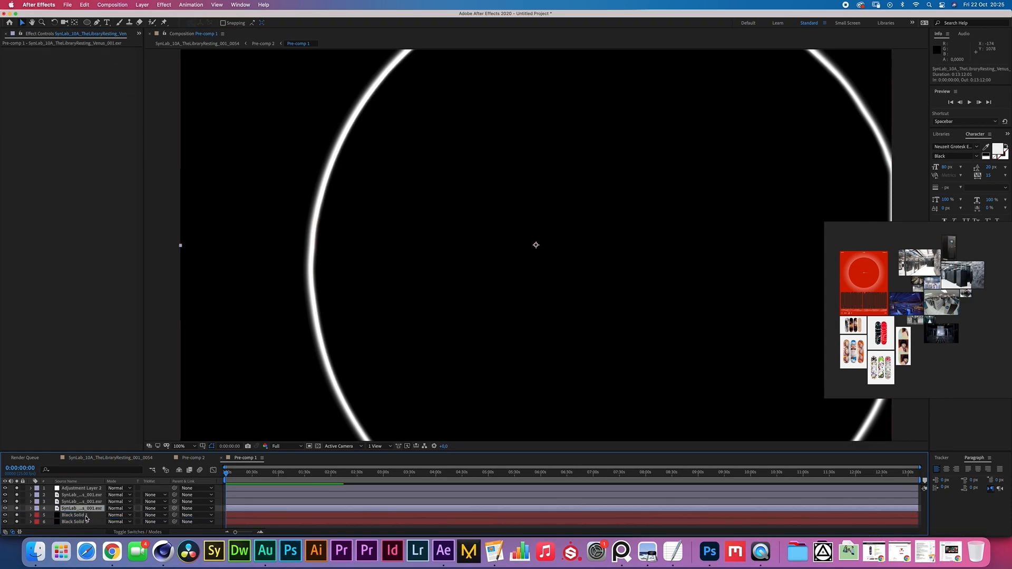
click(85, 515)
click(151, 517)
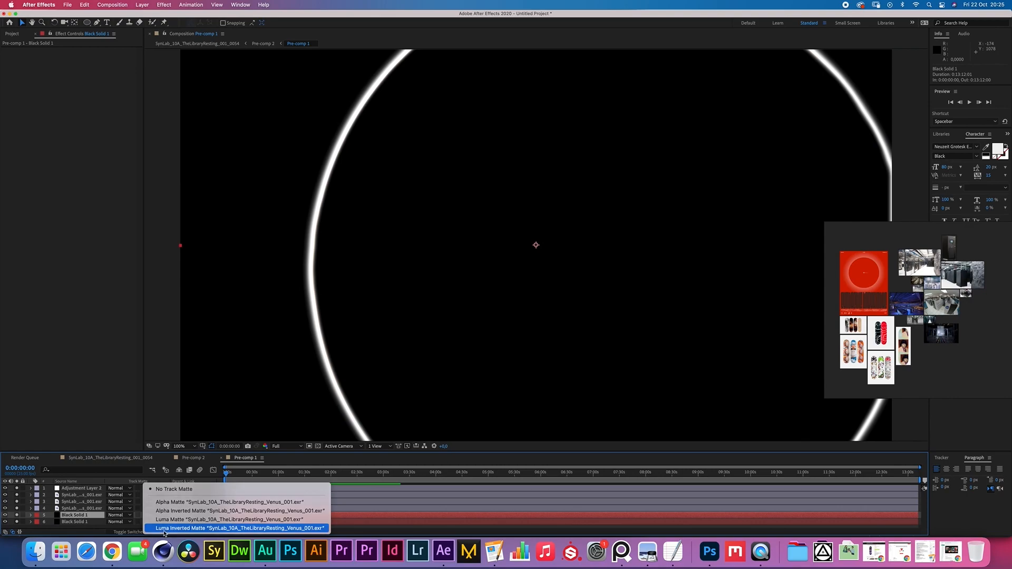
click(163, 527)
Move the matted Black Solid 1 and its Venus matte above all other layers, and return to the main SynLab composition
shift+click(84, 509)
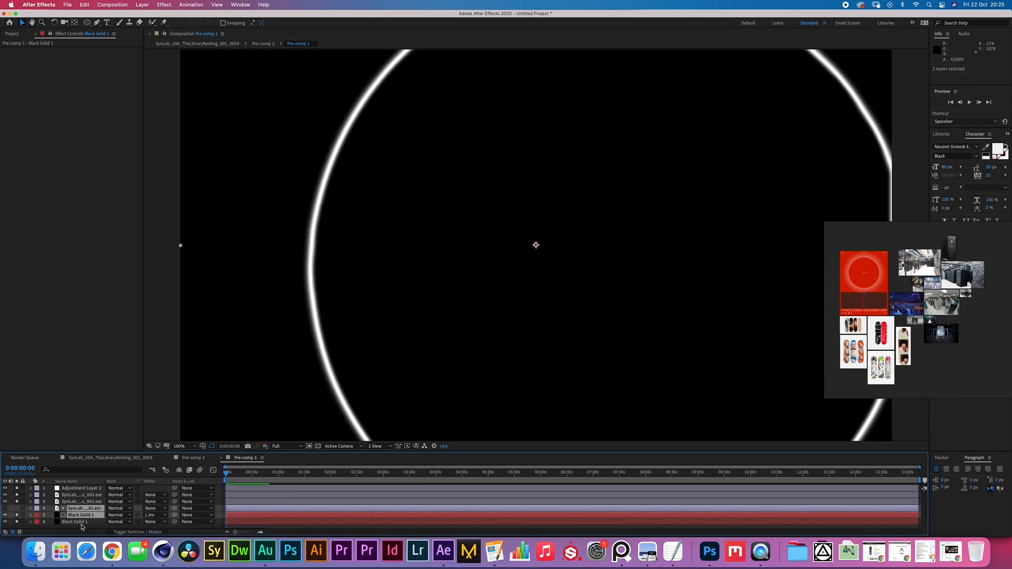
drag(73, 510, 80, 486)
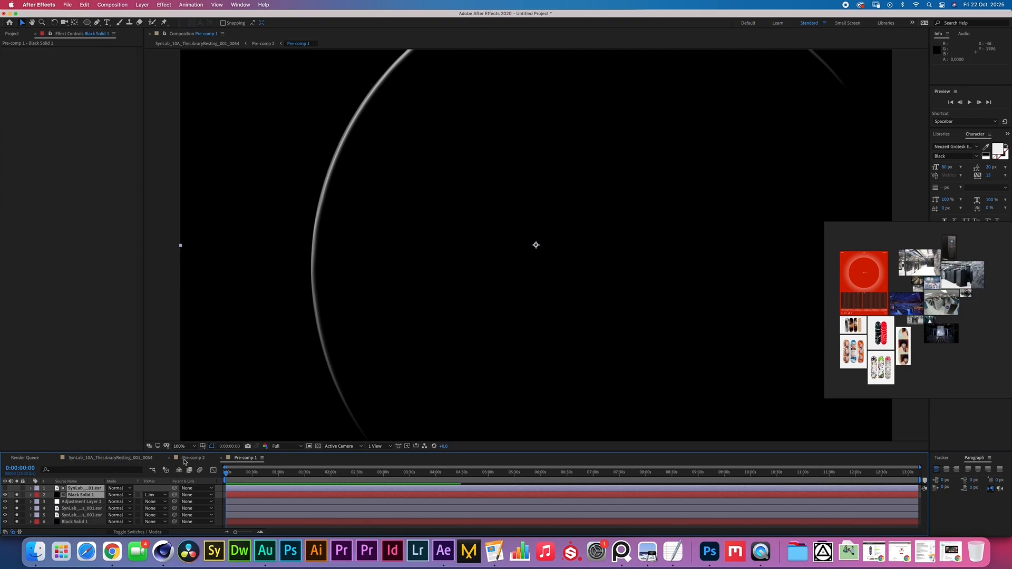
click(141, 458)
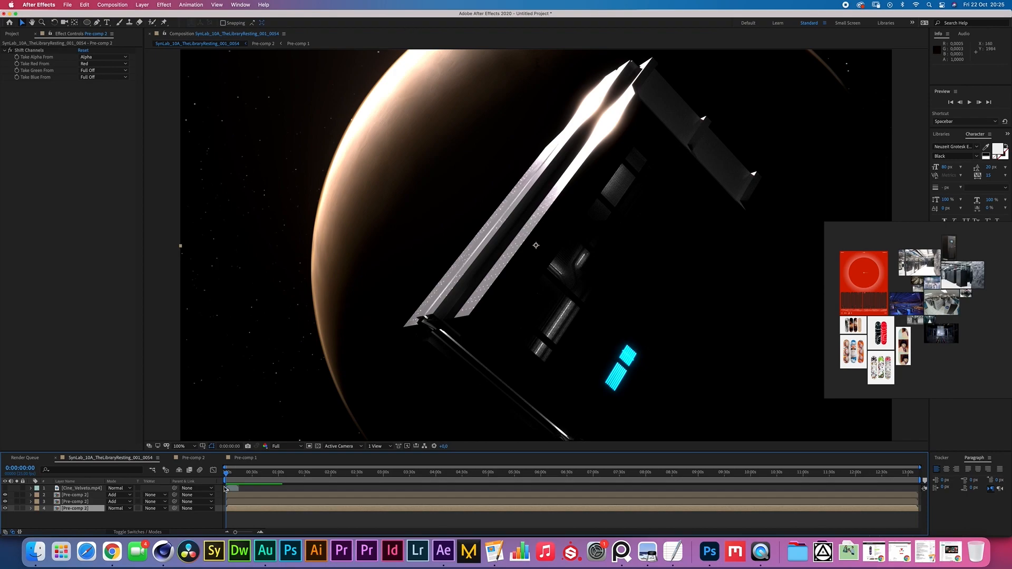
Try a Camera Lens Blur with Repeat Edge Pixels on the matted Black Solid 1 in Pre-comp 1, and remove it
click(247, 459)
click(84, 496)
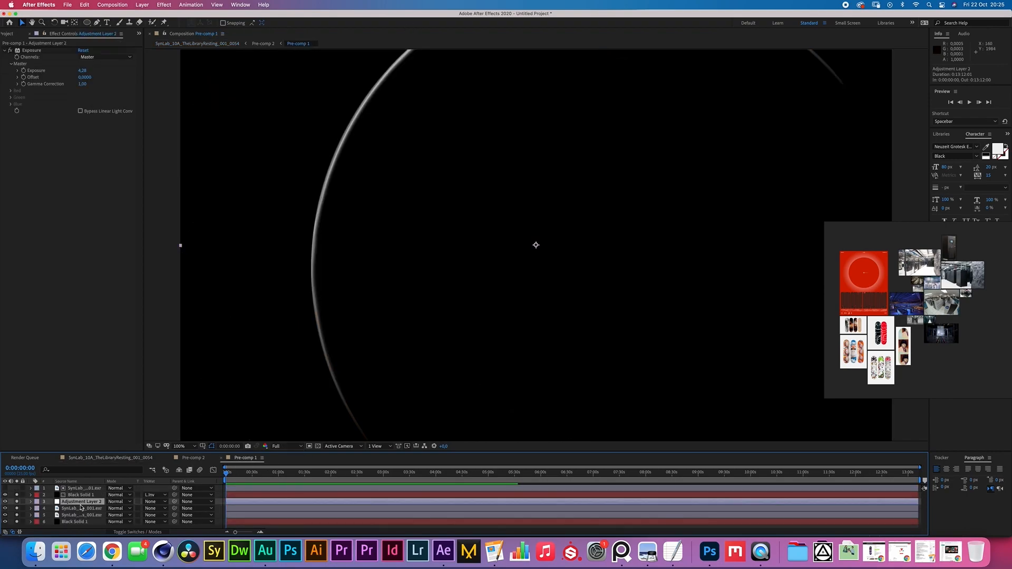
click(164, 5)
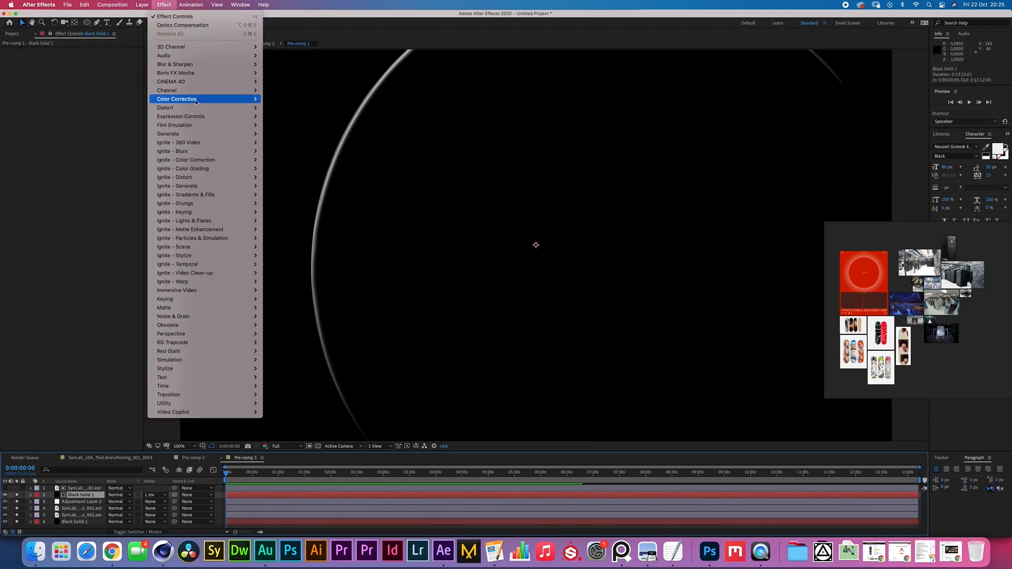
mouse_move(196, 100)
mouse_move(174, 63)
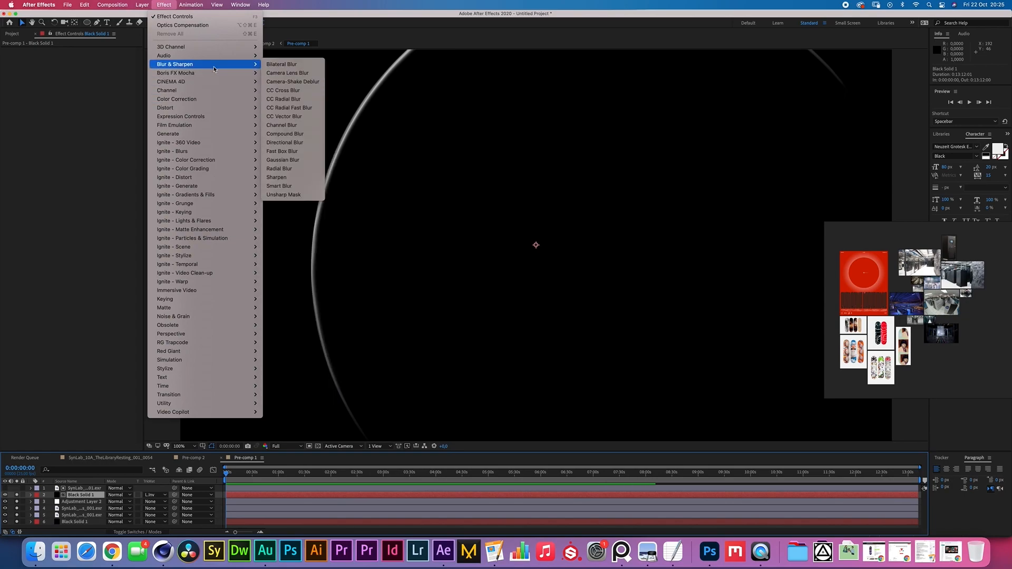
click(287, 82)
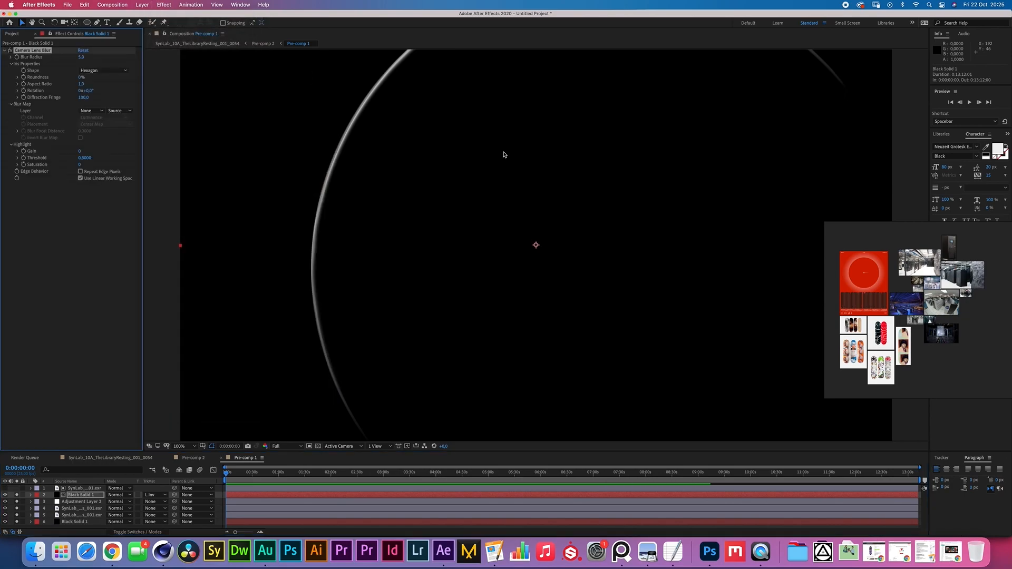
click(81, 172)
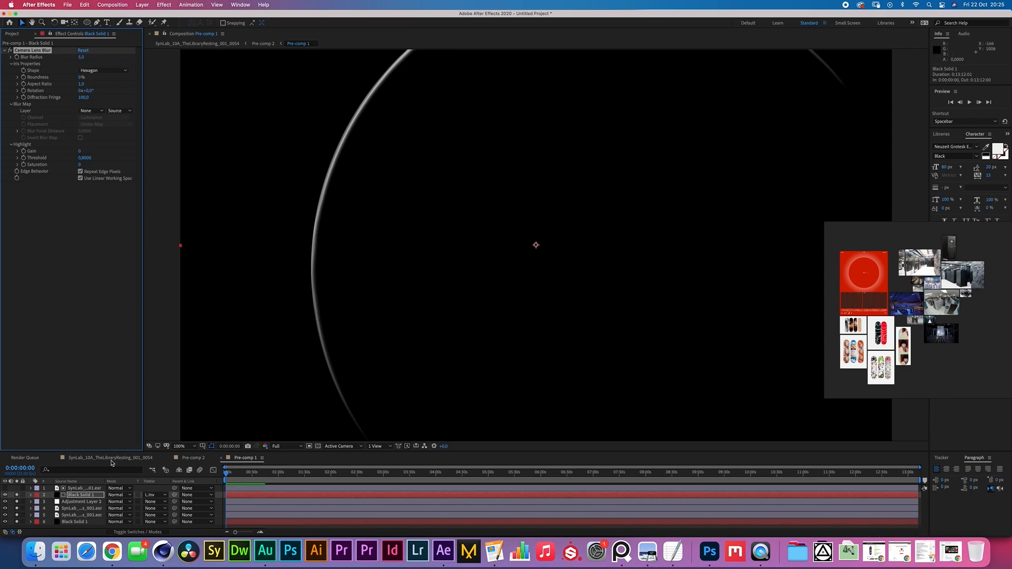
key(Delete)
Precompose the matted Black Solid 1 together with its Venus matte layer
click(84, 488)
shift+click(81, 494)
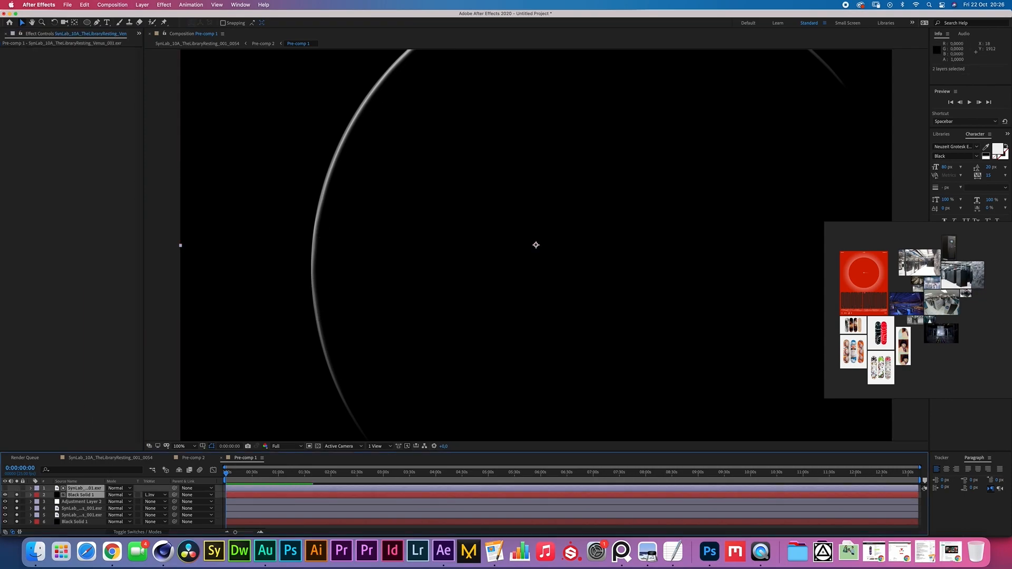
key(super+shift+c)
key(Return)
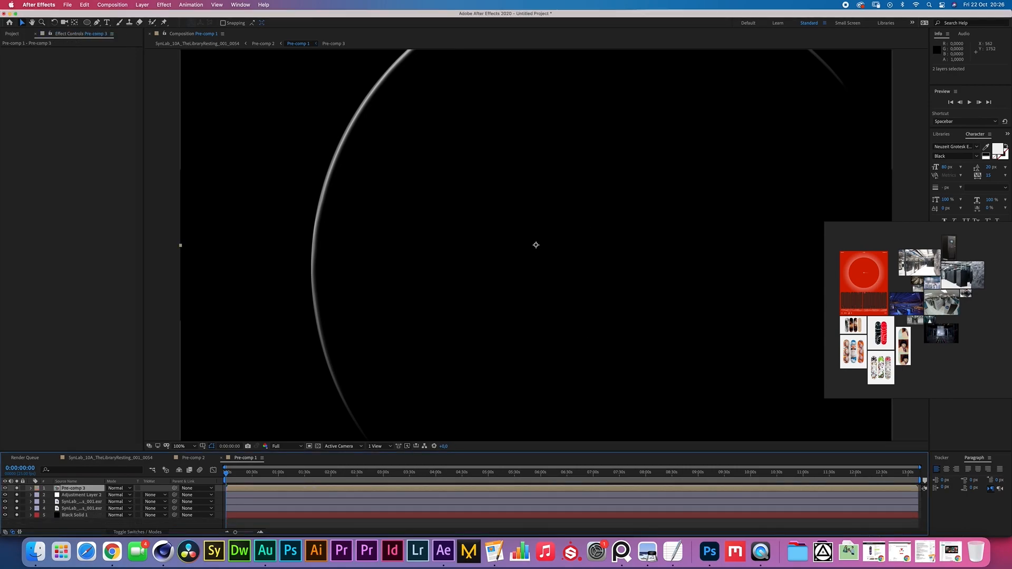
key(super+z)
Apply Camera Lens Blur to the Pre-comp 3 layer and return to the main SynLab composition
click(164, 4)
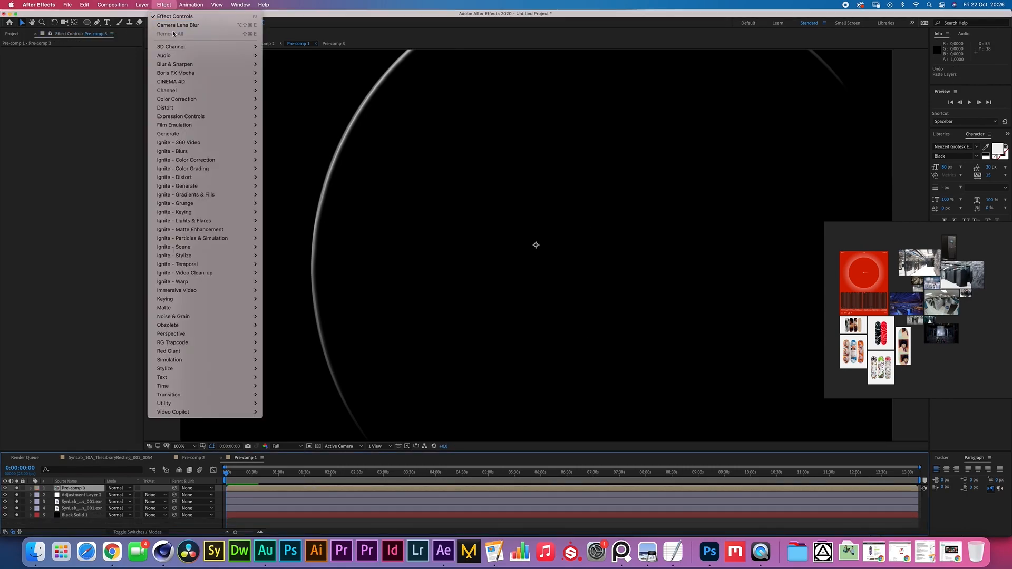
click(174, 26)
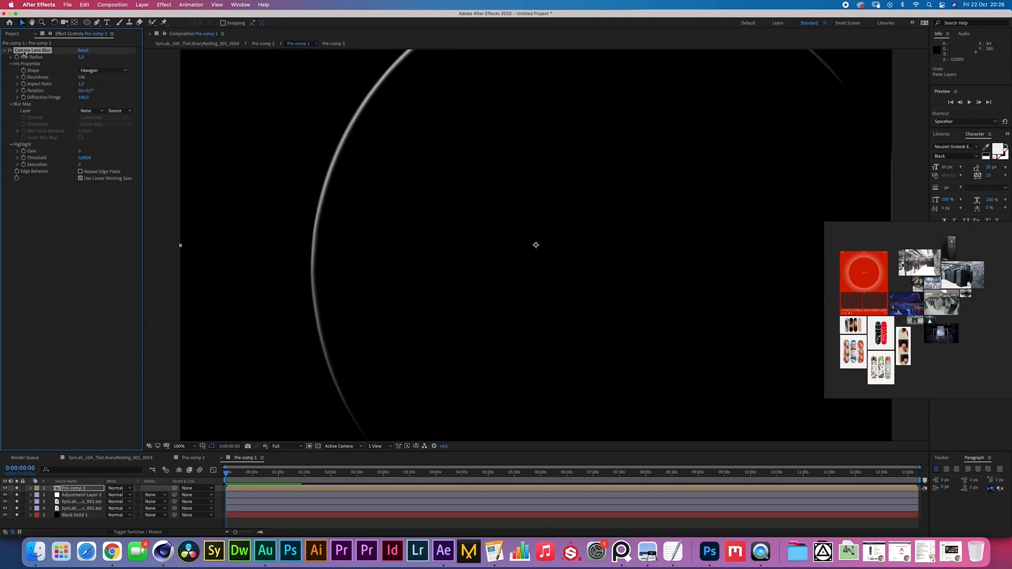
click(120, 457)
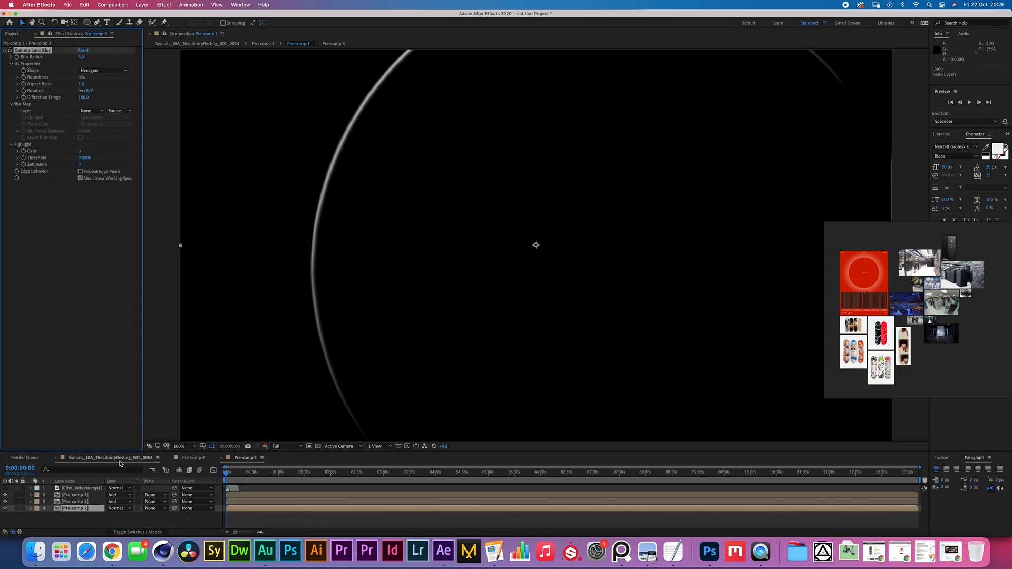
Set the Camera Lens Blur radius on Pre-comp 3 to 10 in Pre-comp 1 and return to the main SynLab composition
click(245, 458)
click(81, 59)
click(81, 57)
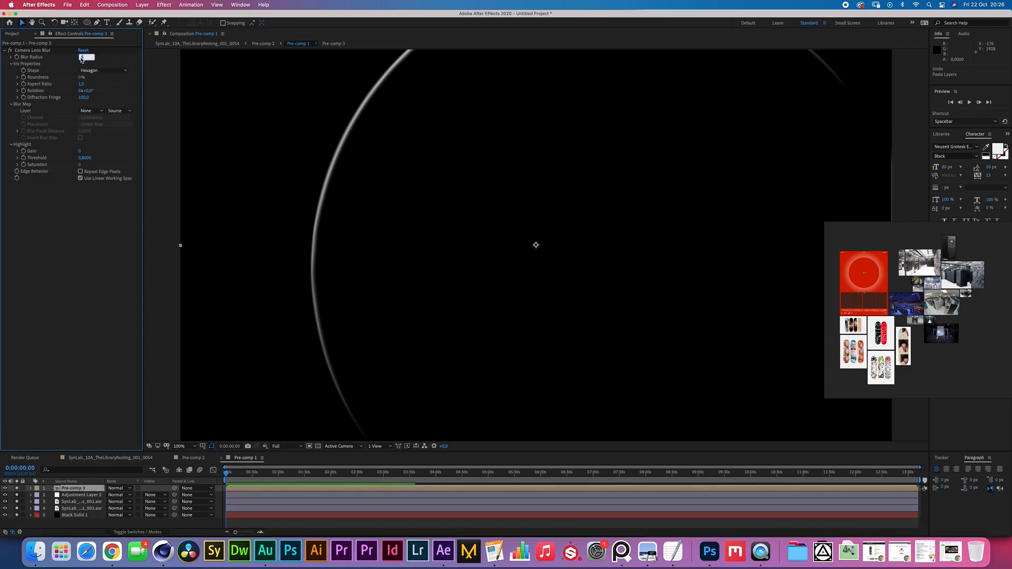
key(Return)
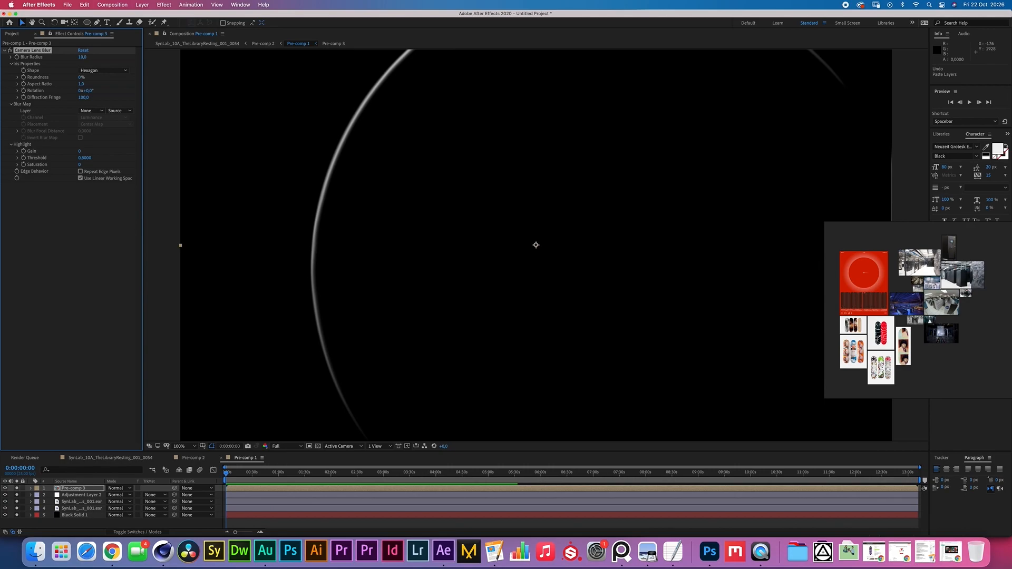
click(197, 43)
Create an adjustment layer above the Pre-comp 2 layers and give it a full-frame elliptical mask
click(142, 4)
mouse_move(158, 16)
click(265, 68)
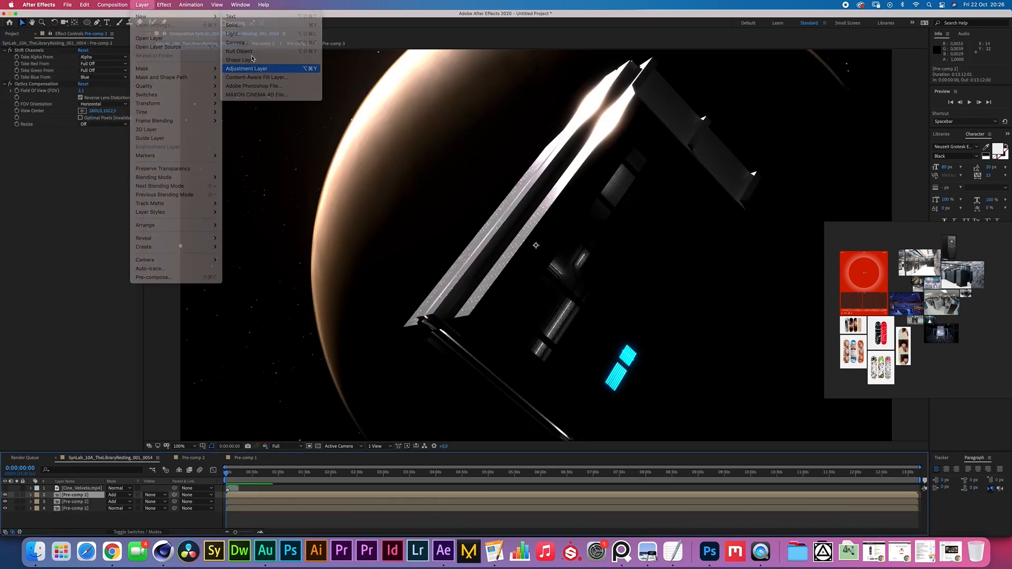
double_click(88, 23)
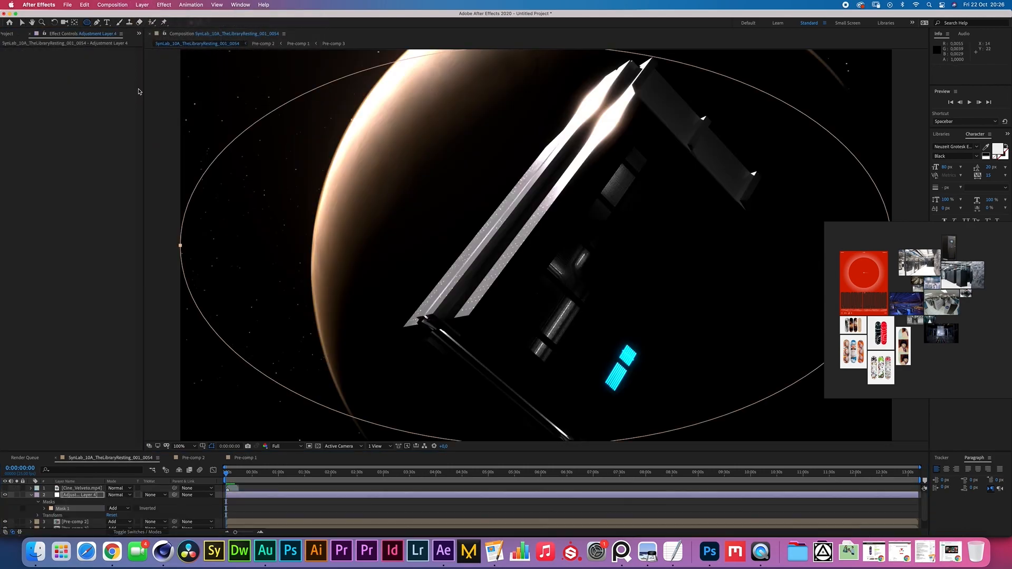
Extend the vertical handles at the ellipse mask's side points to the frame corners for a rounder, fuller vignette shape
click(180, 247)
drag(180, 356, 184, 428)
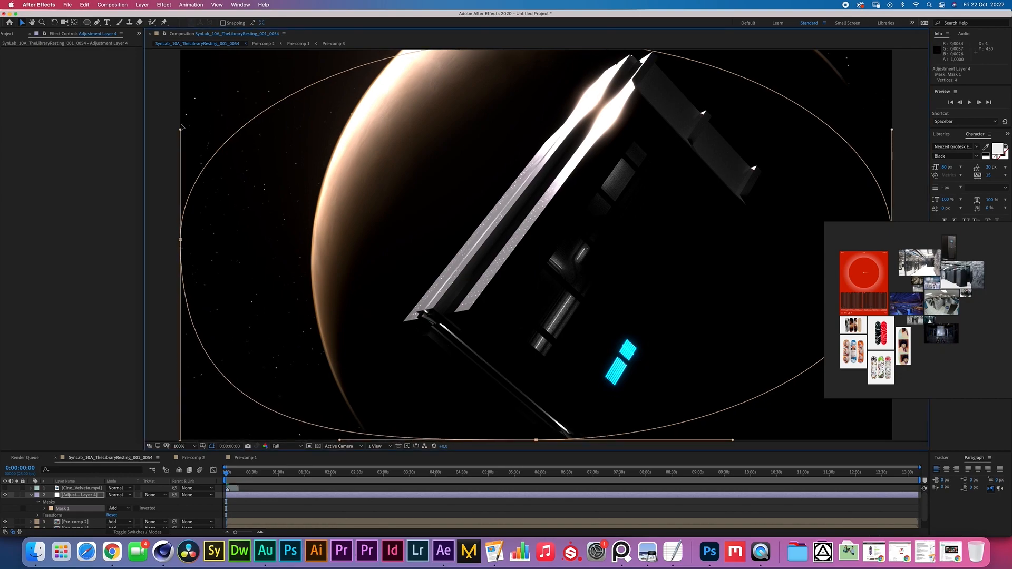
drag(181, 128, 185, 51)
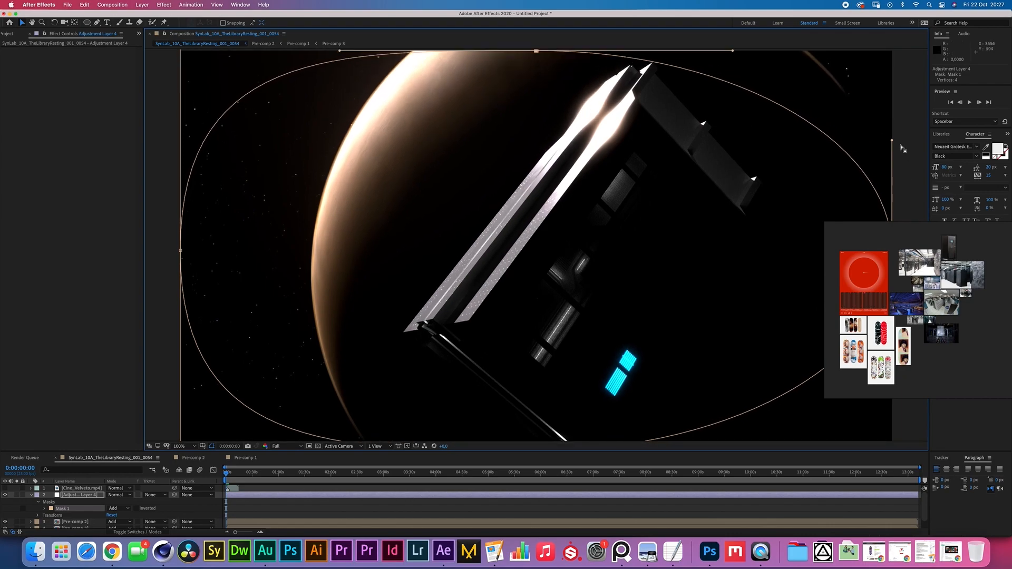
drag(892, 141, 894, 54)
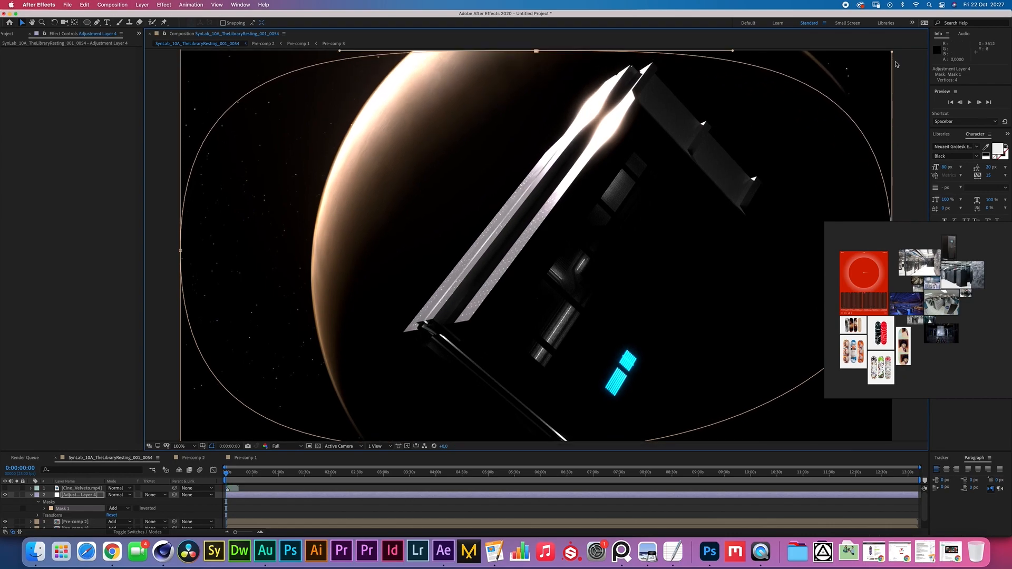
drag(842, 310, 987, 144)
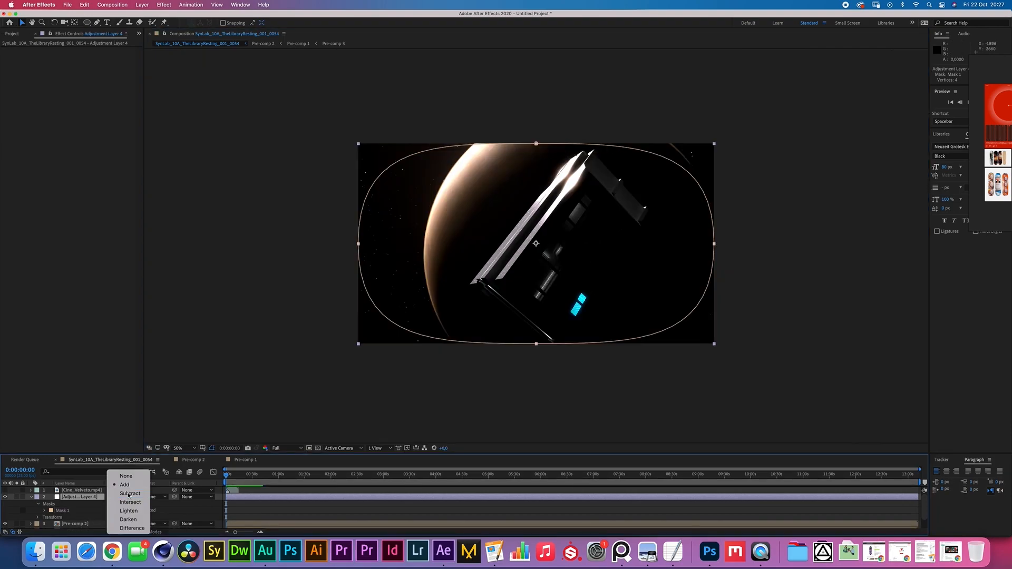
Set the adjustment layer's mask to Subtract with a feather of 192 pixels
click(128, 495)
click(84, 497)
key(f)
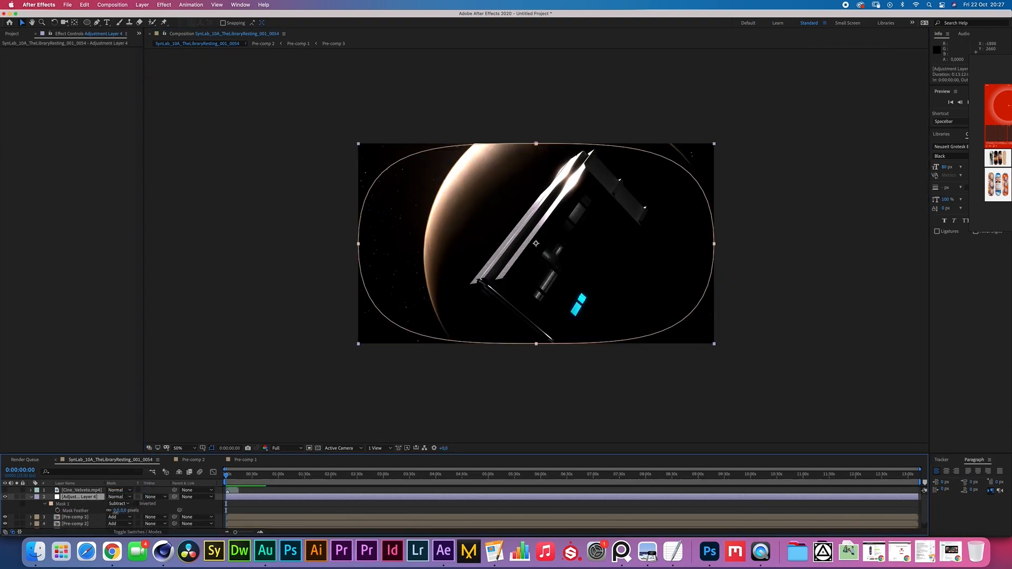
drag(116, 510, 217, 511)
Apply Camera Lens Blur with radius 3 and Repeat Edge Pixels, plus Exposure with gamma correction 0.86, to the masked adjustment layer
click(164, 5)
mouse_move(253, 65)
click(297, 73)
click(164, 5)
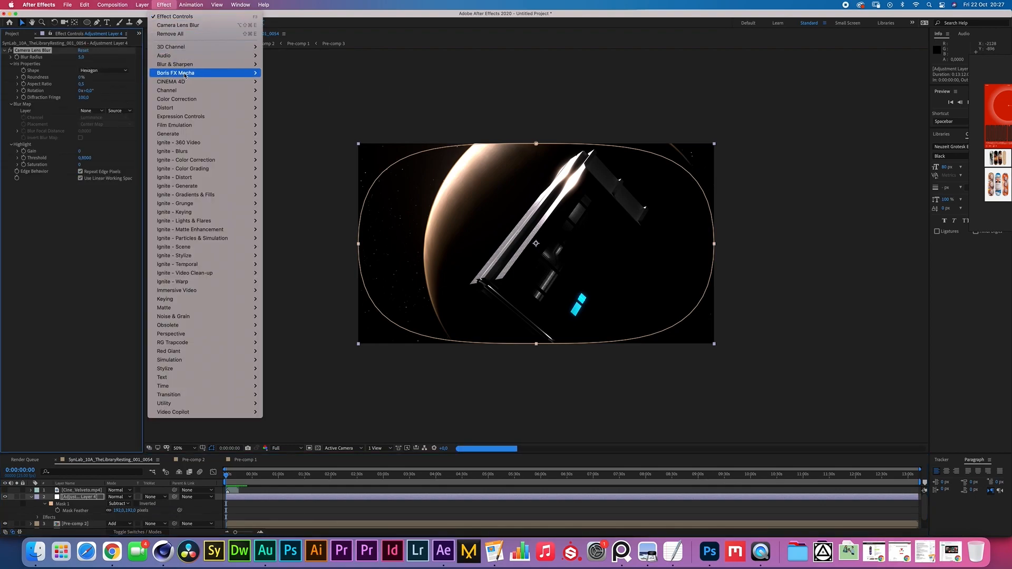
mouse_move(210, 99)
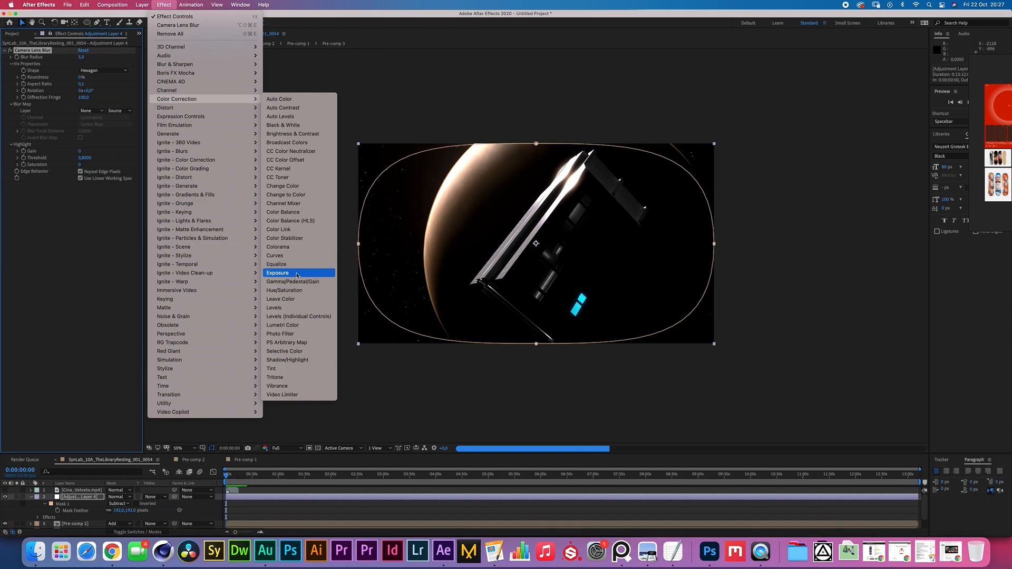
click(296, 273)
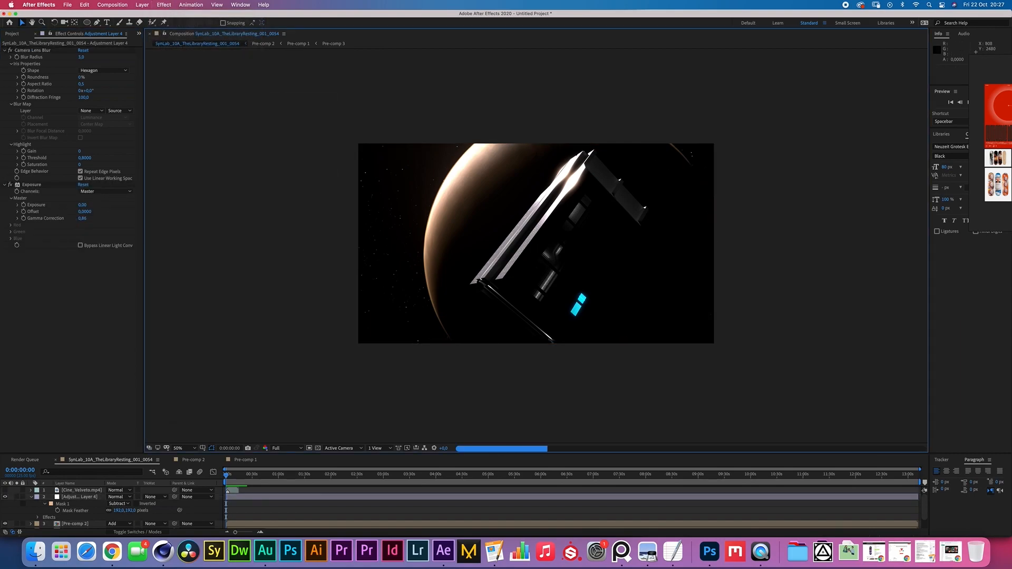
Create another adjustment layer above the masked one and apply the Tritone effect to it
click(142, 5)
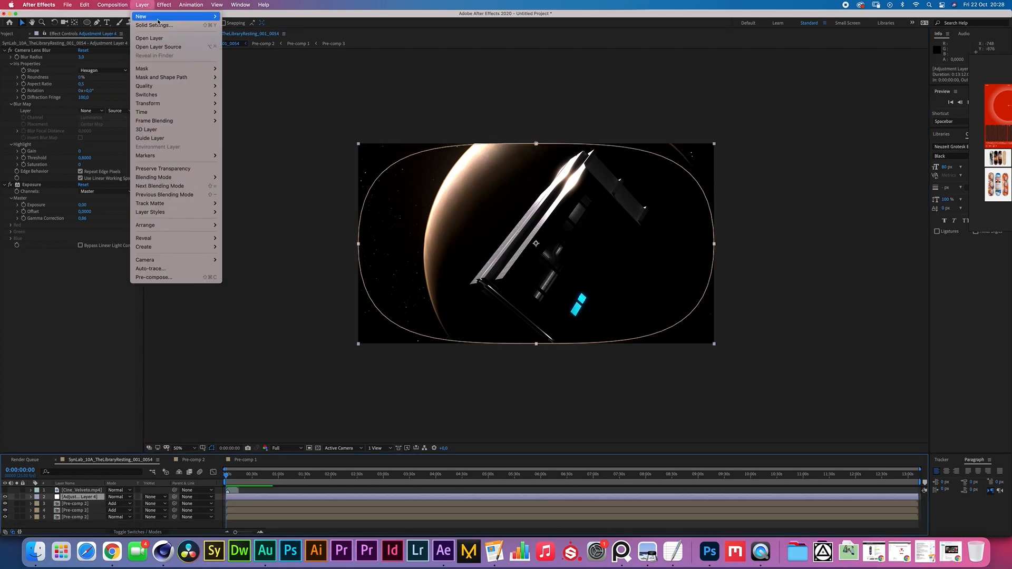
mouse_move(174, 14)
click(264, 68)
click(164, 5)
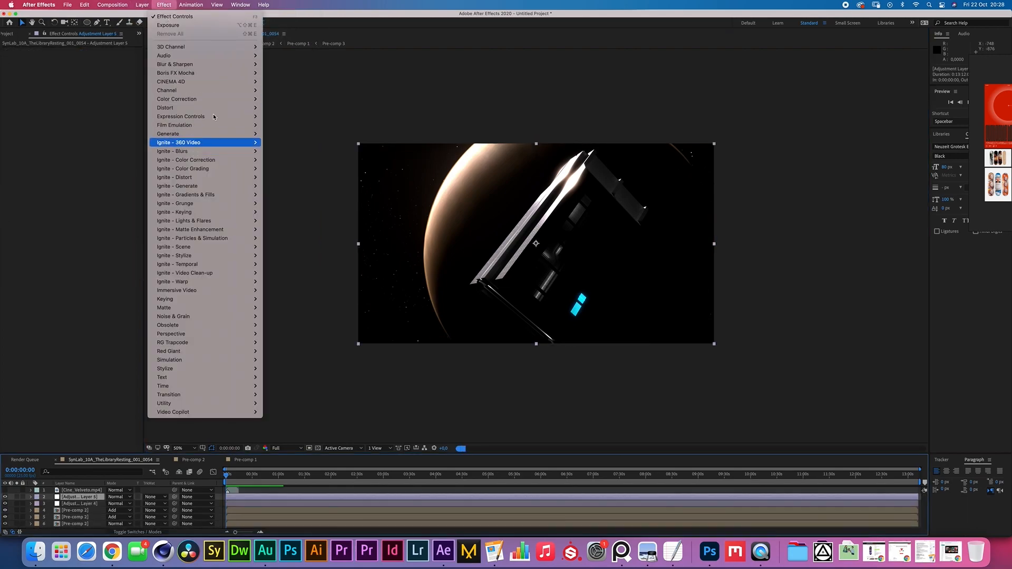
mouse_move(211, 99)
click(286, 378)
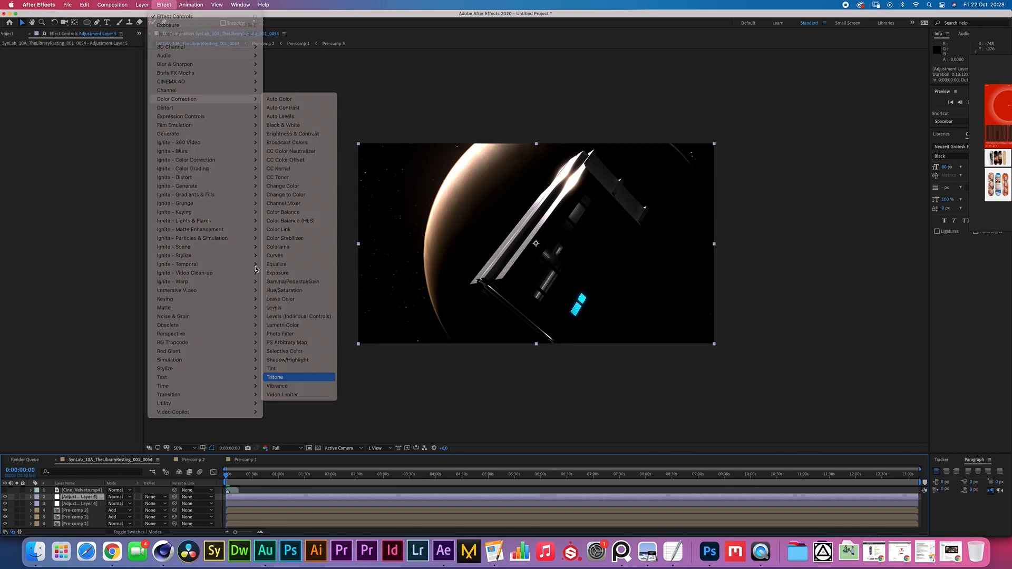
Set the Tritone highlights to a very pale warm yellow, FFFDF5
click(82, 57)
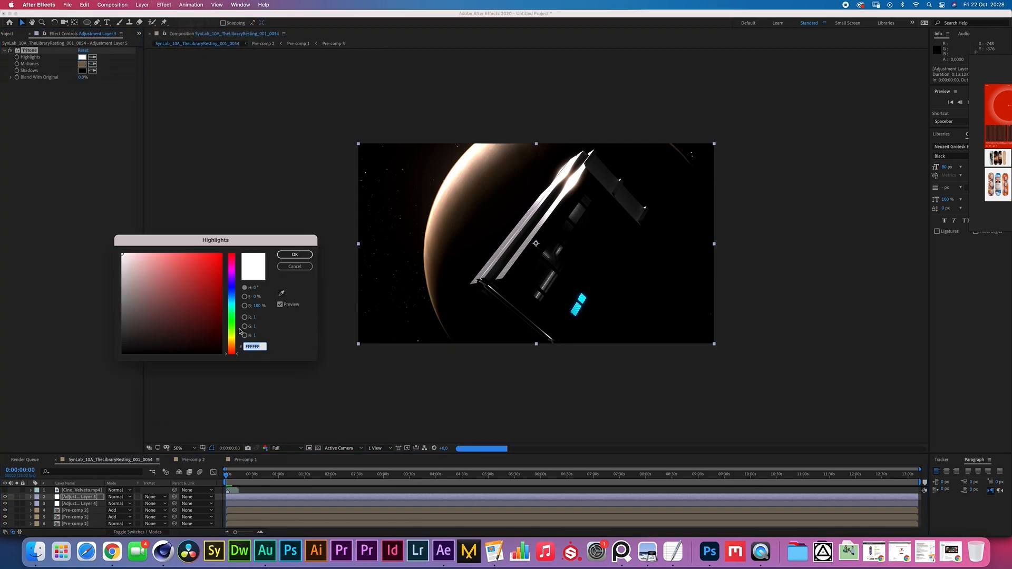
drag(232, 331, 231, 340)
drag(133, 258, 127, 215)
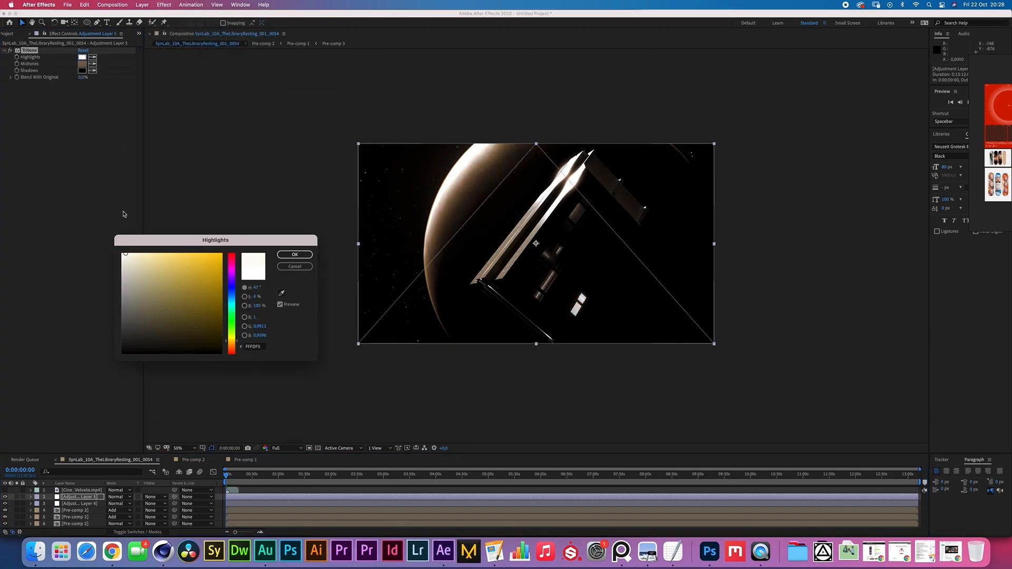
click(295, 255)
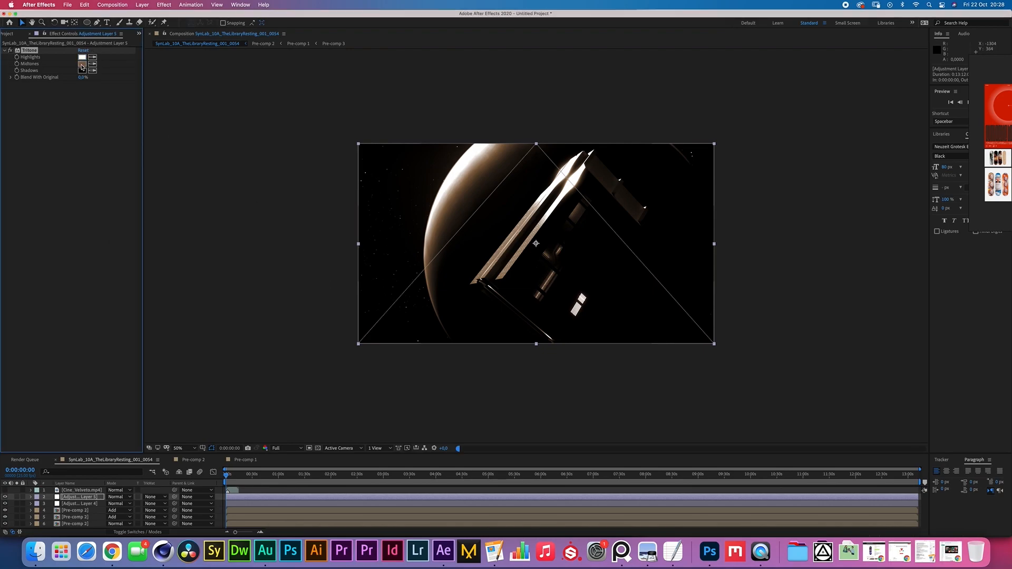
Set the Tritone midtones to a dark green and the shadows to the near-black blue 02000A
click(82, 64)
click(231, 328)
drag(219, 329, 211, 319)
click(295, 255)
click(82, 70)
click(231, 285)
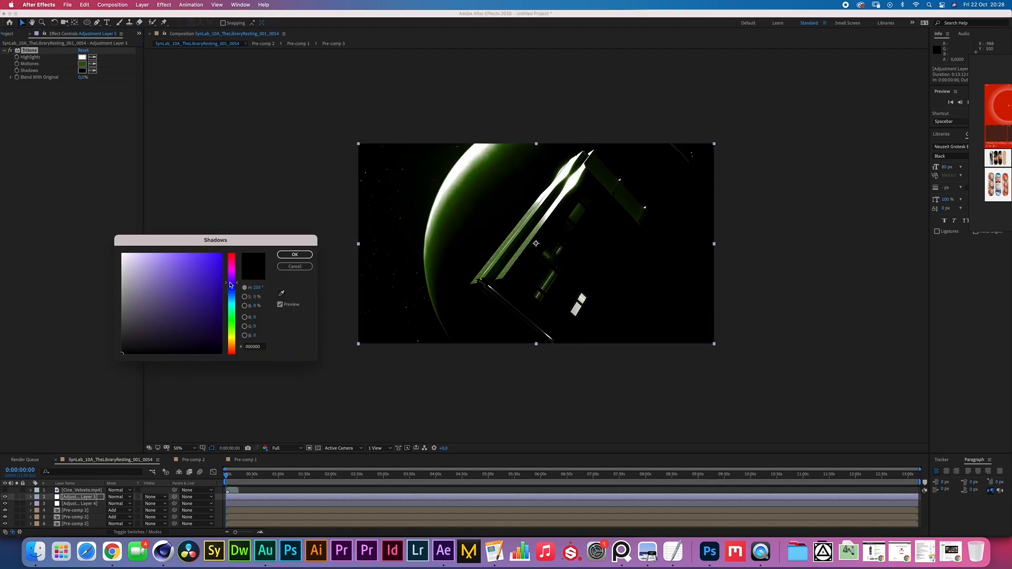
drag(176, 352, 217, 350)
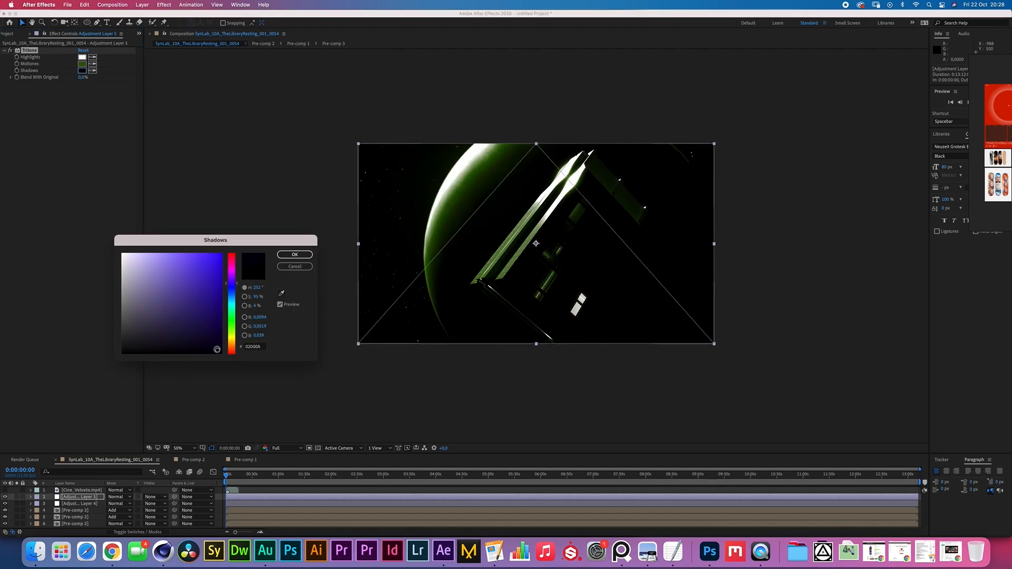
click(295, 254)
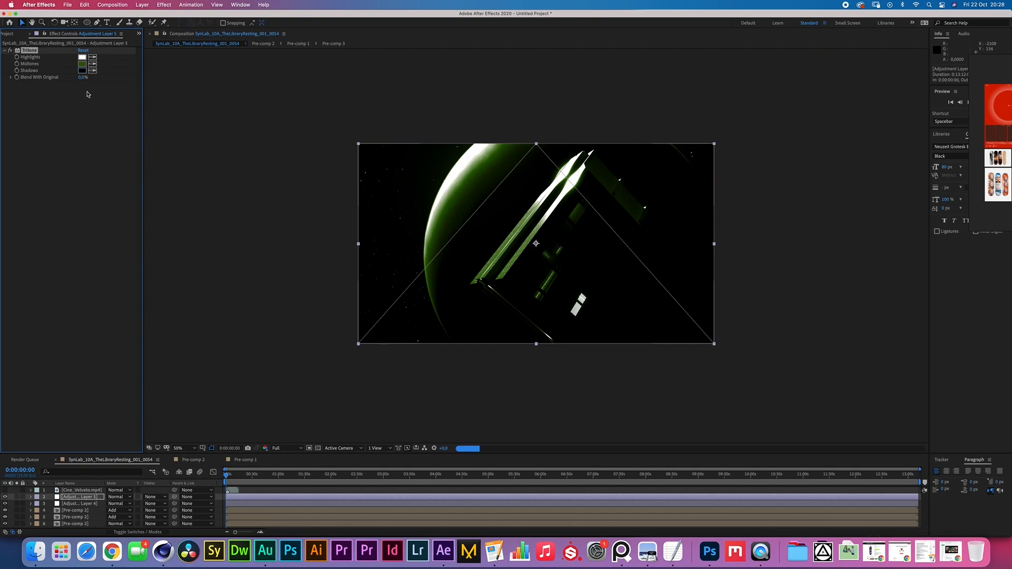
Set the Tritone's Blend With Original to 96% and deselect the layer
drag(82, 77, 156, 77)
click(84, 77)
text(96)
key(Return)
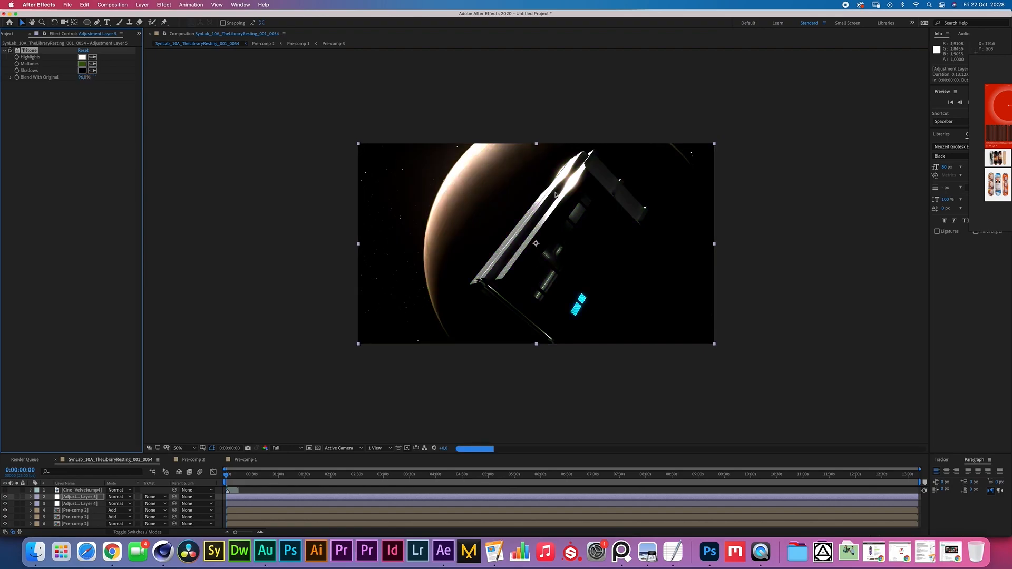
click(722, 388)
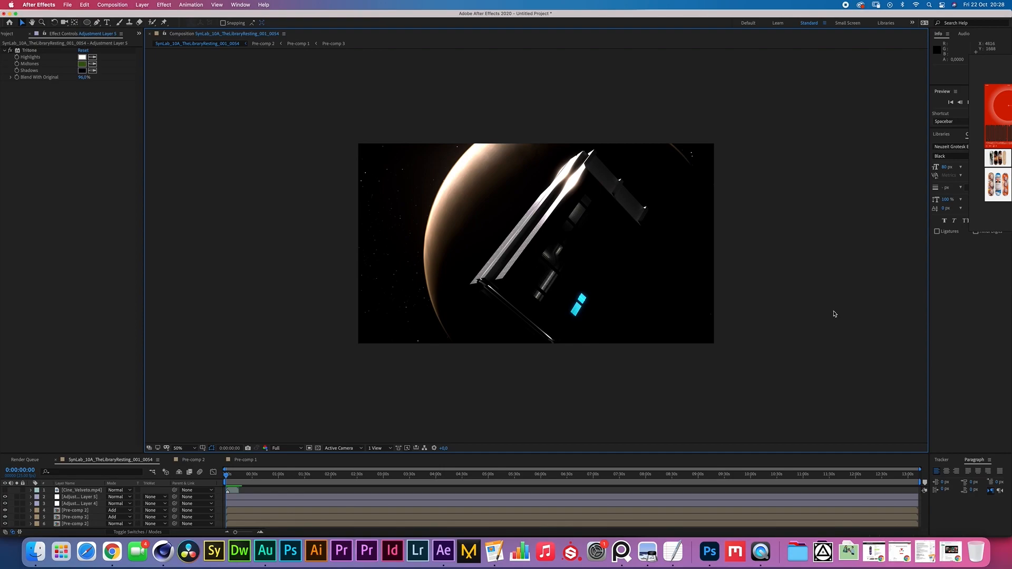
Open Pre-comp 2 and duplicate the Caustics layer
double_click(79, 517)
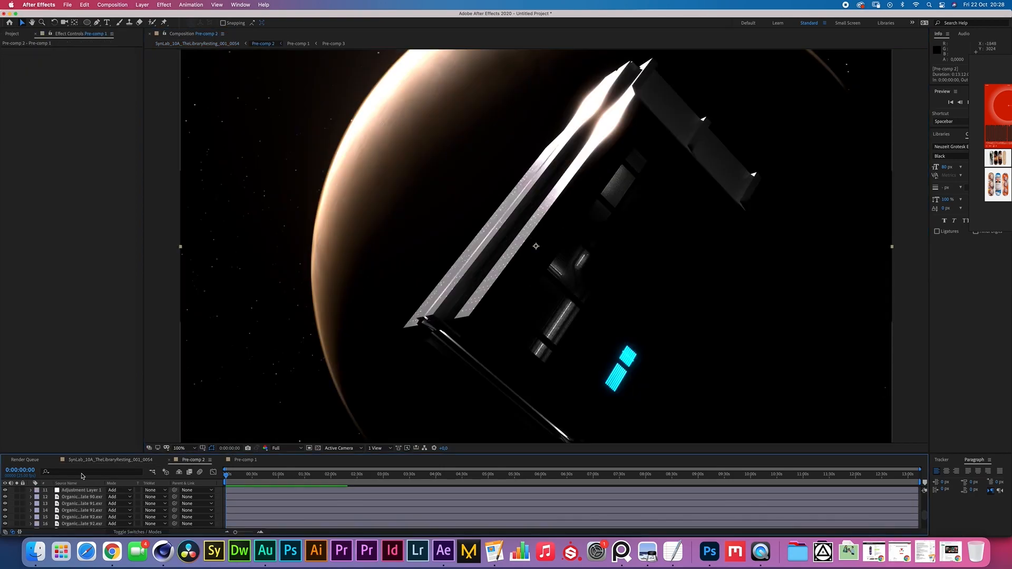
scroll(89, 501, up, 2)
click(88, 511)
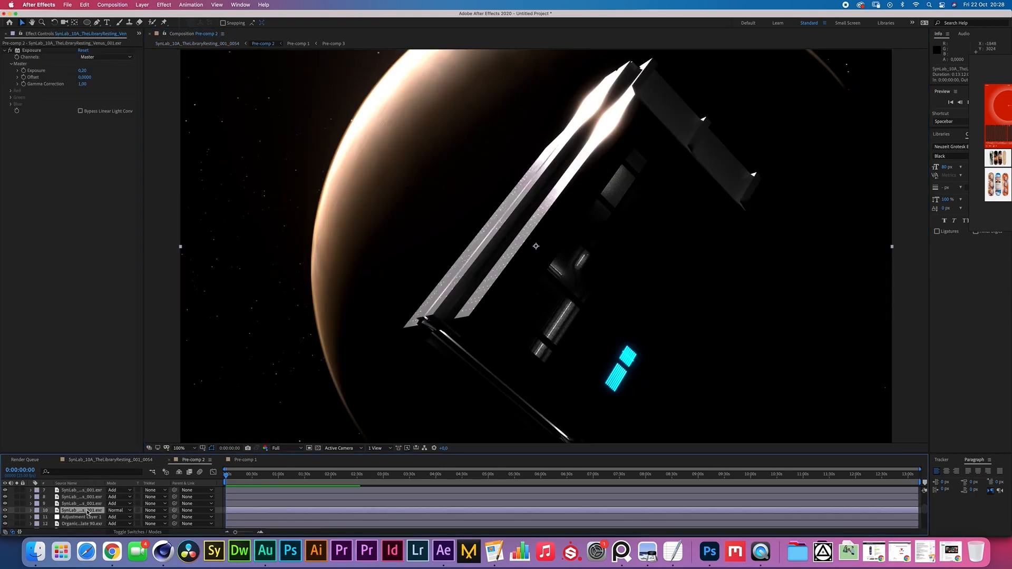
scroll(88, 510, up, 3)
click(78, 497)
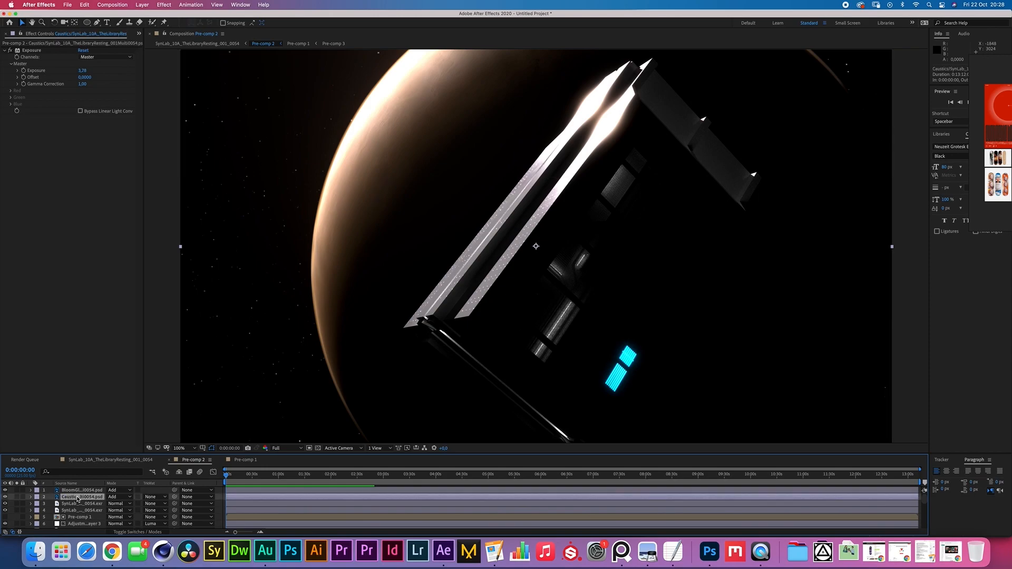
key(super+d)
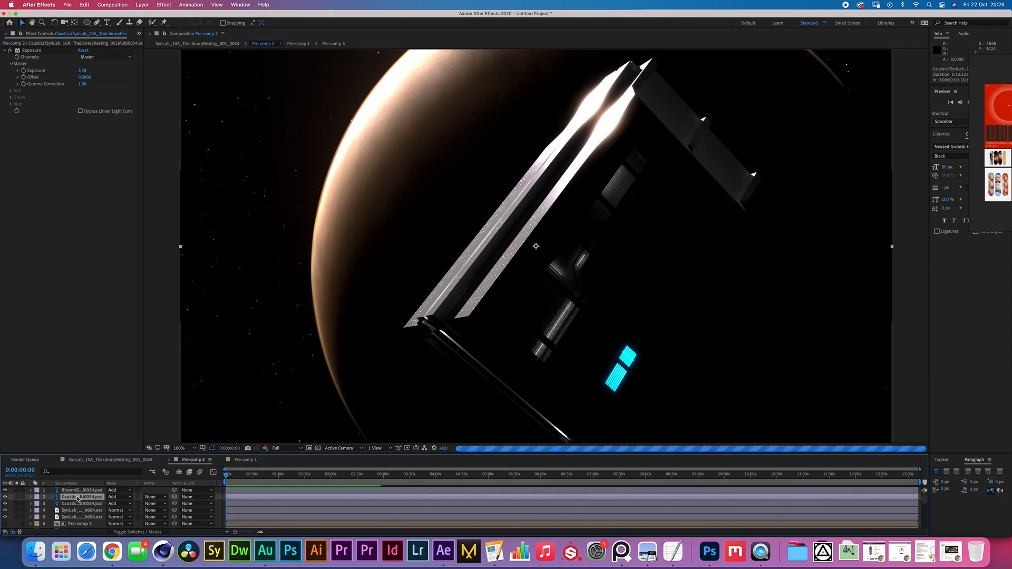
Draw a closed four-point mask with the Pen tool around the cyan lights on the duplicated Caustics layer
click(97, 23)
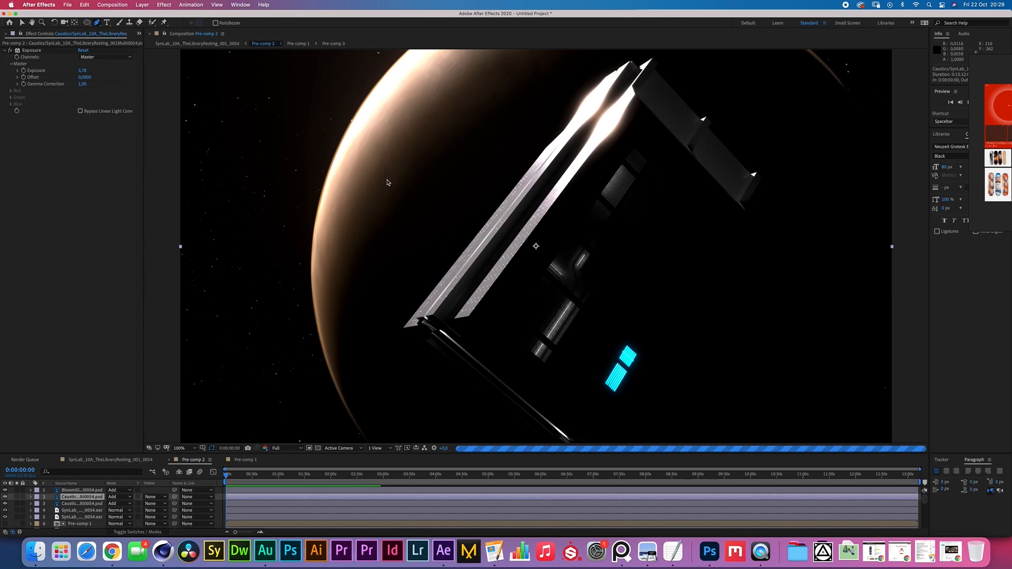
click(593, 386)
click(629, 326)
click(654, 351)
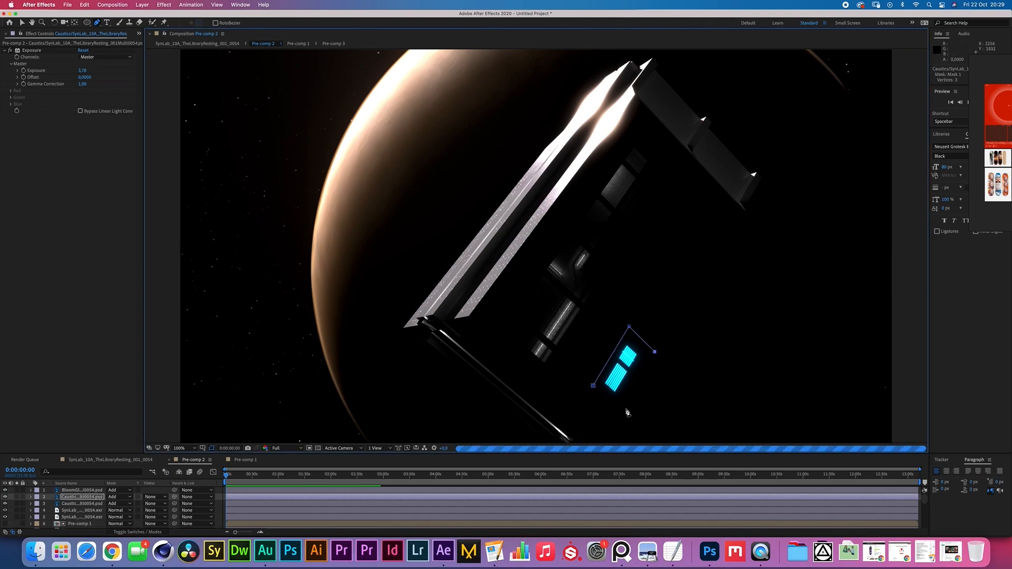
click(622, 407)
click(593, 386)
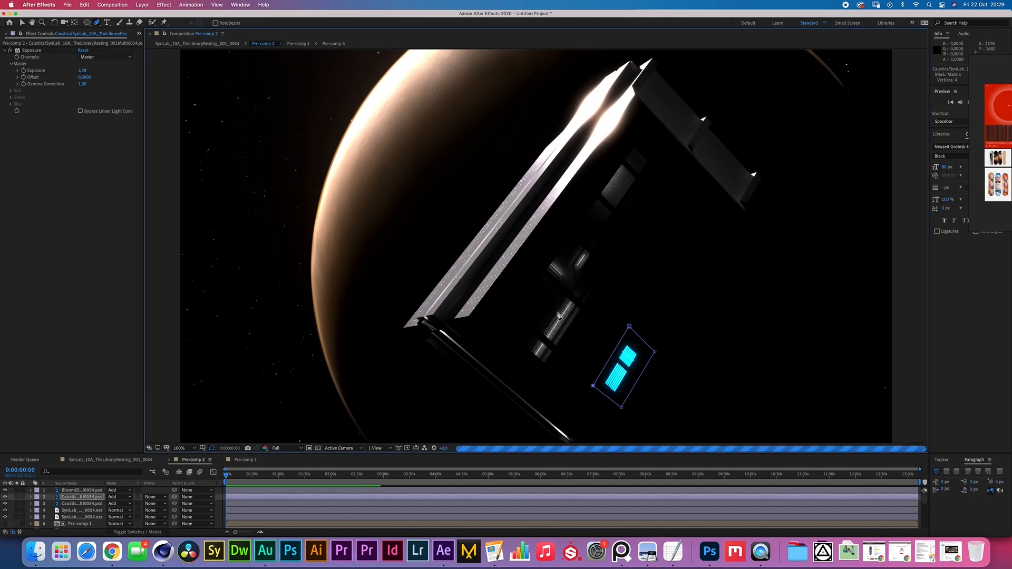
Set the masked Caustics duplicate's Exposure to 8.70 and return to the main SynLab composition with no layer selected
drag(81, 70, 343, 110)
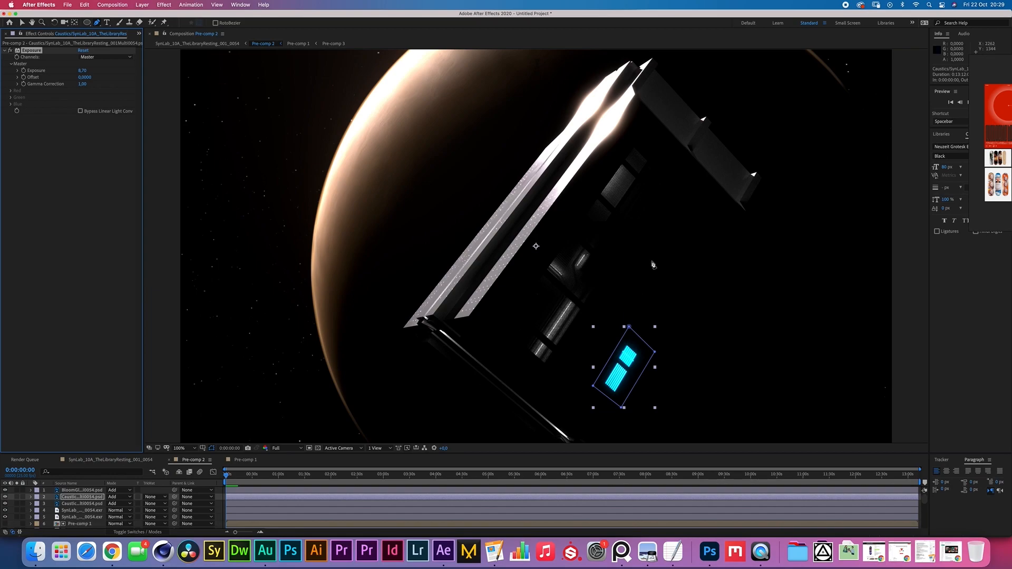
click(93, 460)
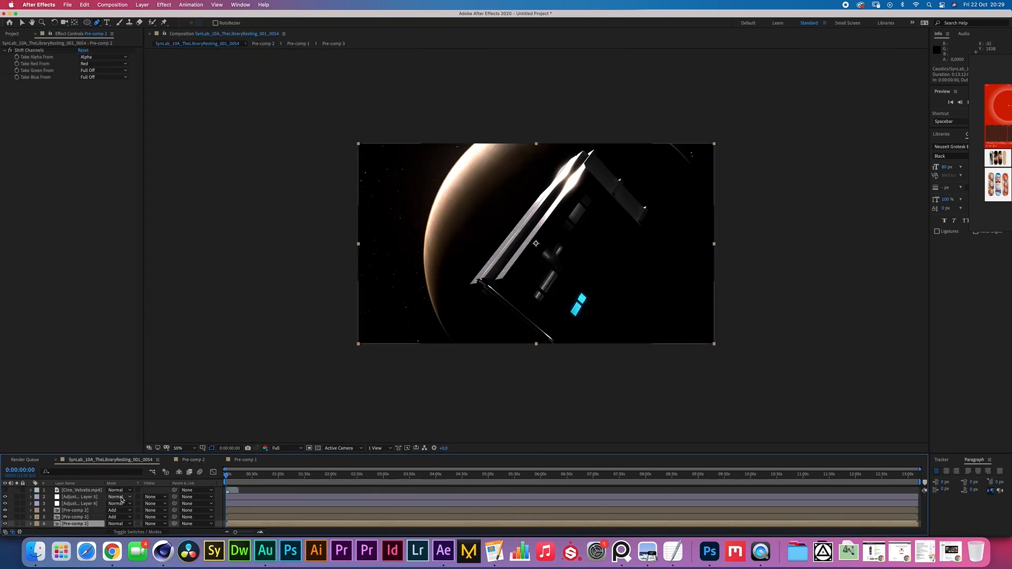
click(268, 492)
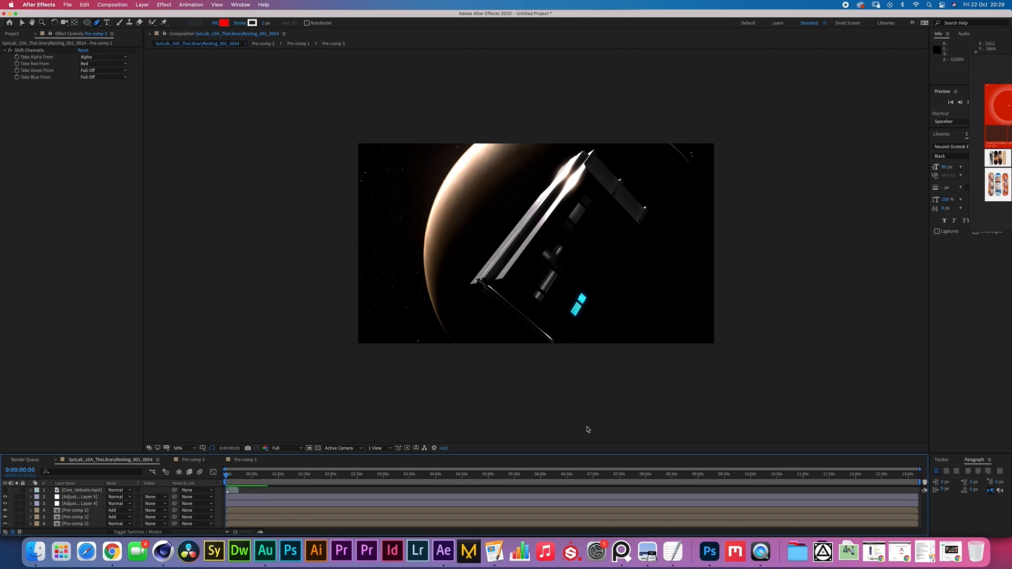
Make the Cine_Velveto.mp4 grain layer visible, reveal its Scale property and set its blending mode to Soft Light
click(59, 491)
key(s)
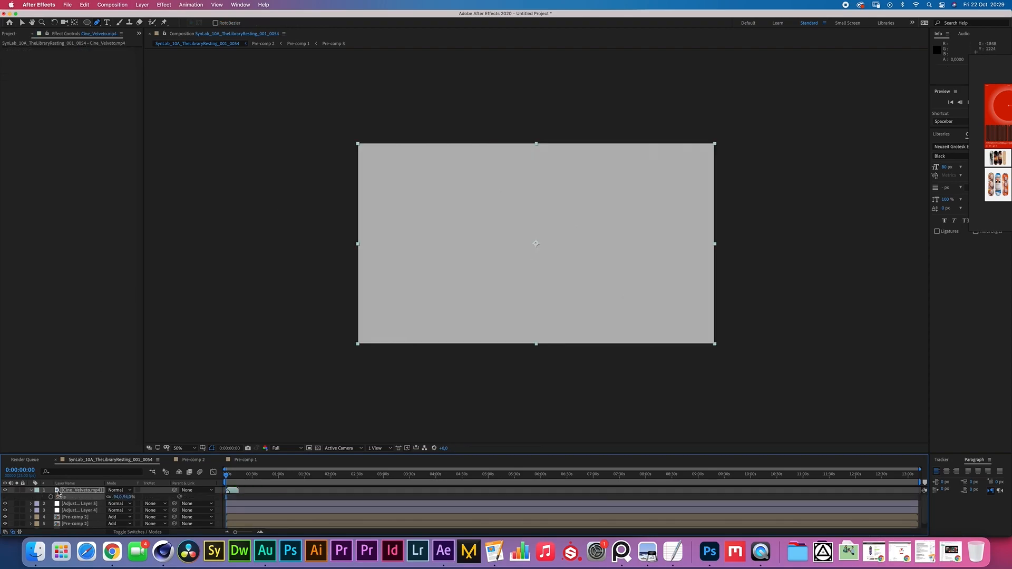
click(77, 492)
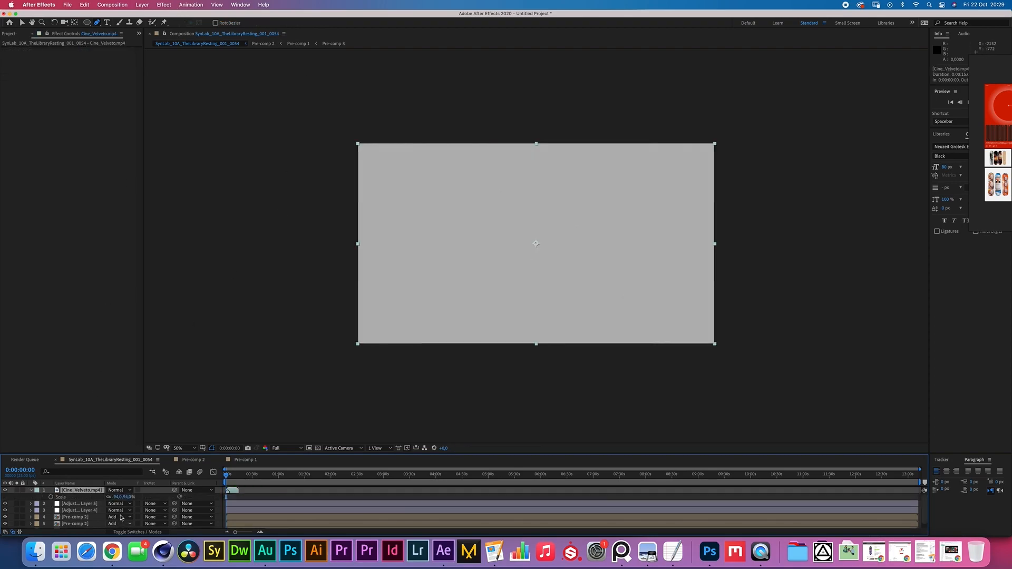
click(118, 490)
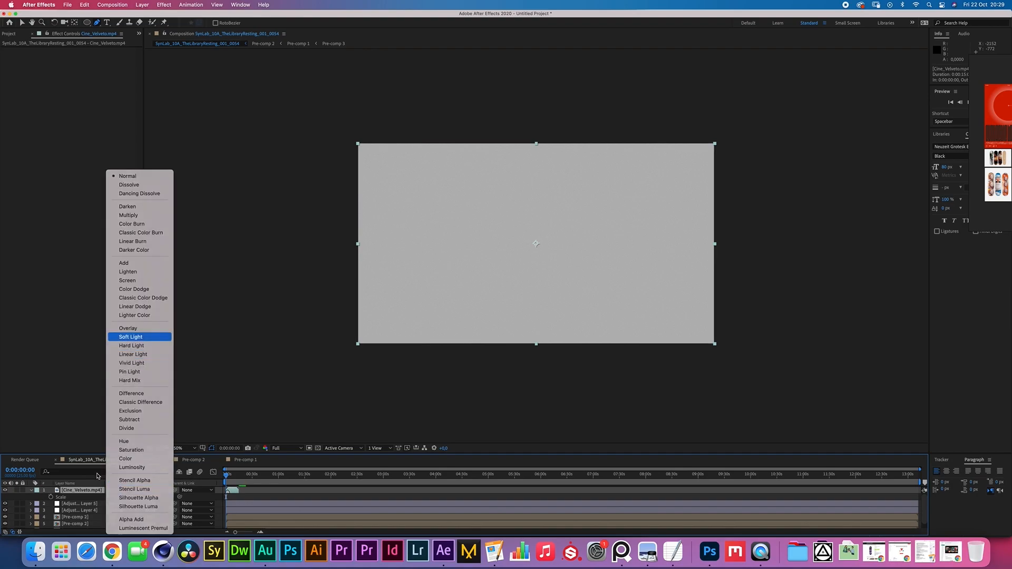
click(131, 338)
Add a Curves effect to the Cine_Velveto.mp4 layer, lower the RGB curve's white end point slightly and deselect the layer
click(164, 5)
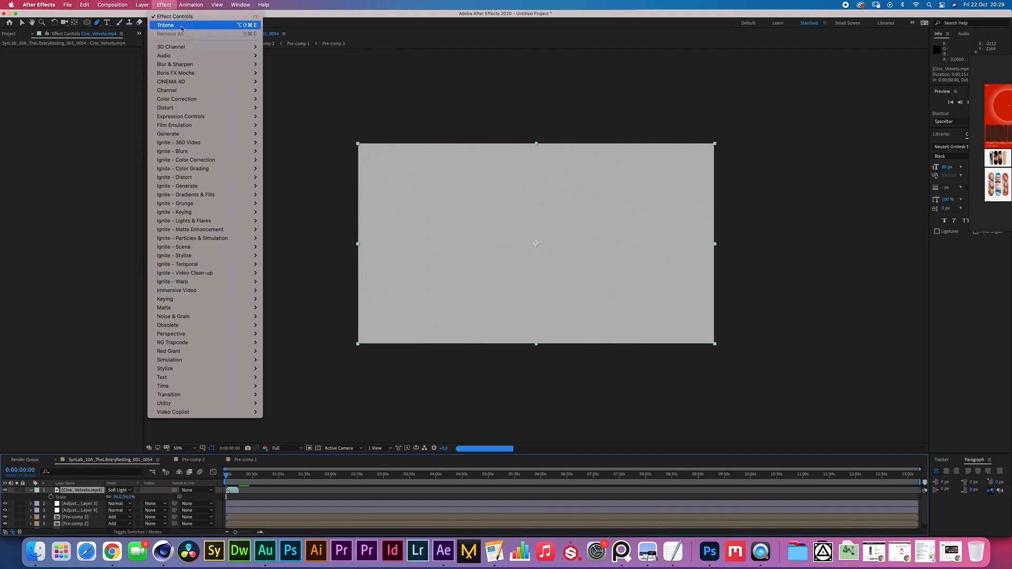
mouse_move(195, 99)
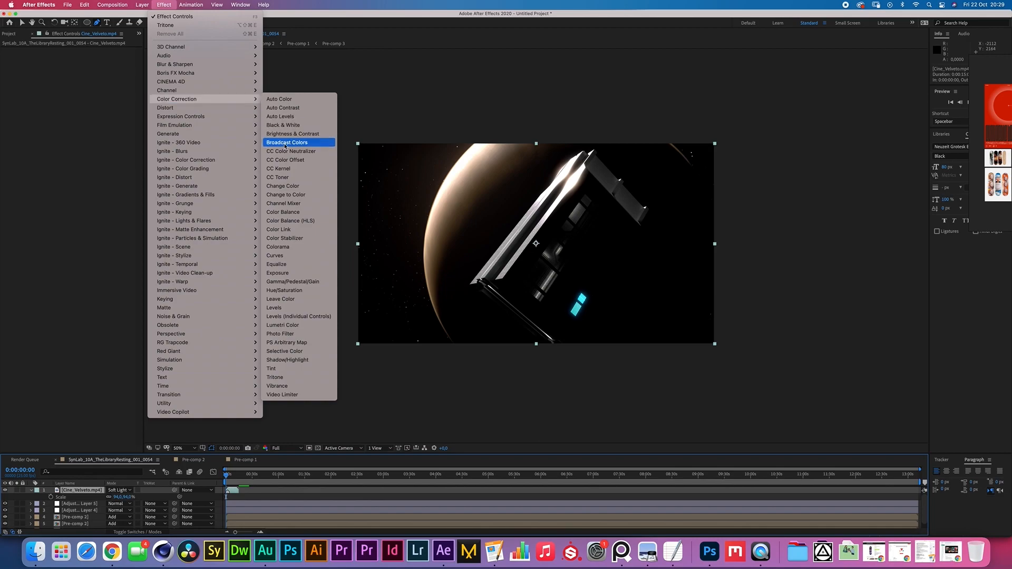
click(287, 255)
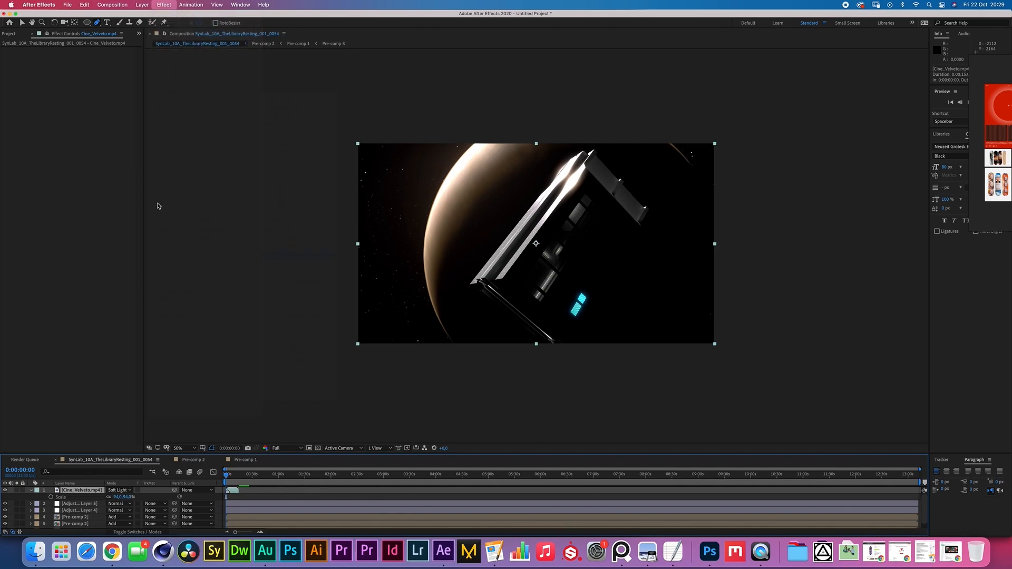
drag(114, 86, 135, 101)
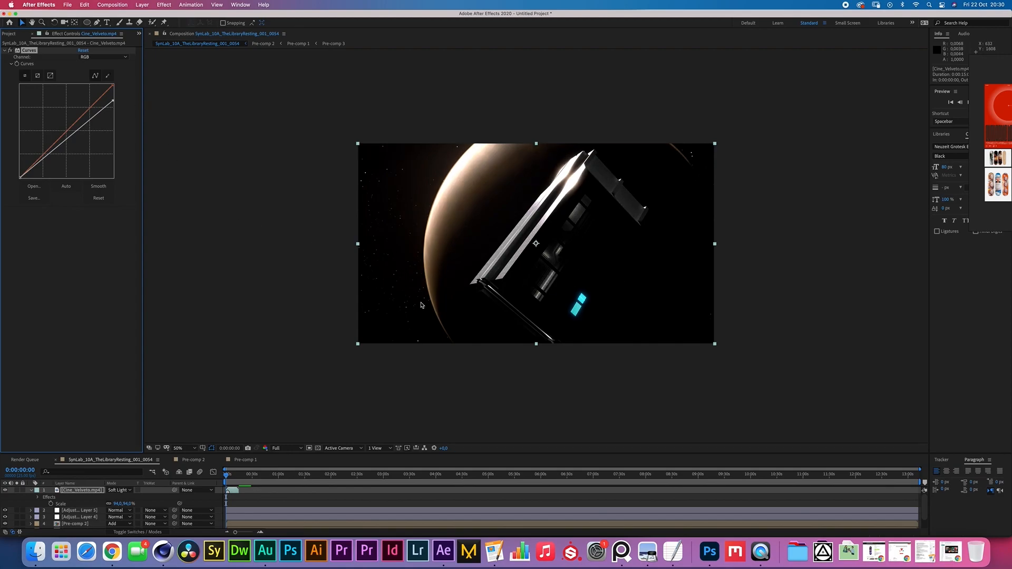
click(311, 323)
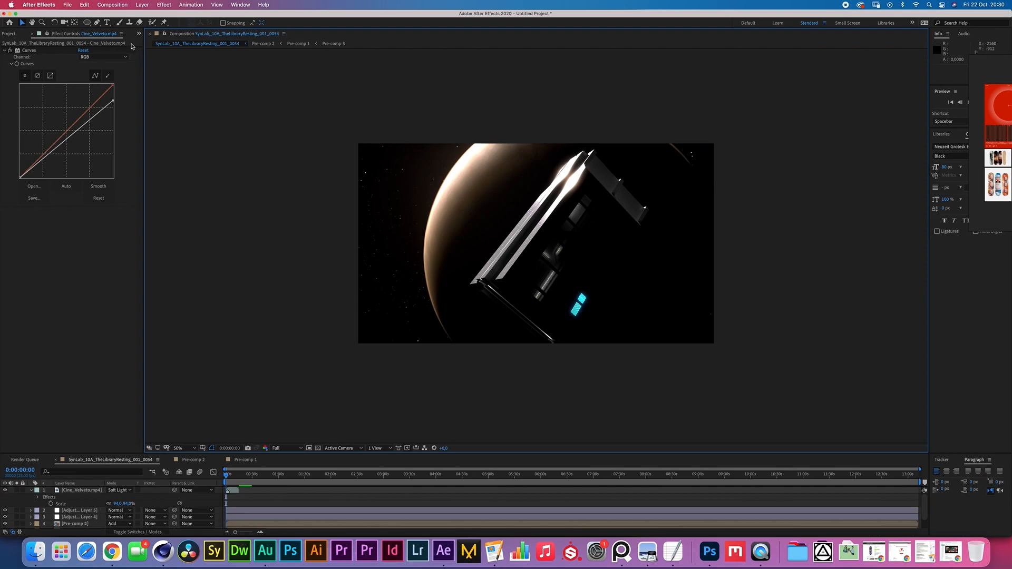